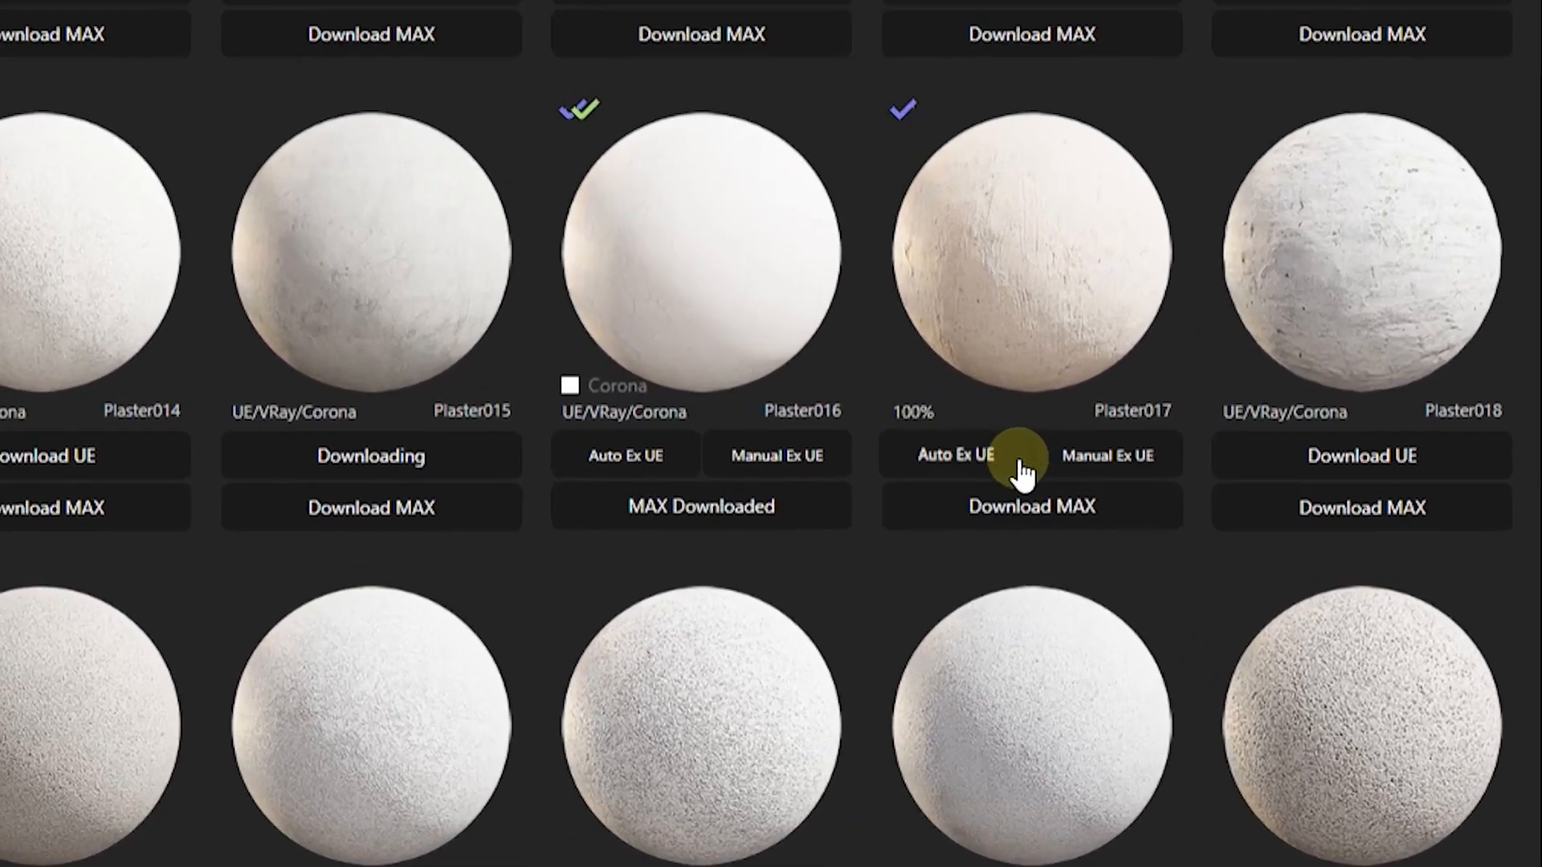
Auto-export the Plaster016 material to the MyProject01.uproject Unreal project
click(637, 453)
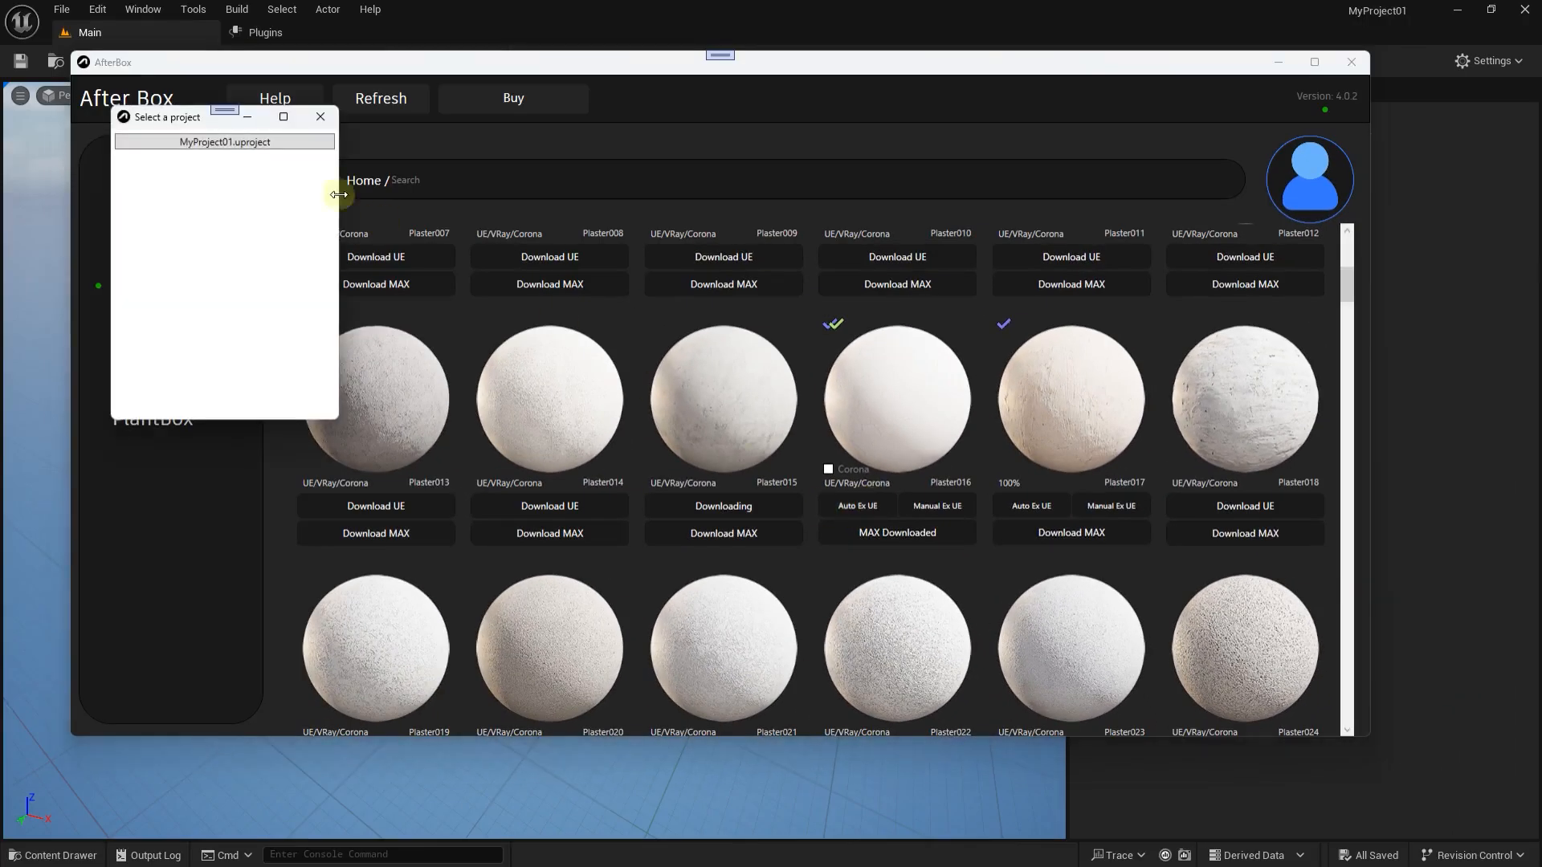
drag(180, 122, 788, 265)
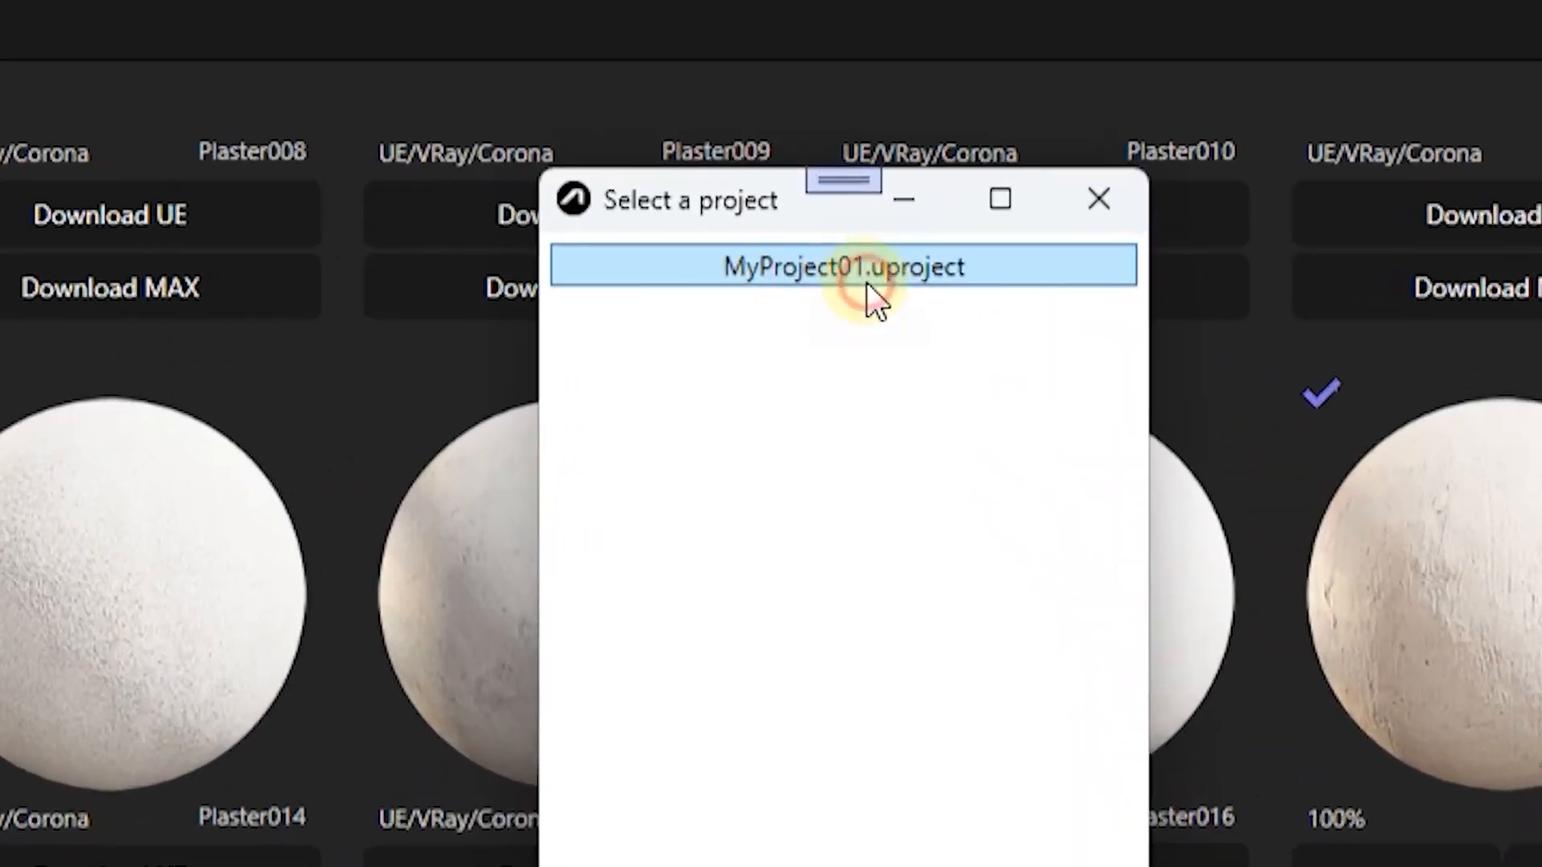
double_click(866, 282)
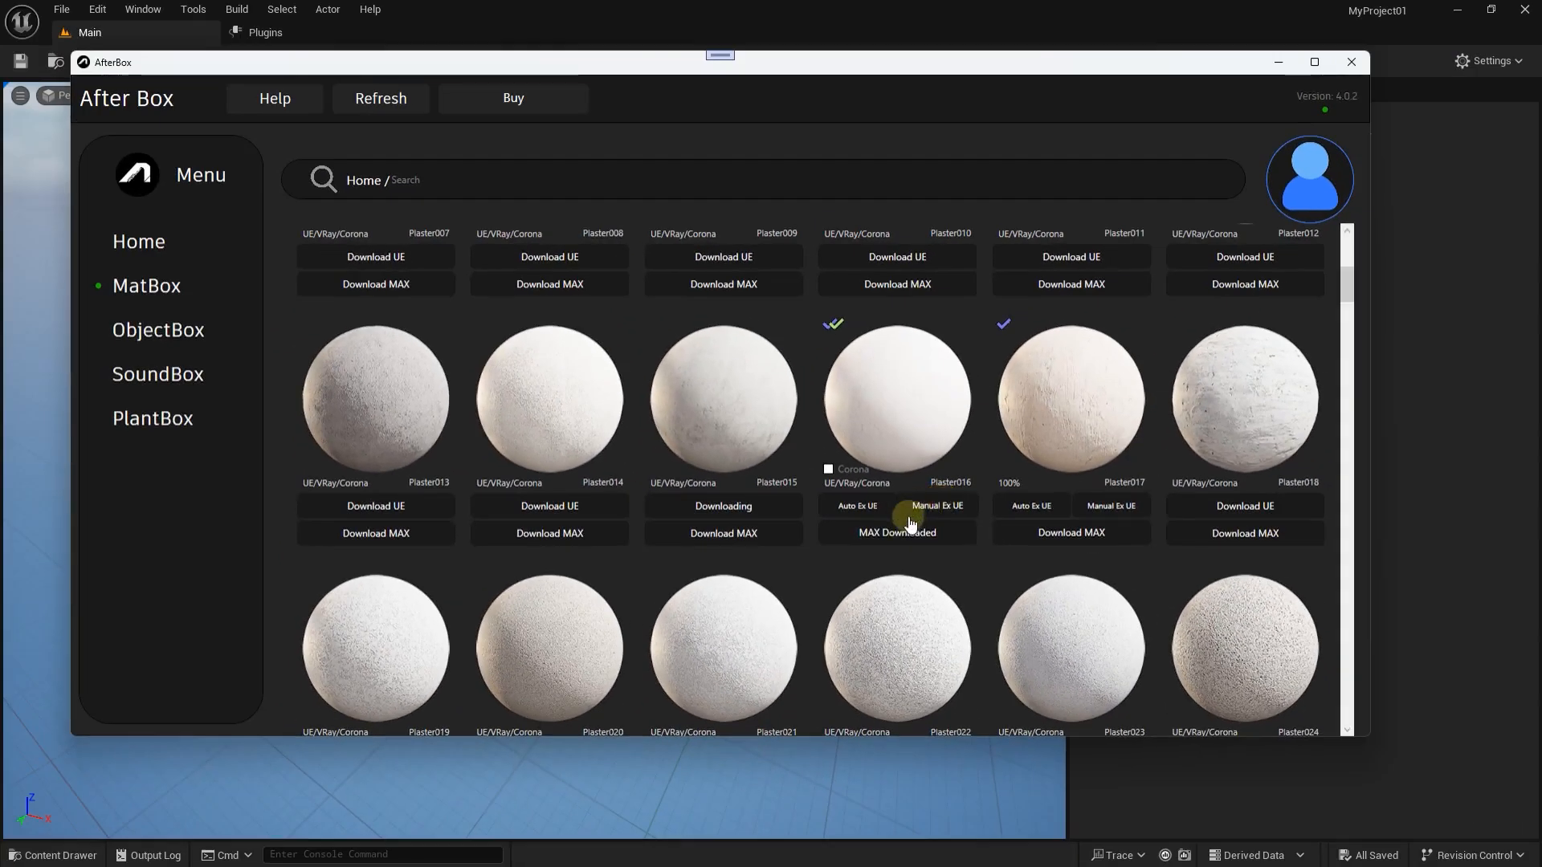
Manually export the Plaster016 material to the project's content folder, D:\Project\UE5_5\Content
click(911, 518)
drag(452, 95, 807, 156)
click(813, 183)
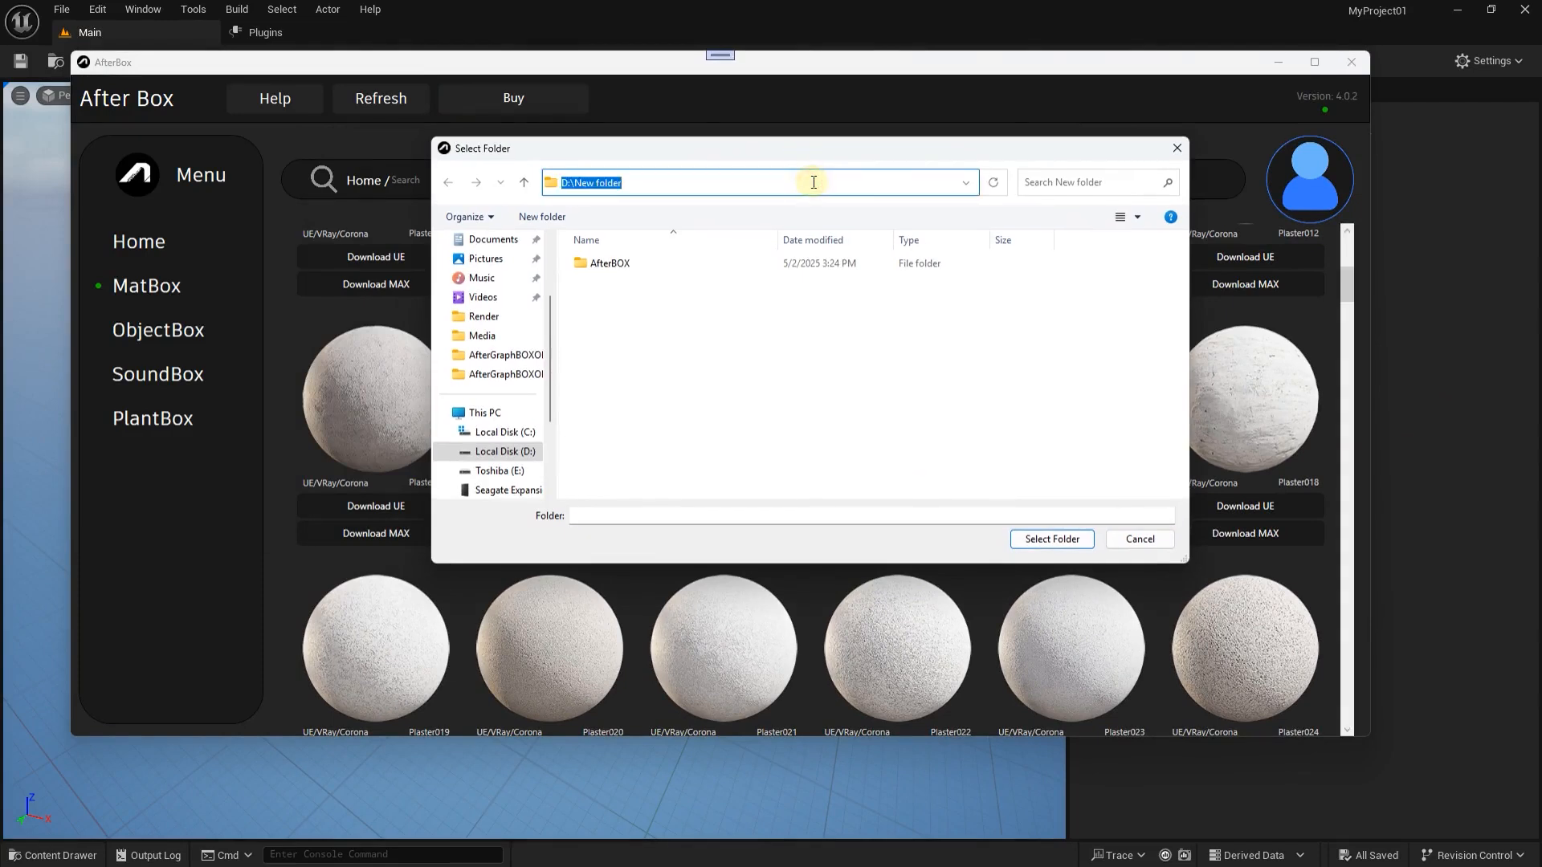
text(D:\Project\UE5_5)
key(Return)
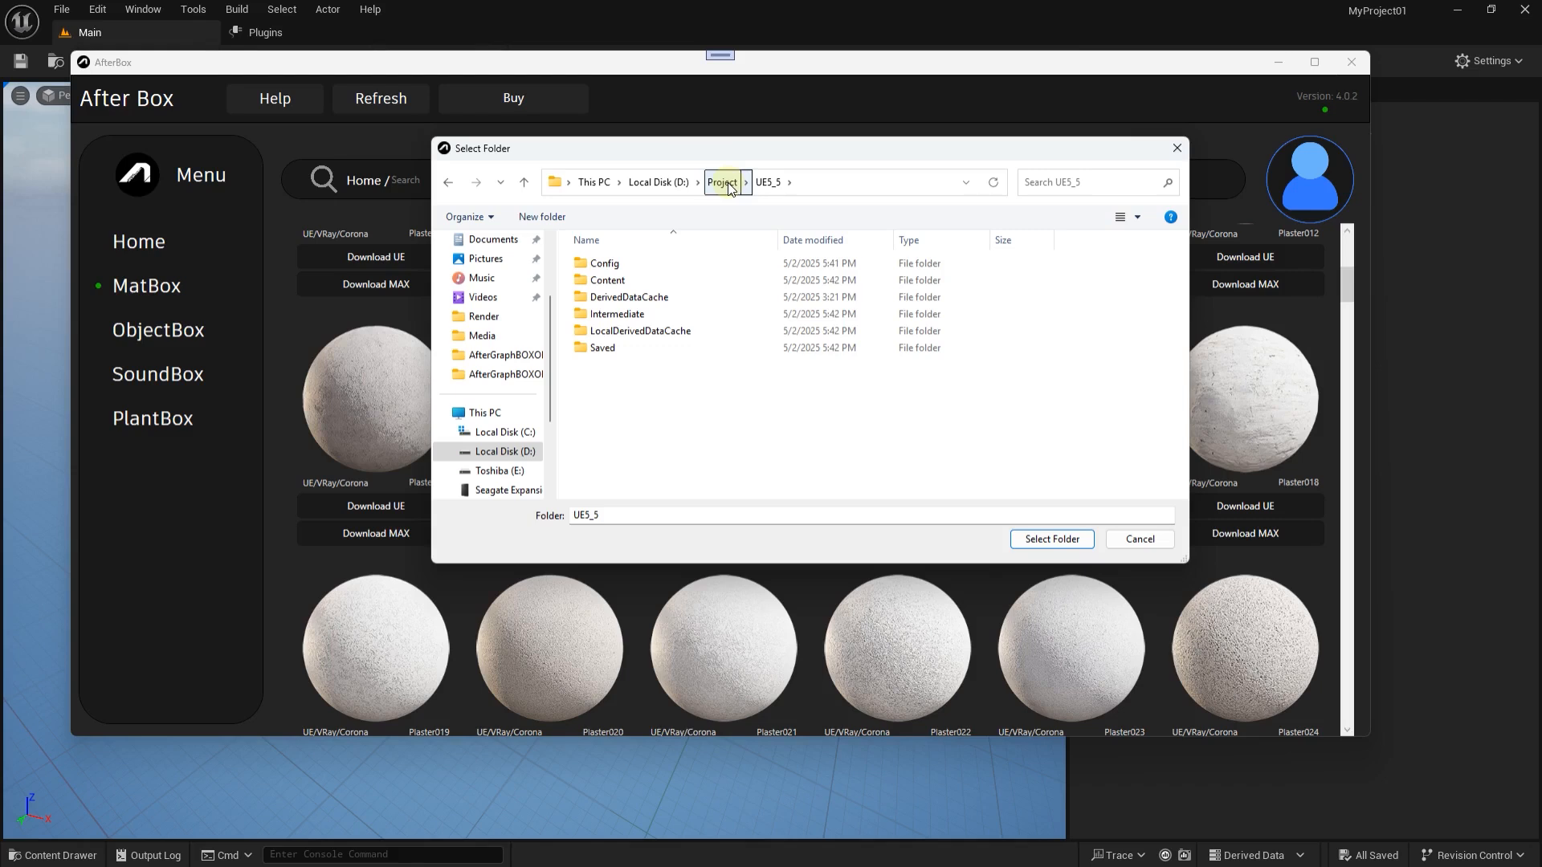
click(619, 283)
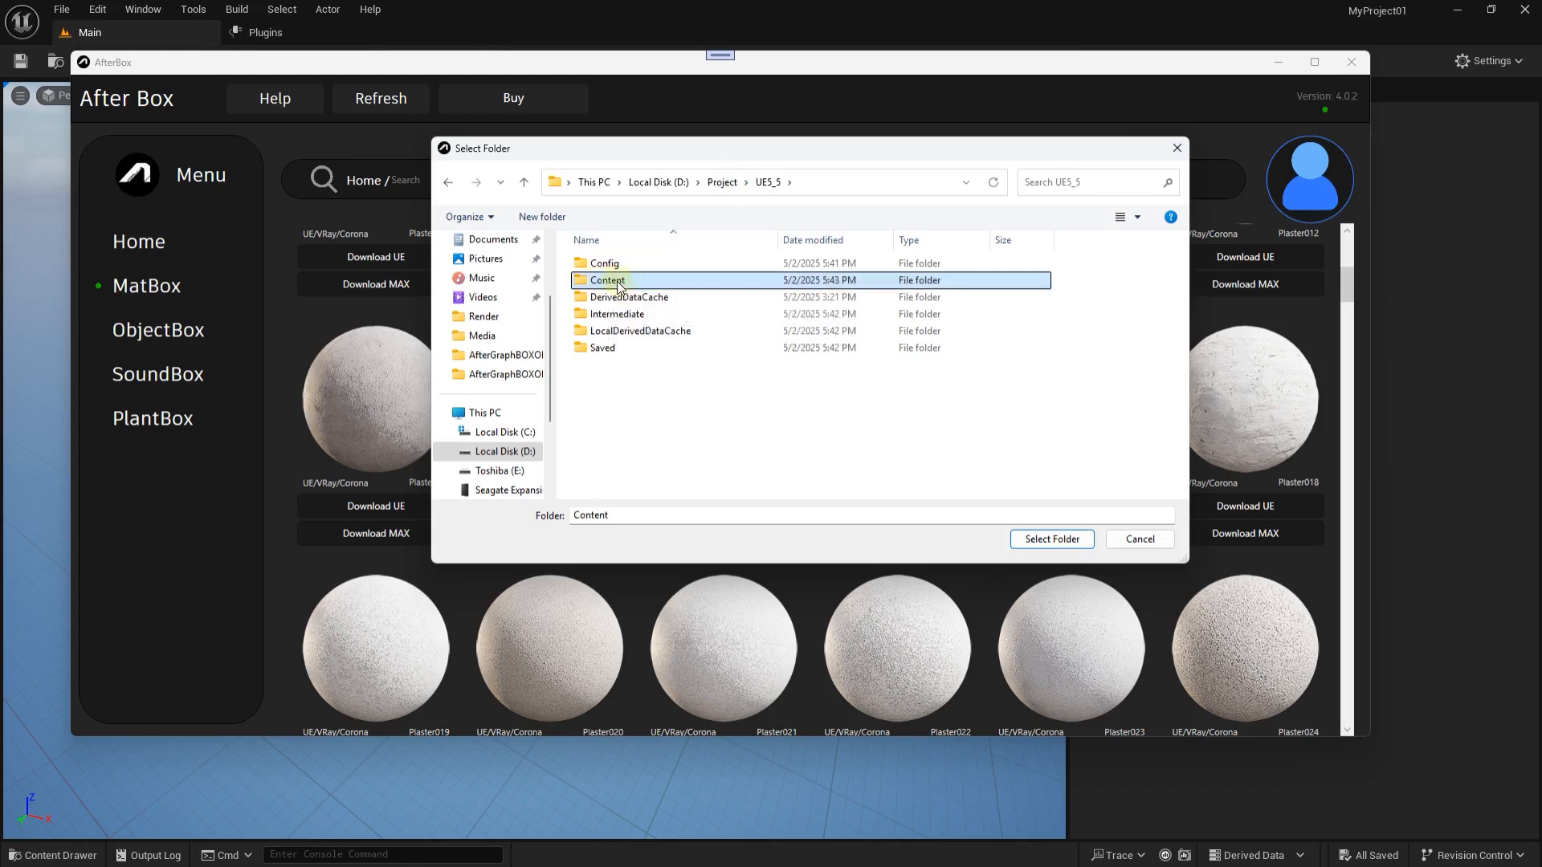
double_click(595, 283)
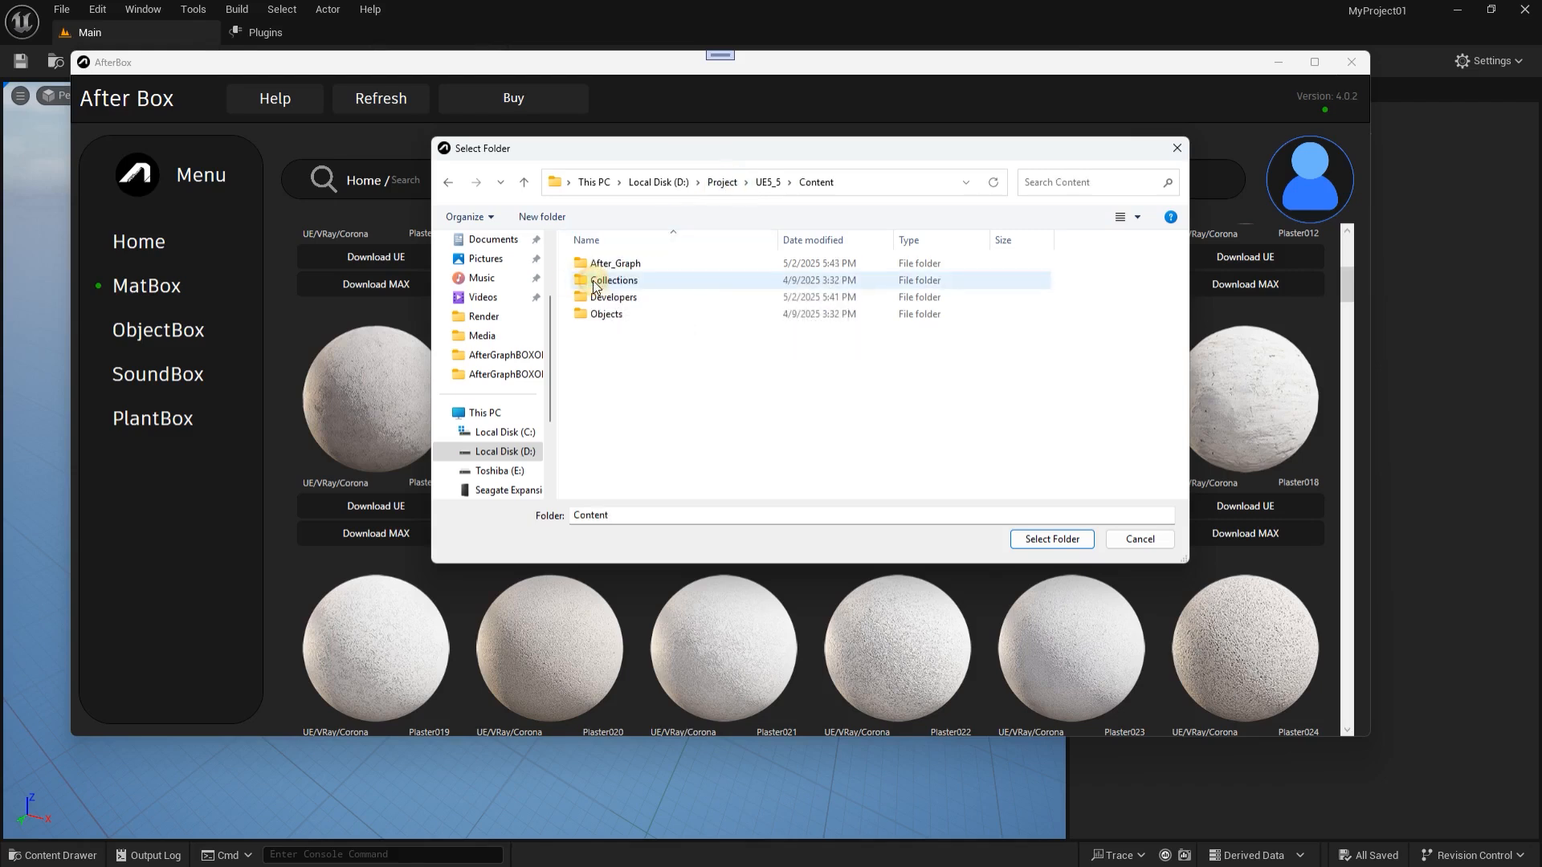
click(867, 179)
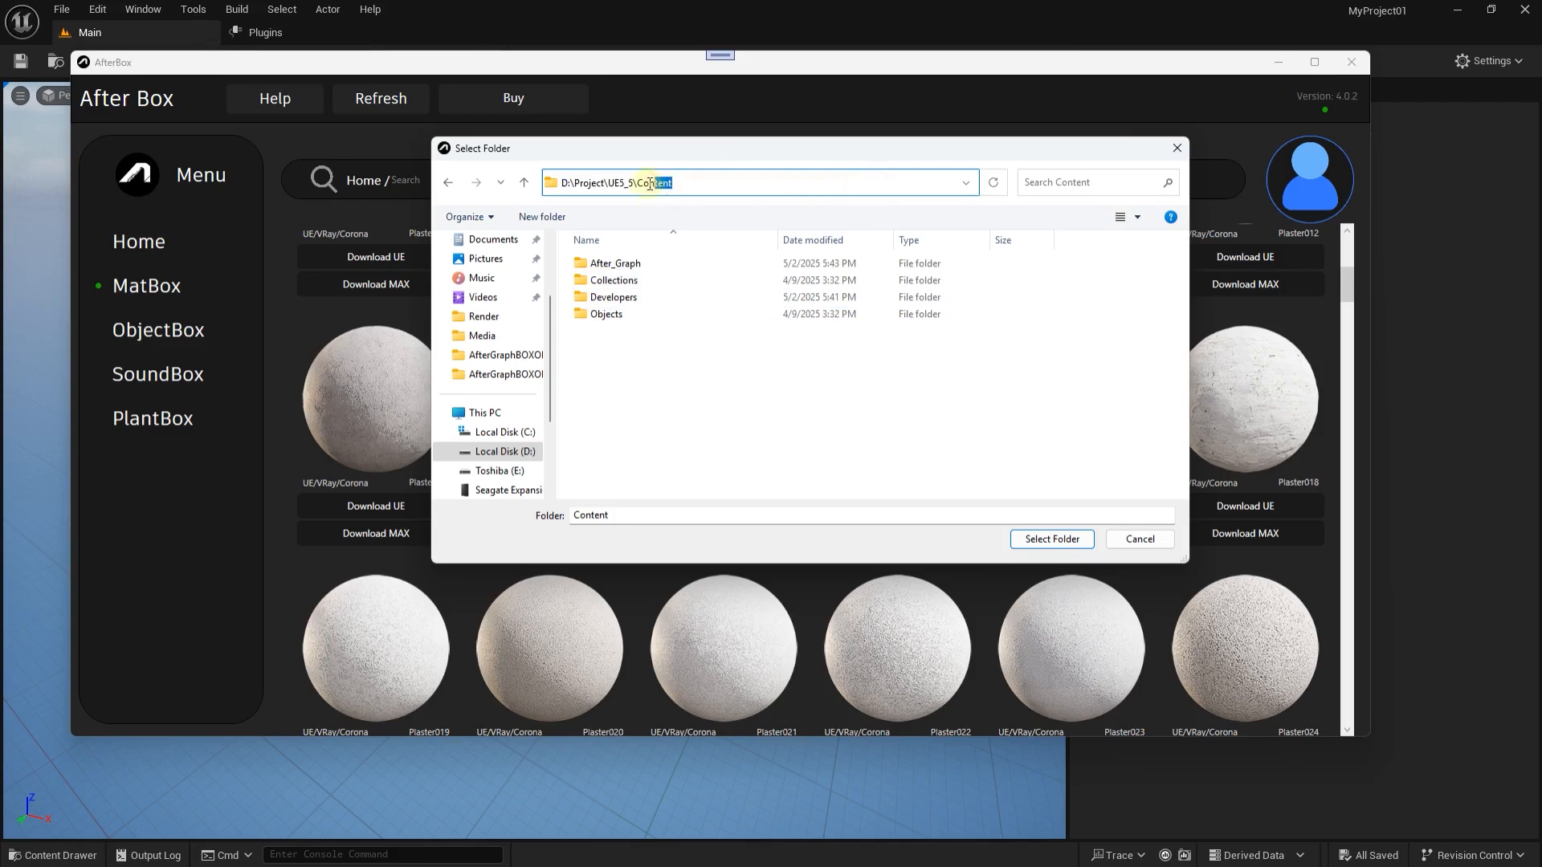
drag(636, 185, 633, 184)
click(1034, 539)
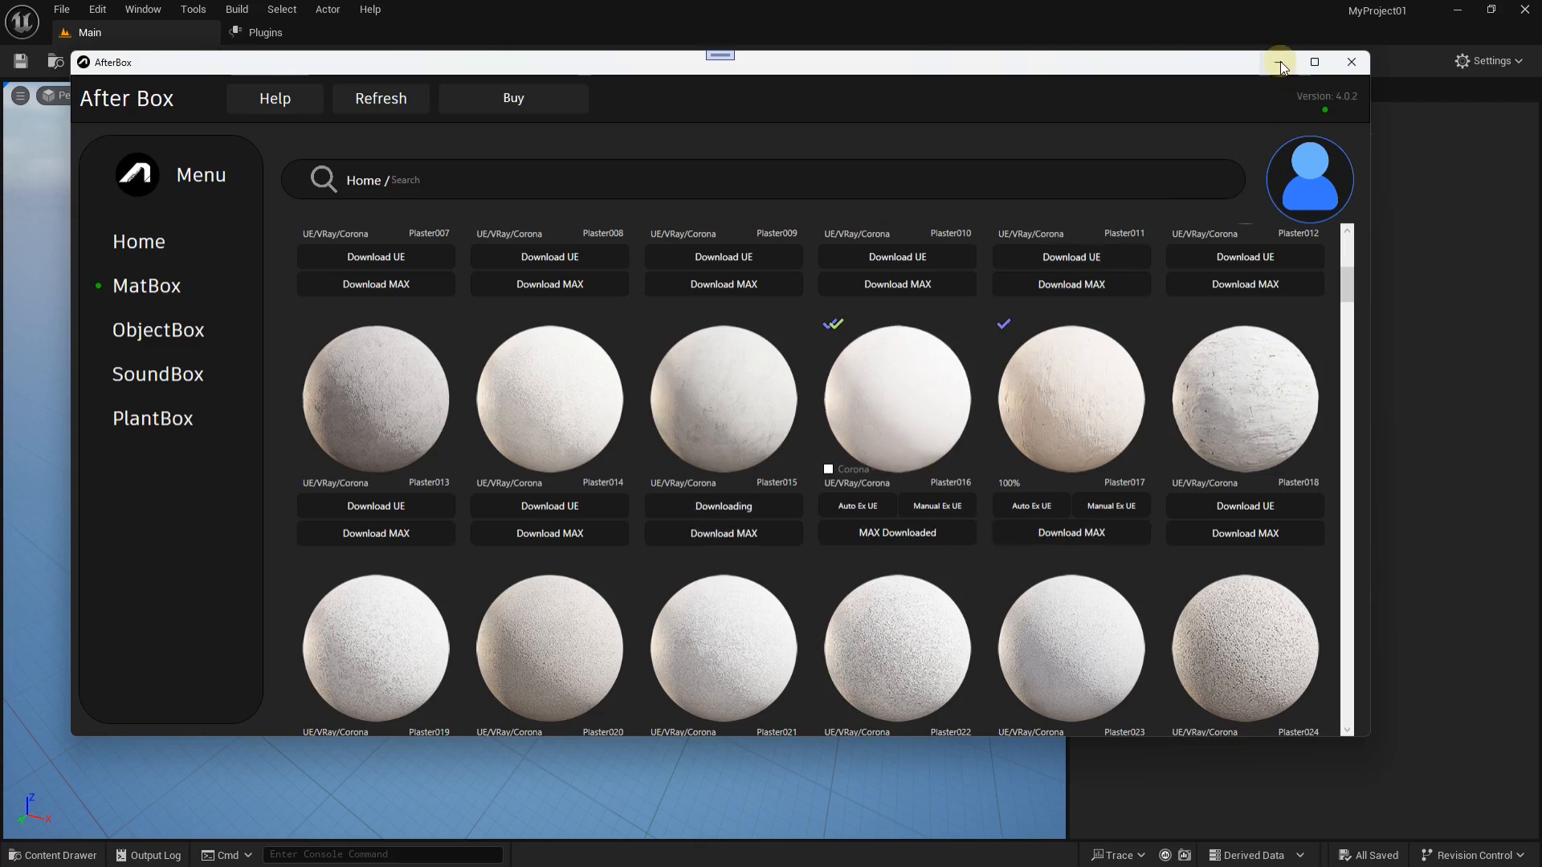
Switch to Unreal Editor and open the After_Graph/Materials/Plaster content folder
click(1351, 62)
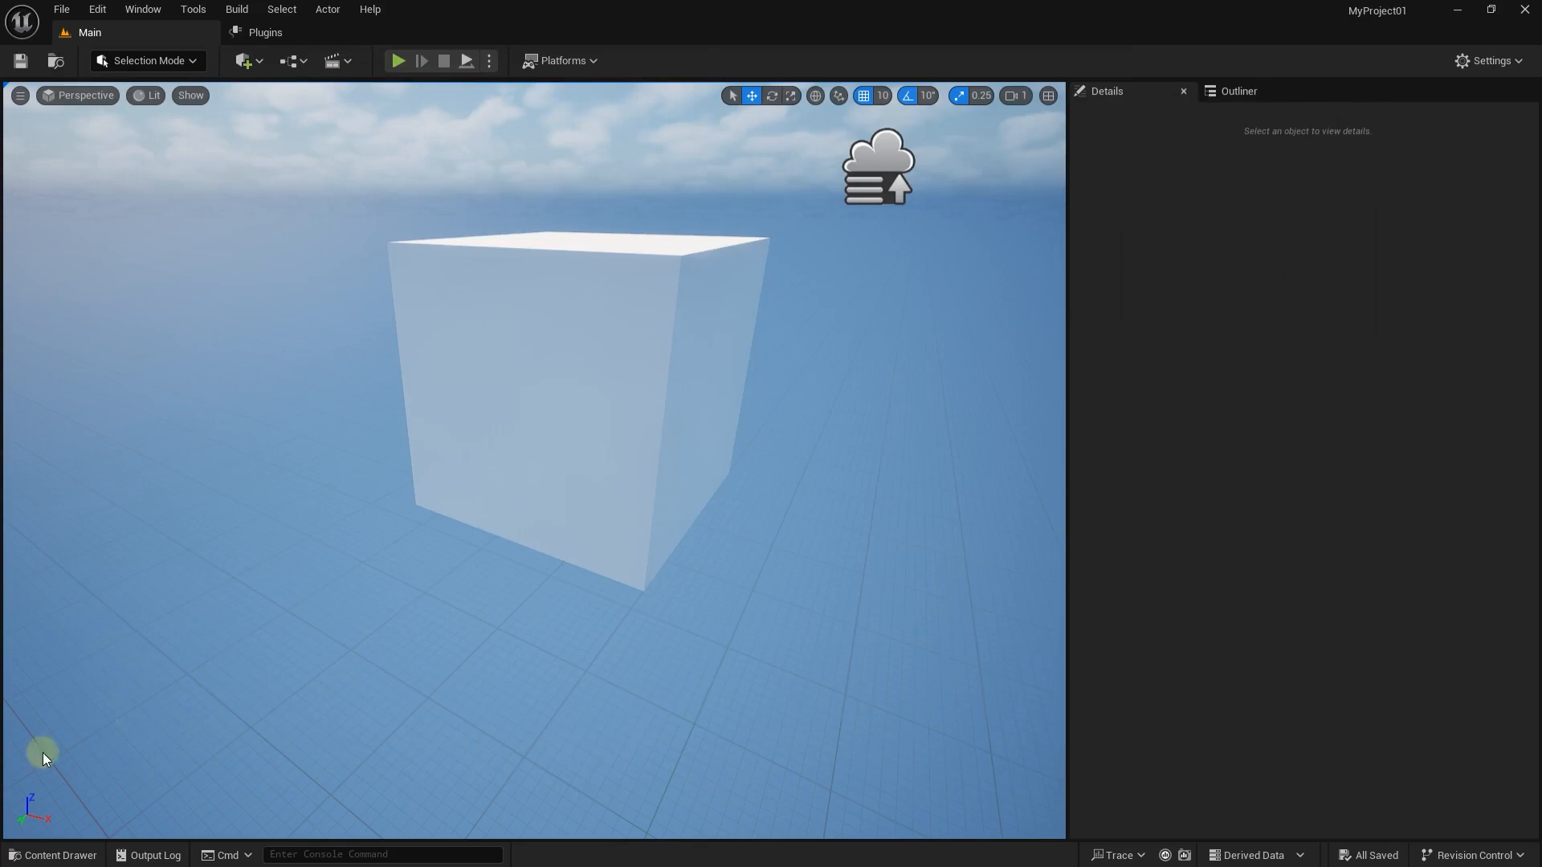
click(55, 855)
double_click(252, 729)
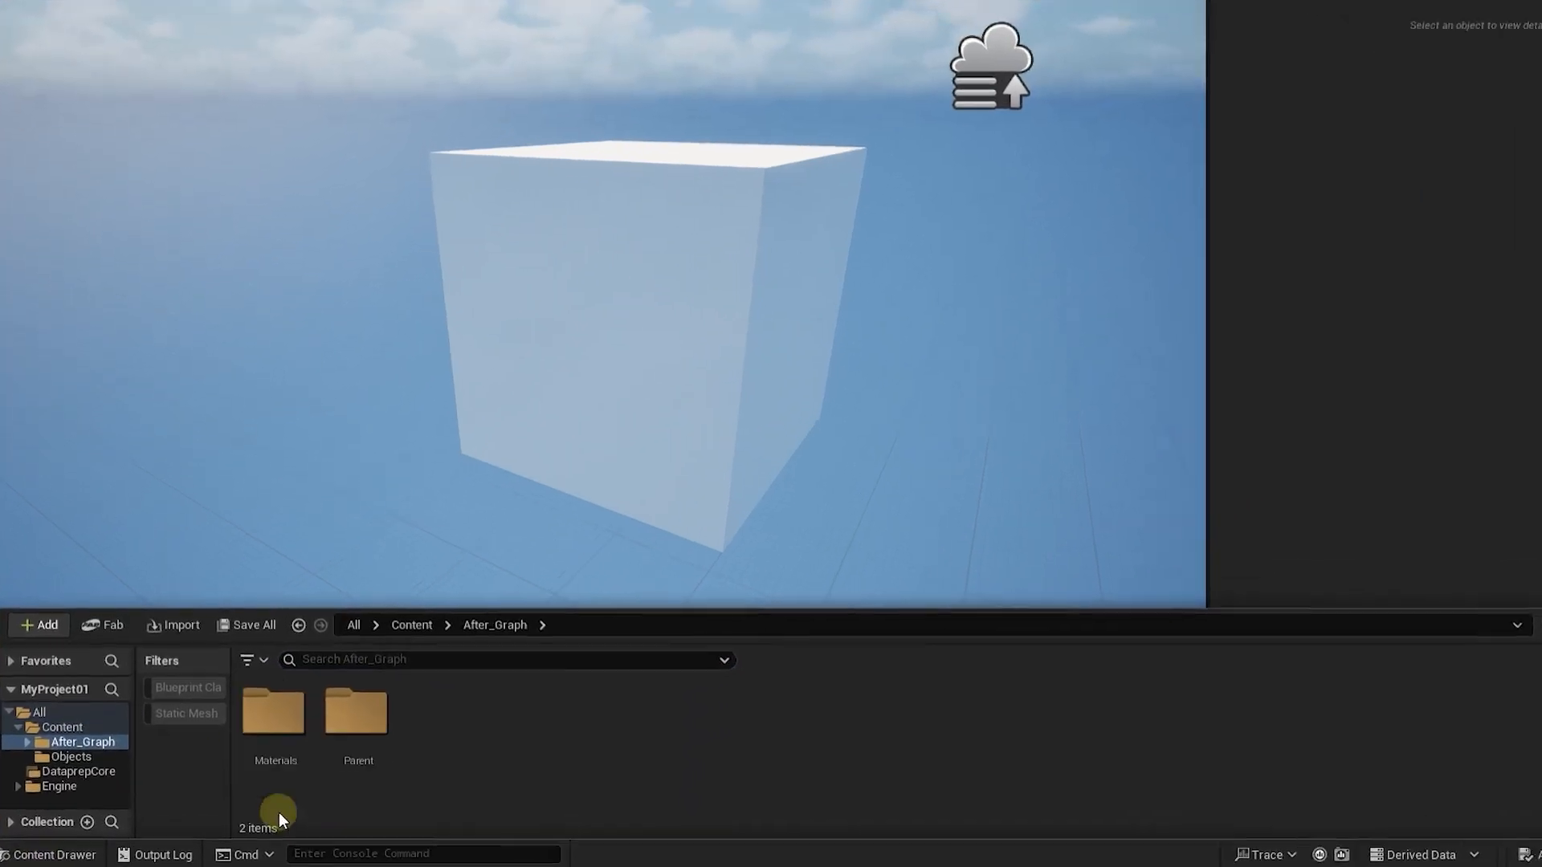
double_click(274, 751)
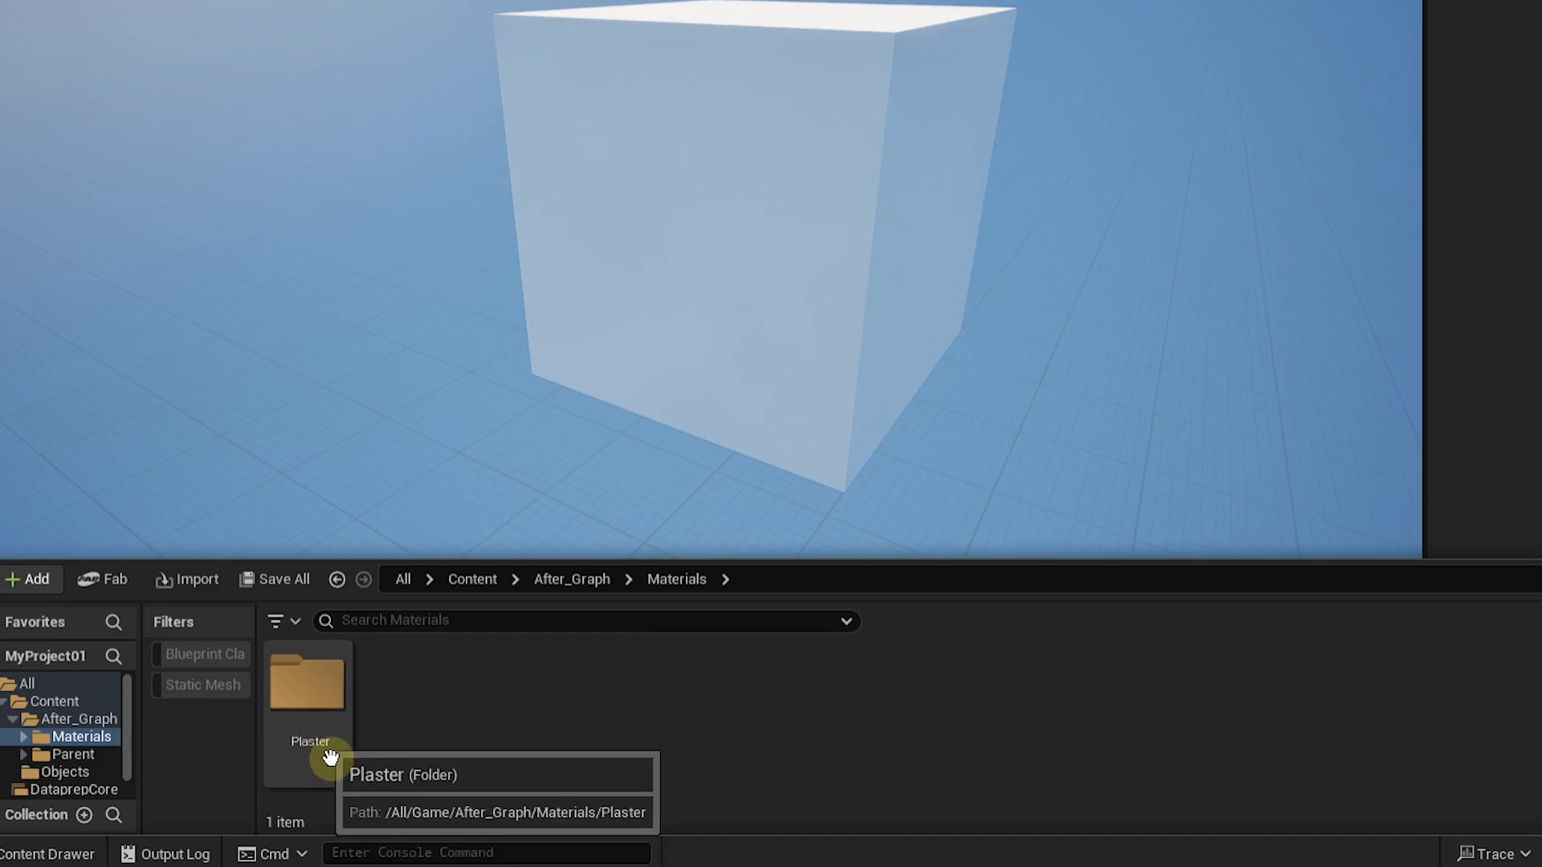
double_click(330, 757)
Apply the Plaster_16 material instance to the cube in the level and view its surface up close
click(392, 722)
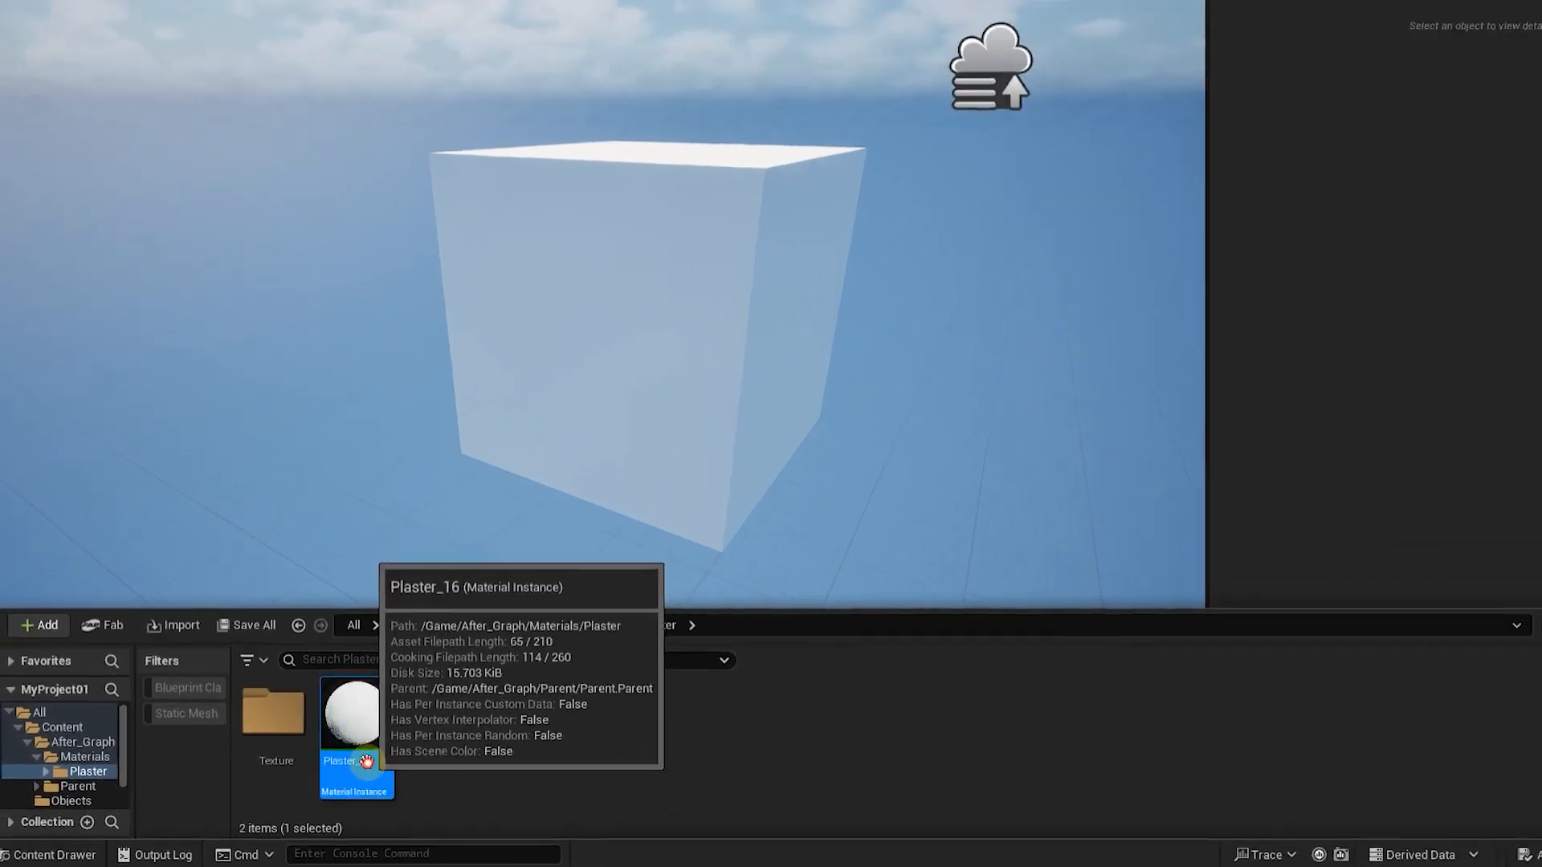
drag(413, 743, 758, 188)
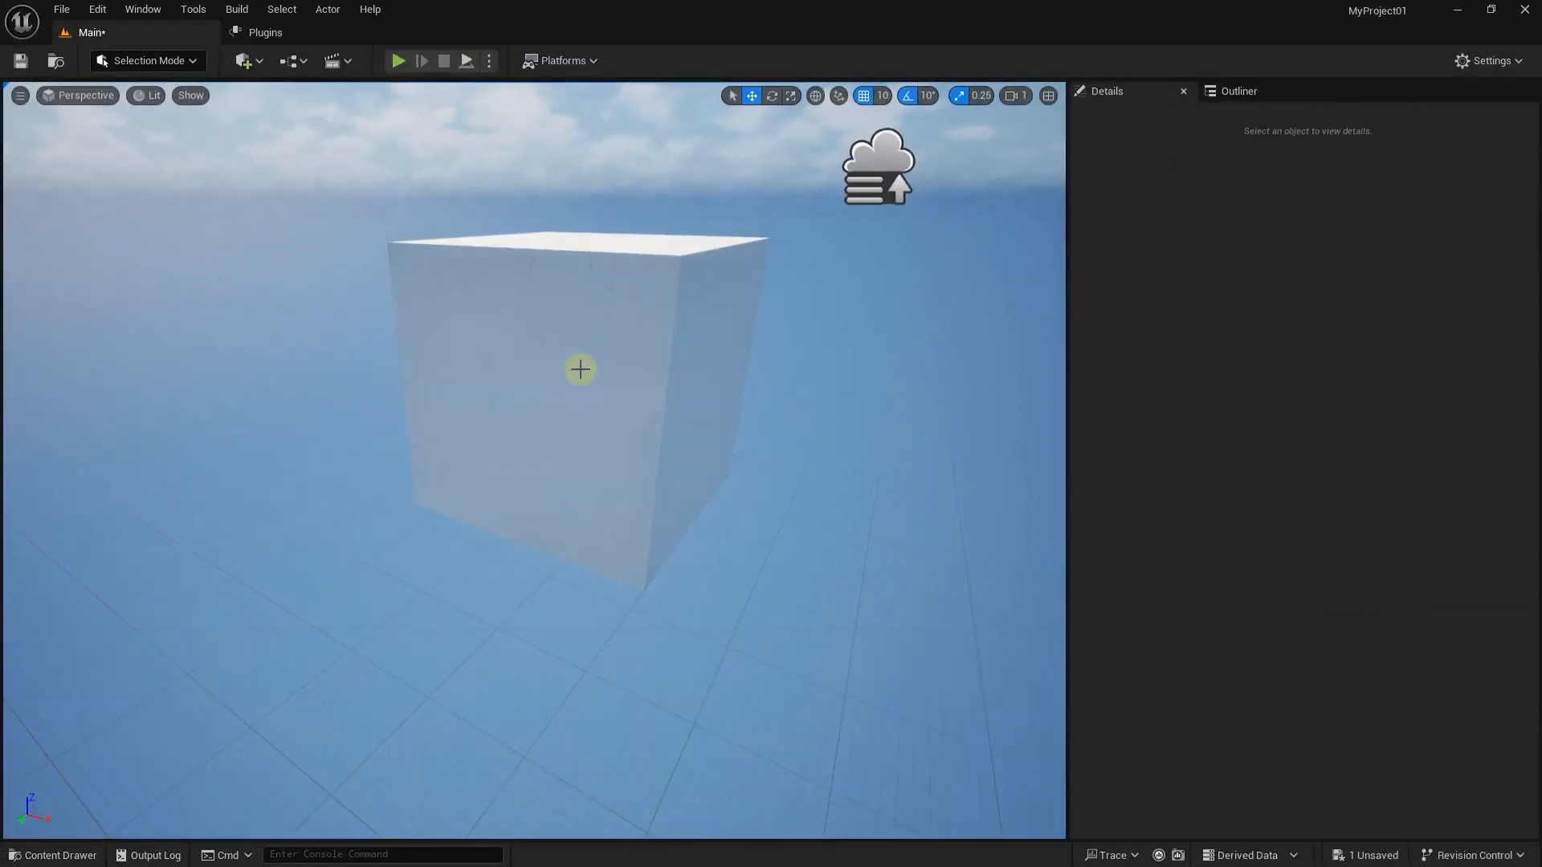
key(d)
mouse_move(731, 410)
right_down()
mouse_move(562, 329)
mouse_move(481, 334)
mouse_move(418, 365)
mouse_move(209, 353)
right_up()
scroll(731, 410, down, 1)
key(d)
key(d)
right_drag(755, 489, 567, 511)
key(w)
Open the Plaster_16 material instance for editing and inspect its preview sphere
click(56, 857)
double_click(341, 730)
double_click(661, 178)
drag(580, 482, 728, 482)
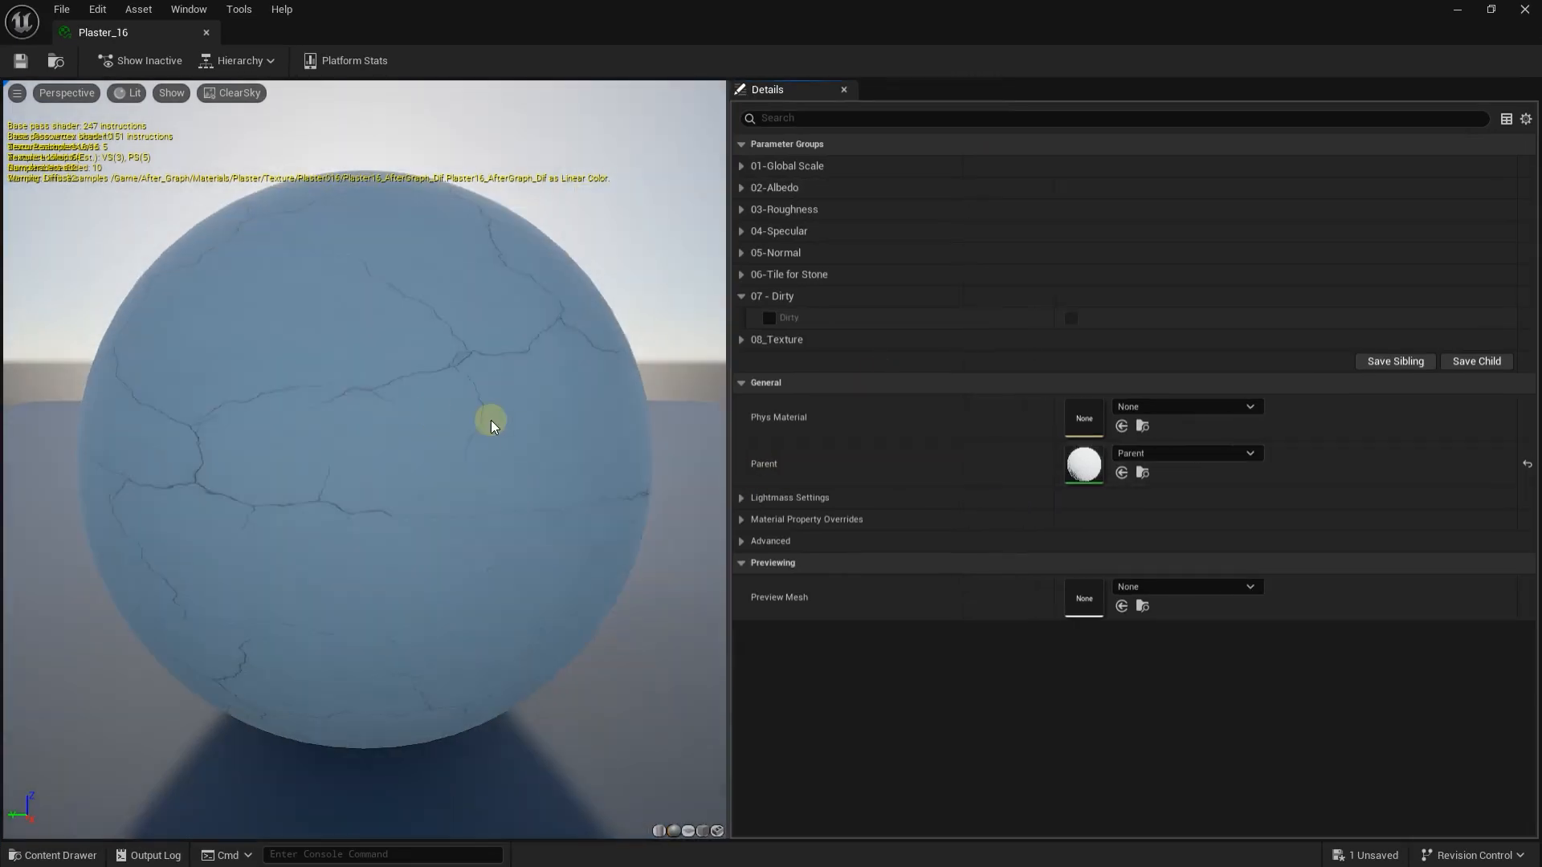
Enable the UV_Scale override under Global Scale, try a different scale, and reset it to the default
click(767, 165)
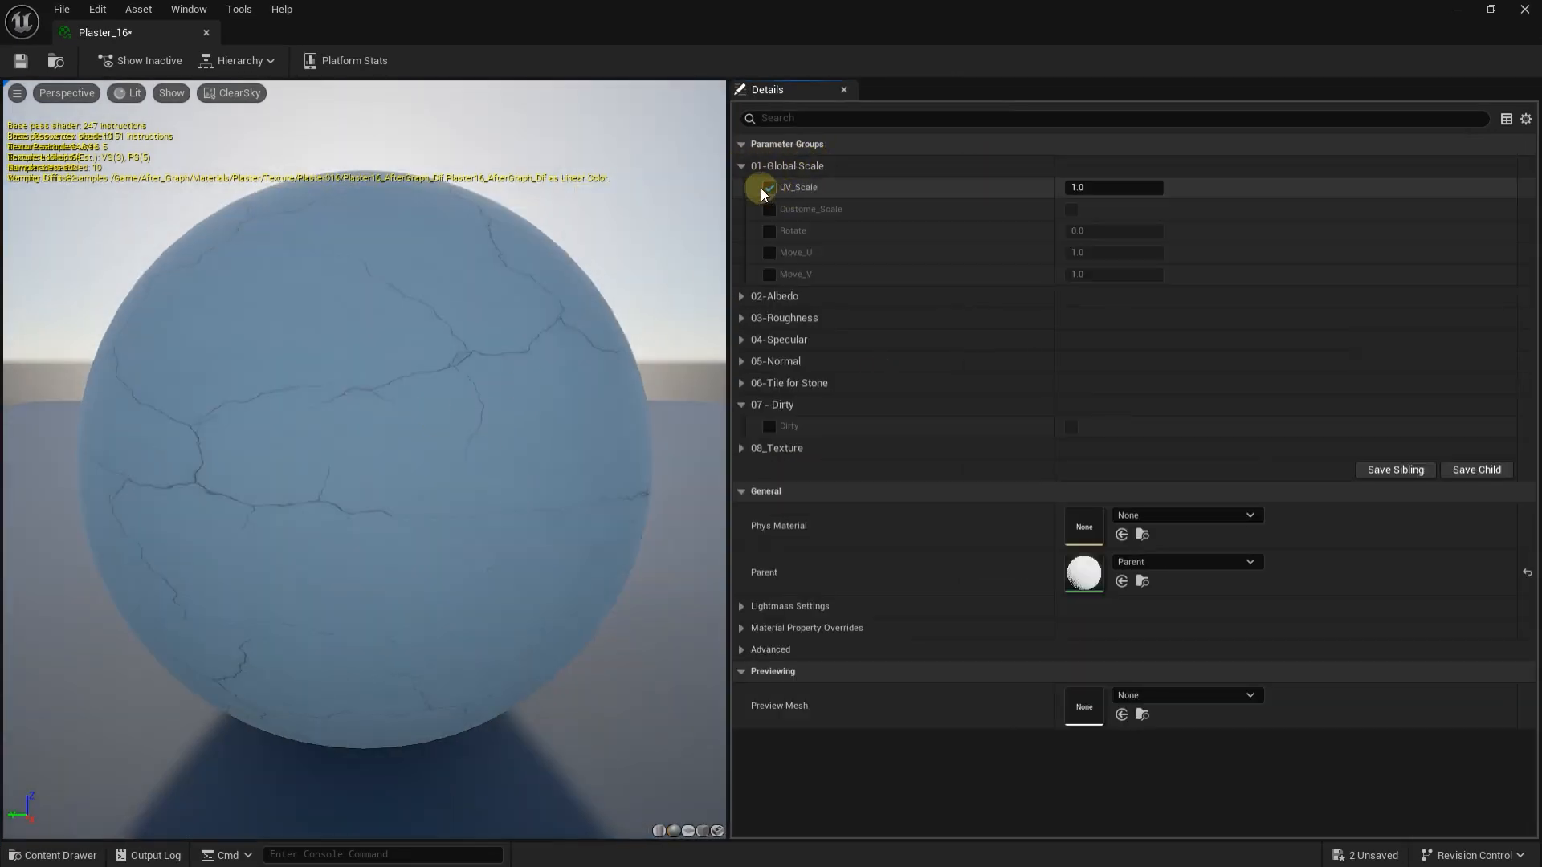
mouse_move(1077, 187)
mouse_down()
mouse_move(1148, 187)
mouse_move(1092, 187)
mouse_up()
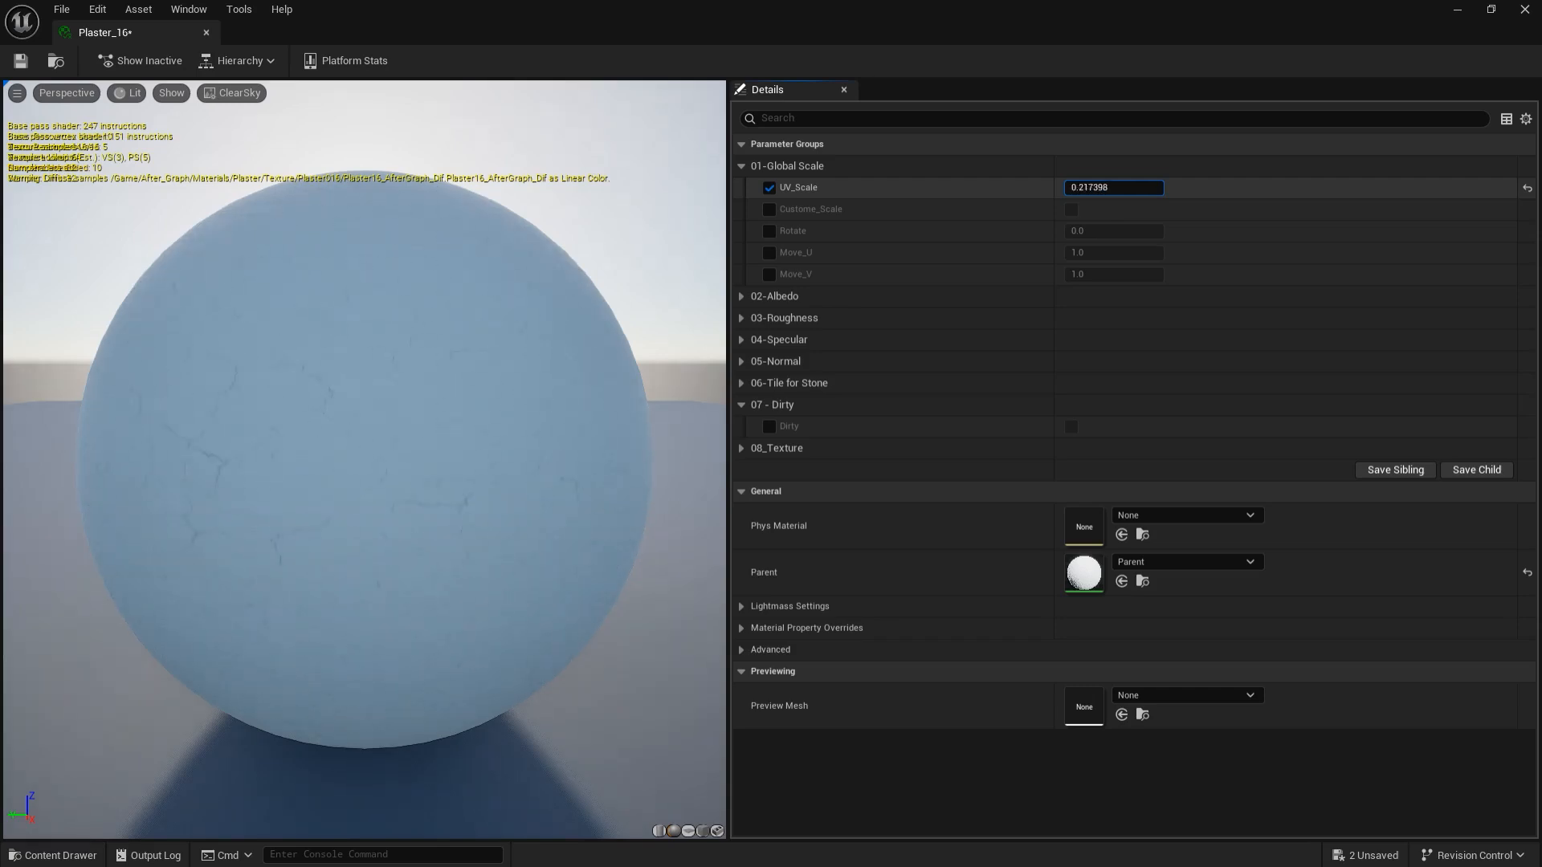
click(1528, 188)
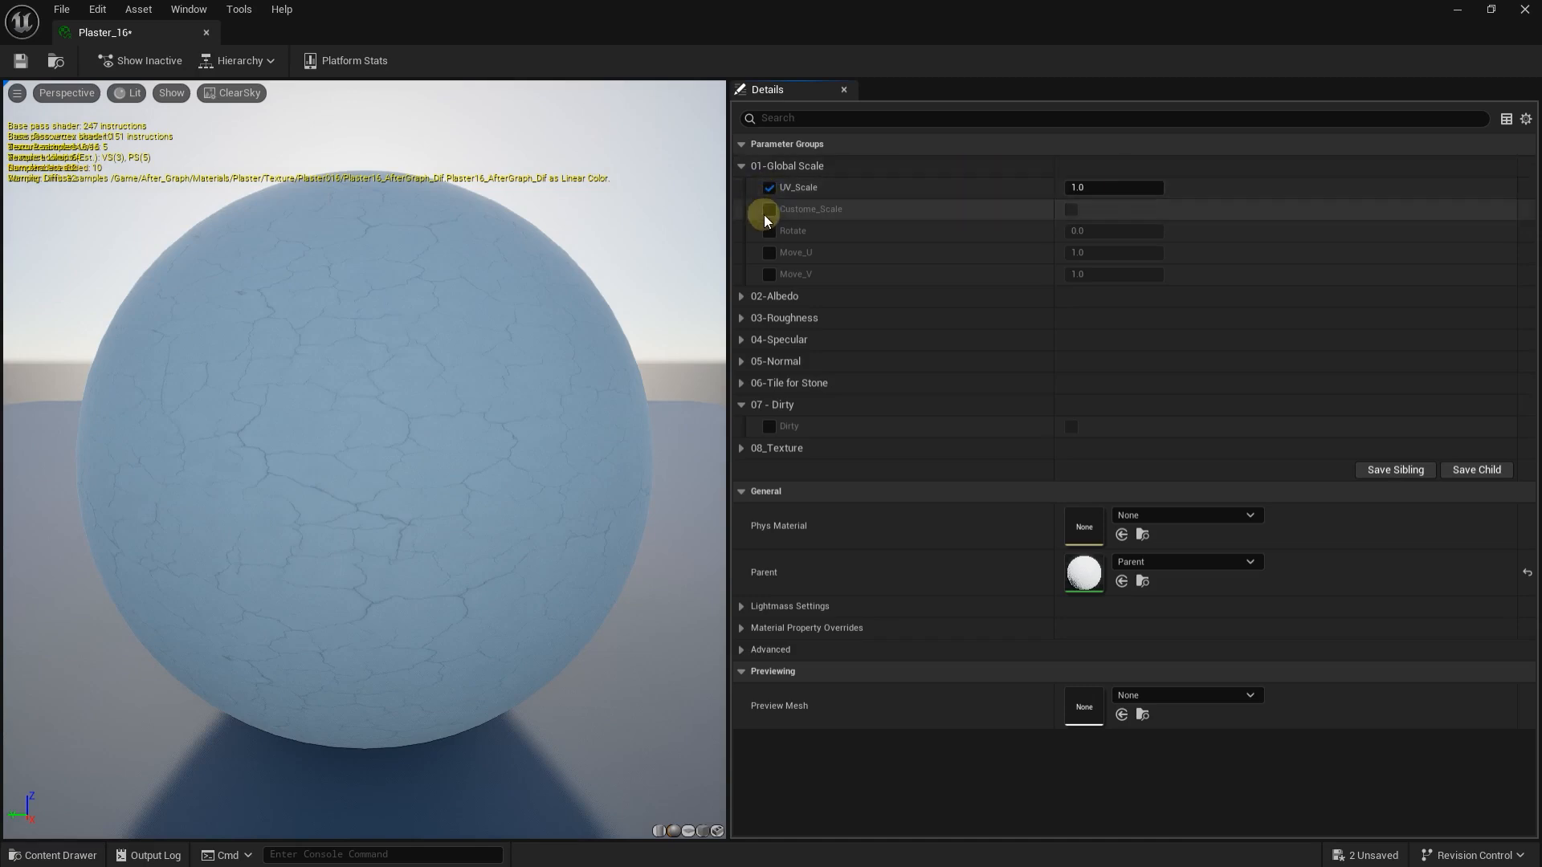
Try the Custome_Scale and Rotate overrides under Global Scale, return Rotate to 0.0, and disable both overrides
click(1071, 210)
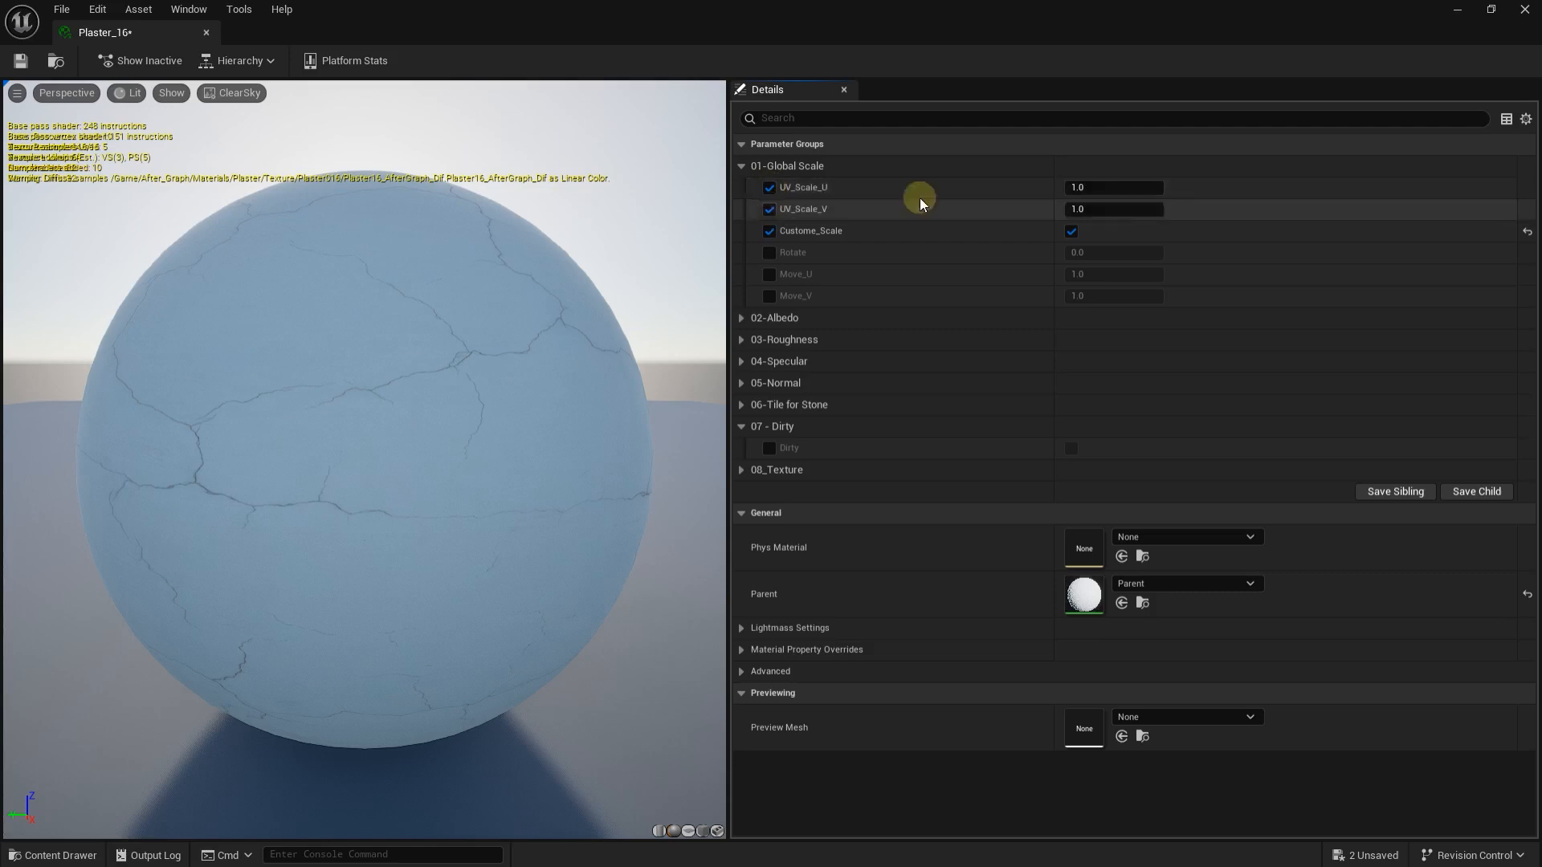
click(768, 231)
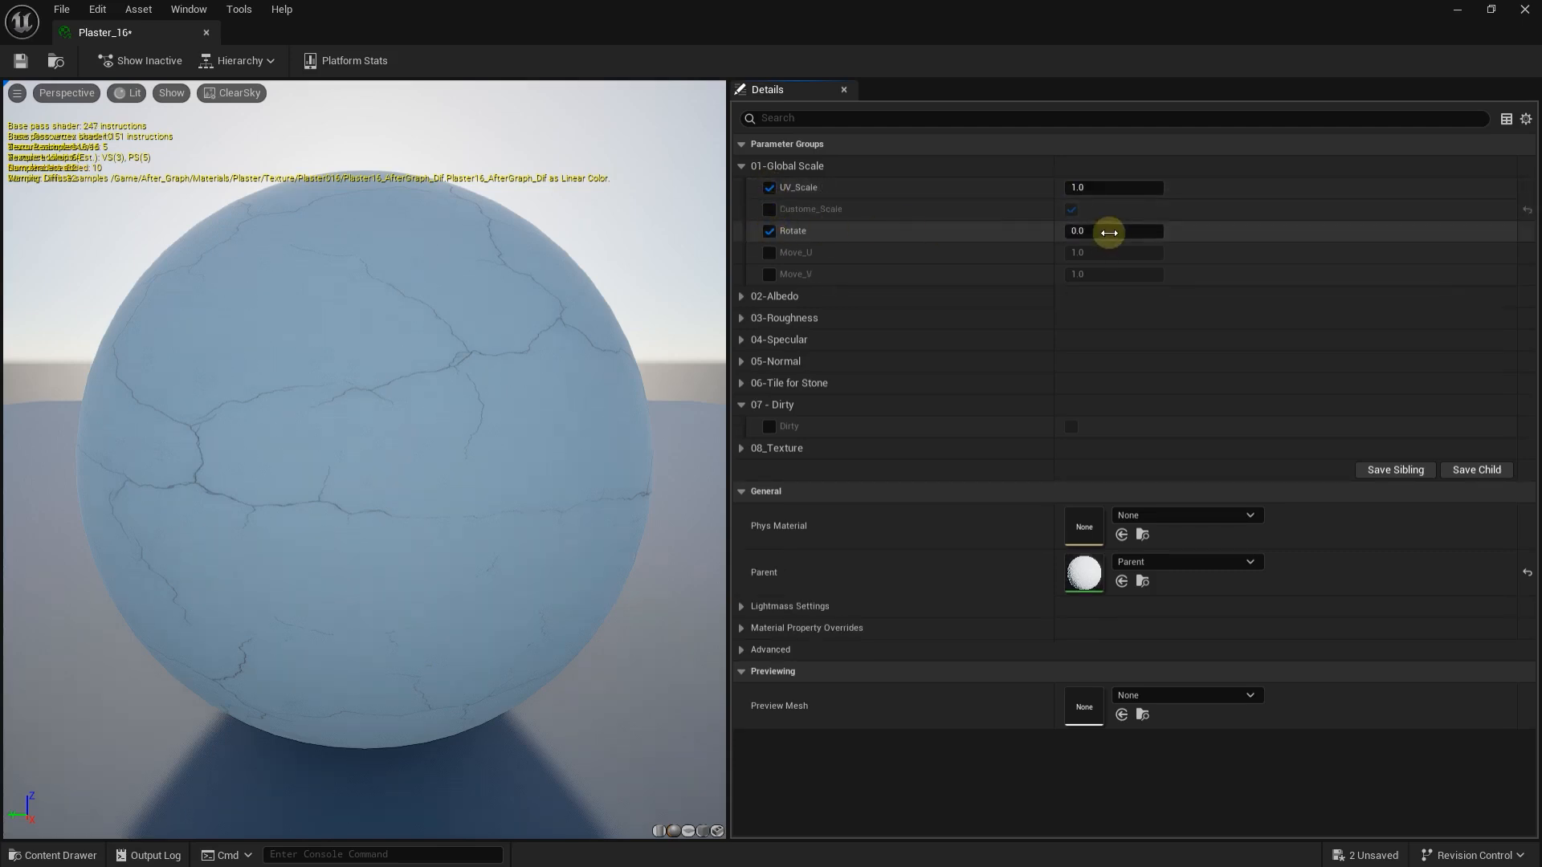
mouse_move(1112, 231)
mouse_down()
mouse_move(1189, 231)
mouse_move(1112, 231)
mouse_up()
click(1112, 231)
text(0.0)
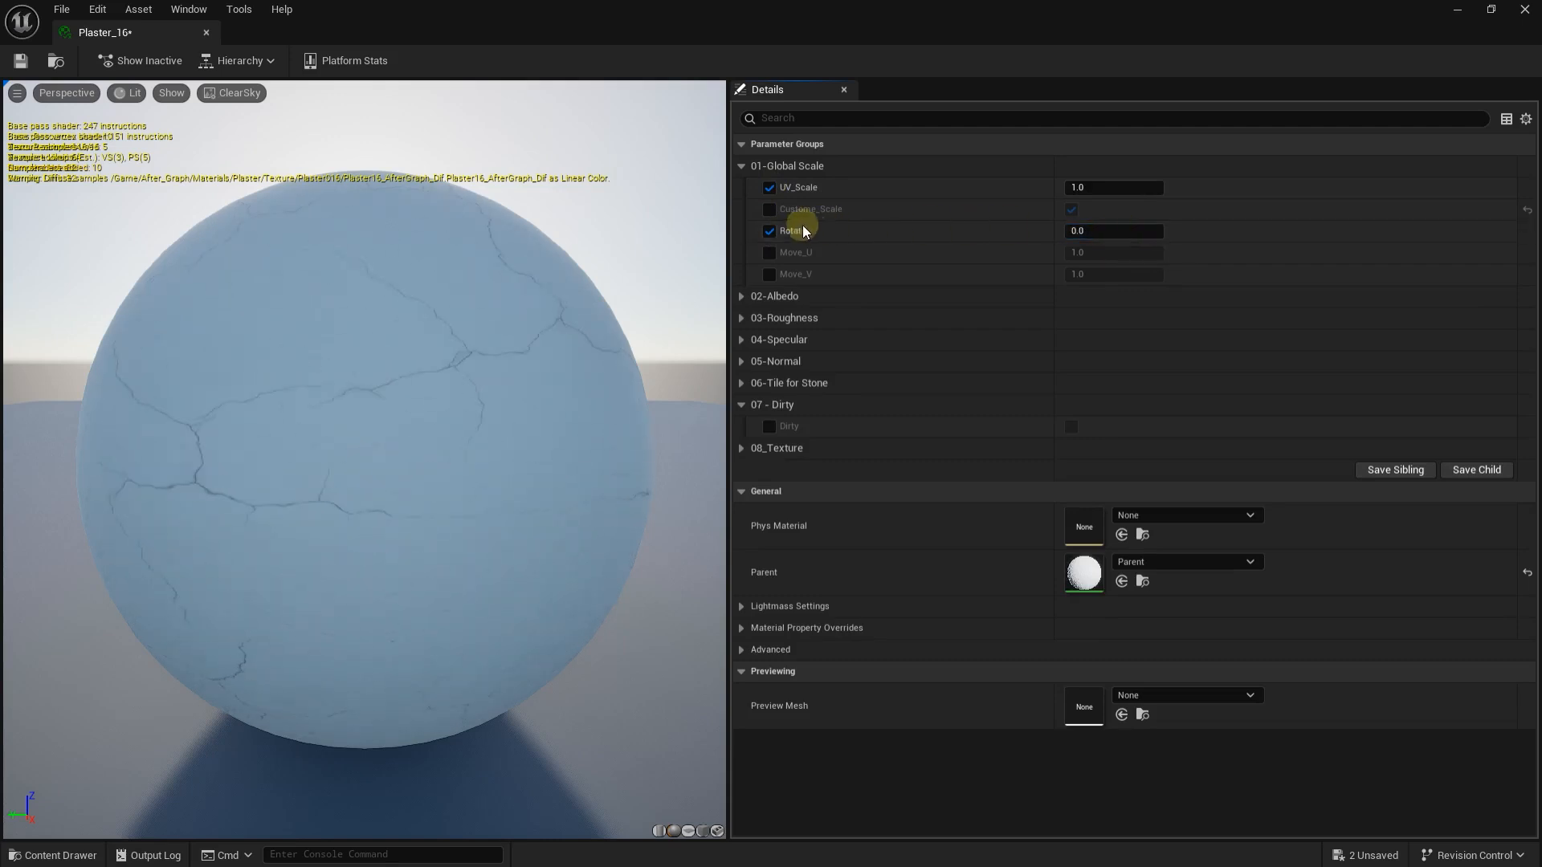
click(769, 231)
Enable the Move_U and Move_V overrides and offset the texture to about 1.15 in U and 0.98 in V
click(767, 252)
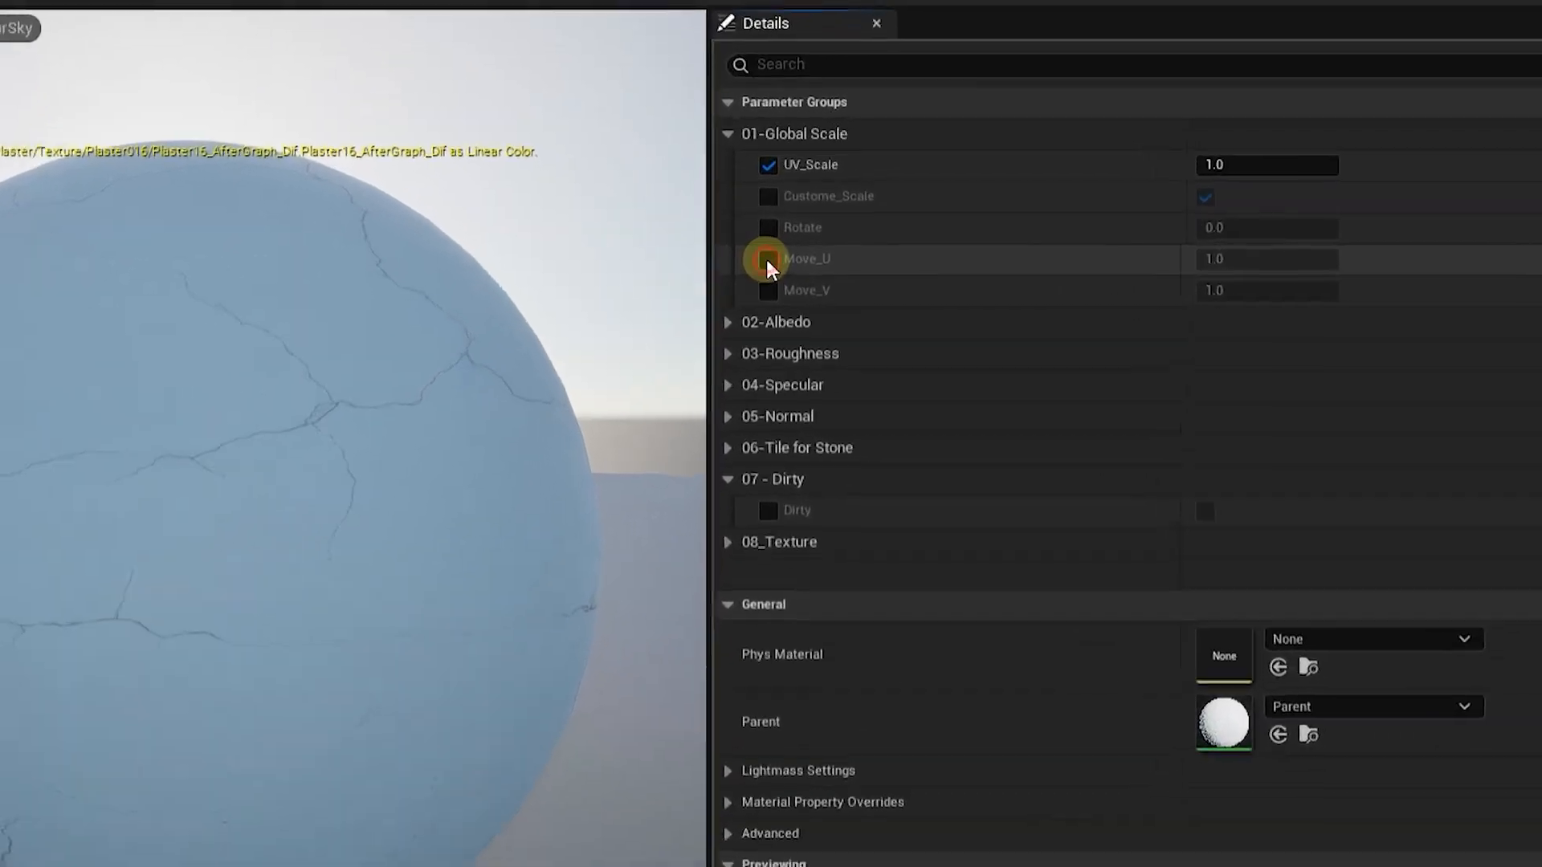
click(776, 300)
drag(1305, 262, 1257, 261)
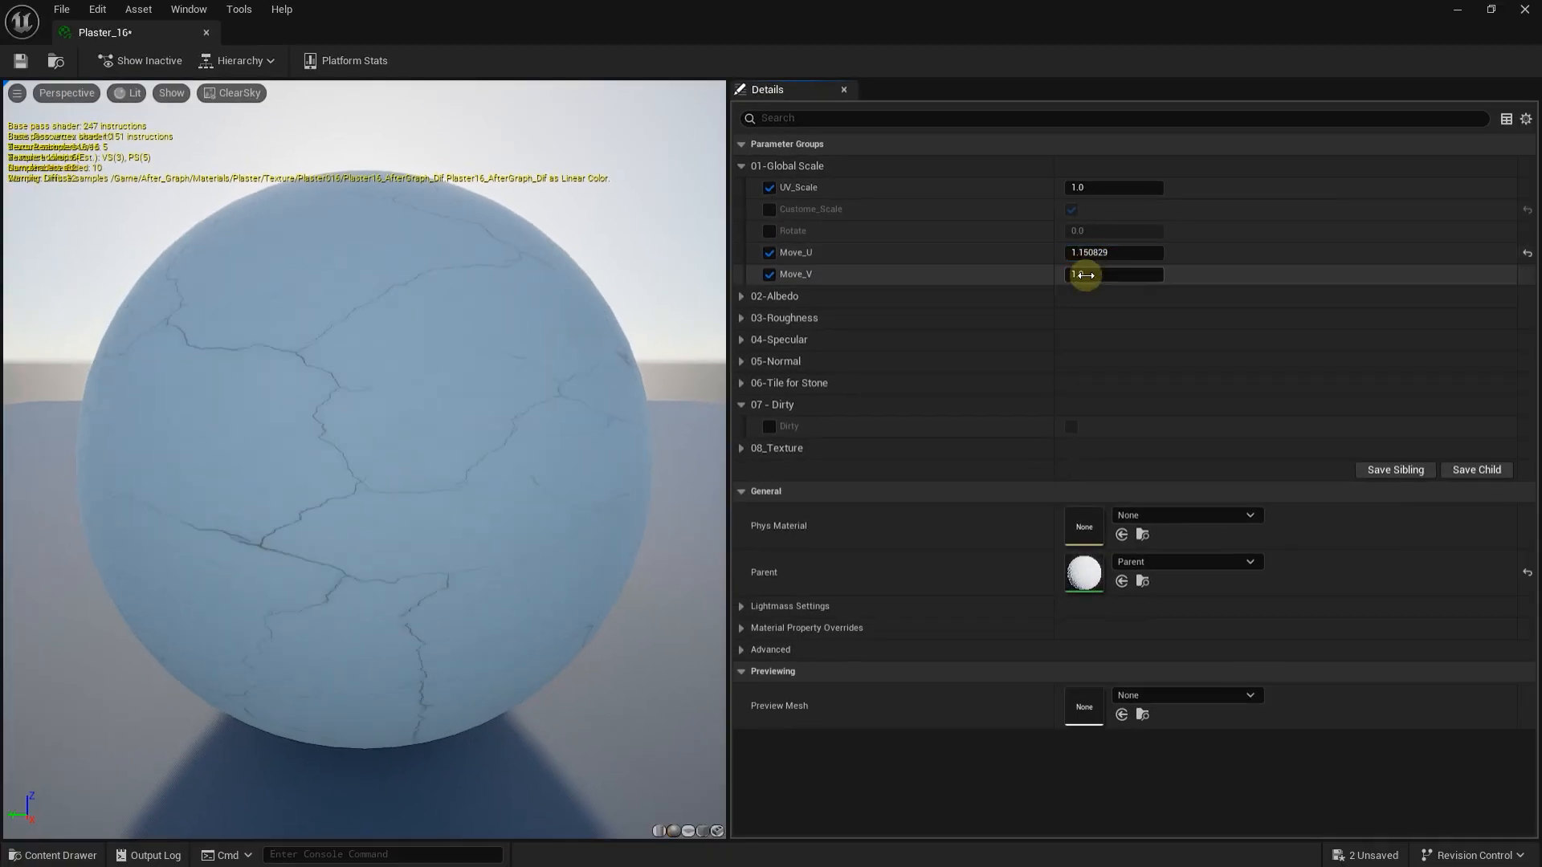
mouse_move(1084, 276)
mouse_down()
mouse_move(1181, 275)
mouse_move(1084, 275)
mouse_up()
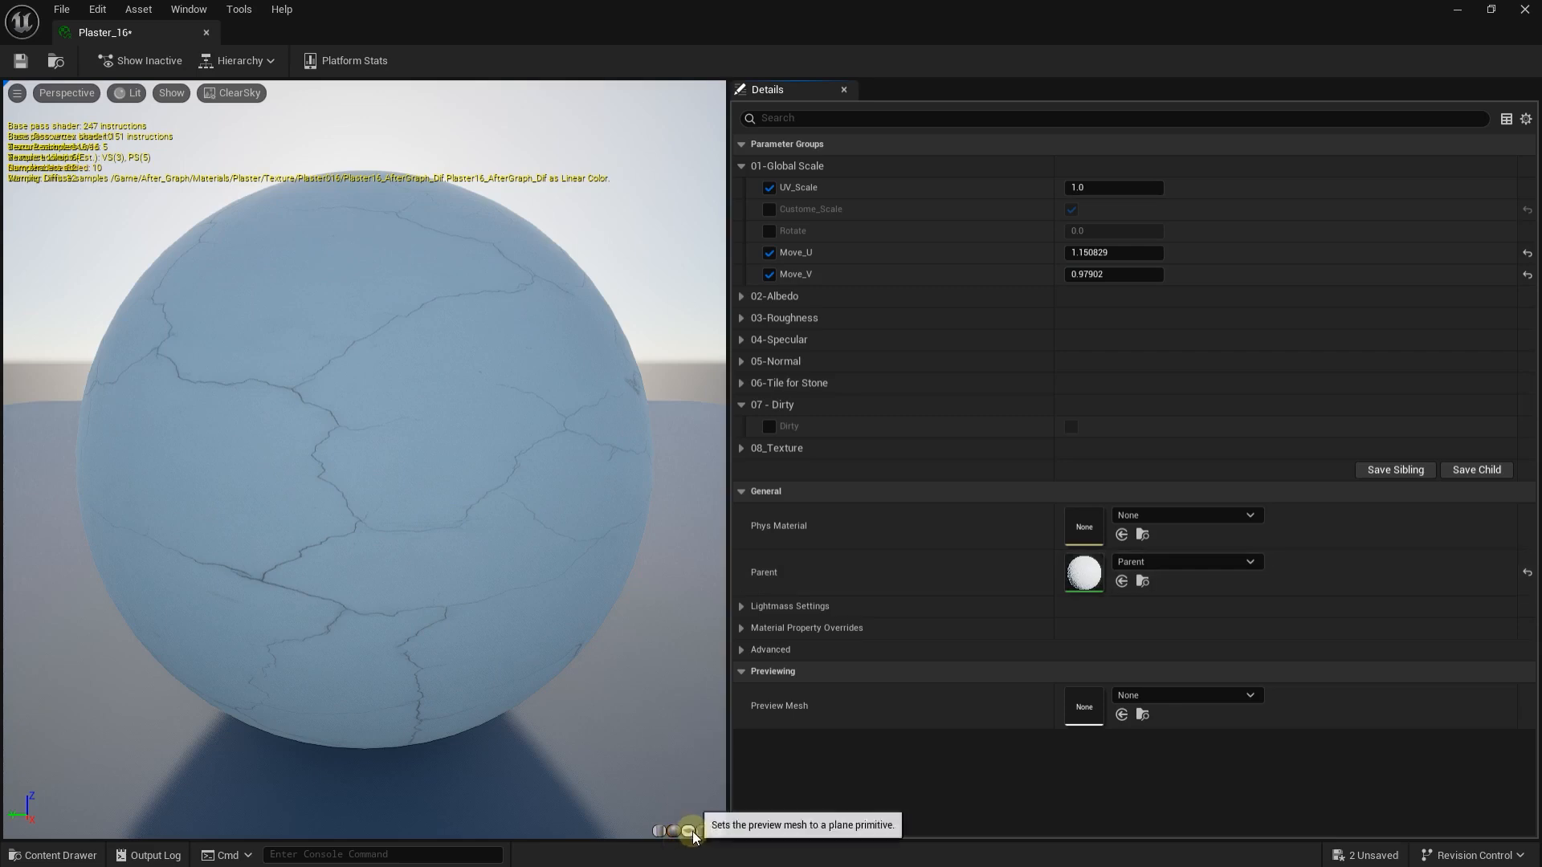
Preview the plaster on a plane and shift the texture further with Move_U
click(688, 831)
drag(595, 493, 562, 514)
drag(1068, 253, 1004, 252)
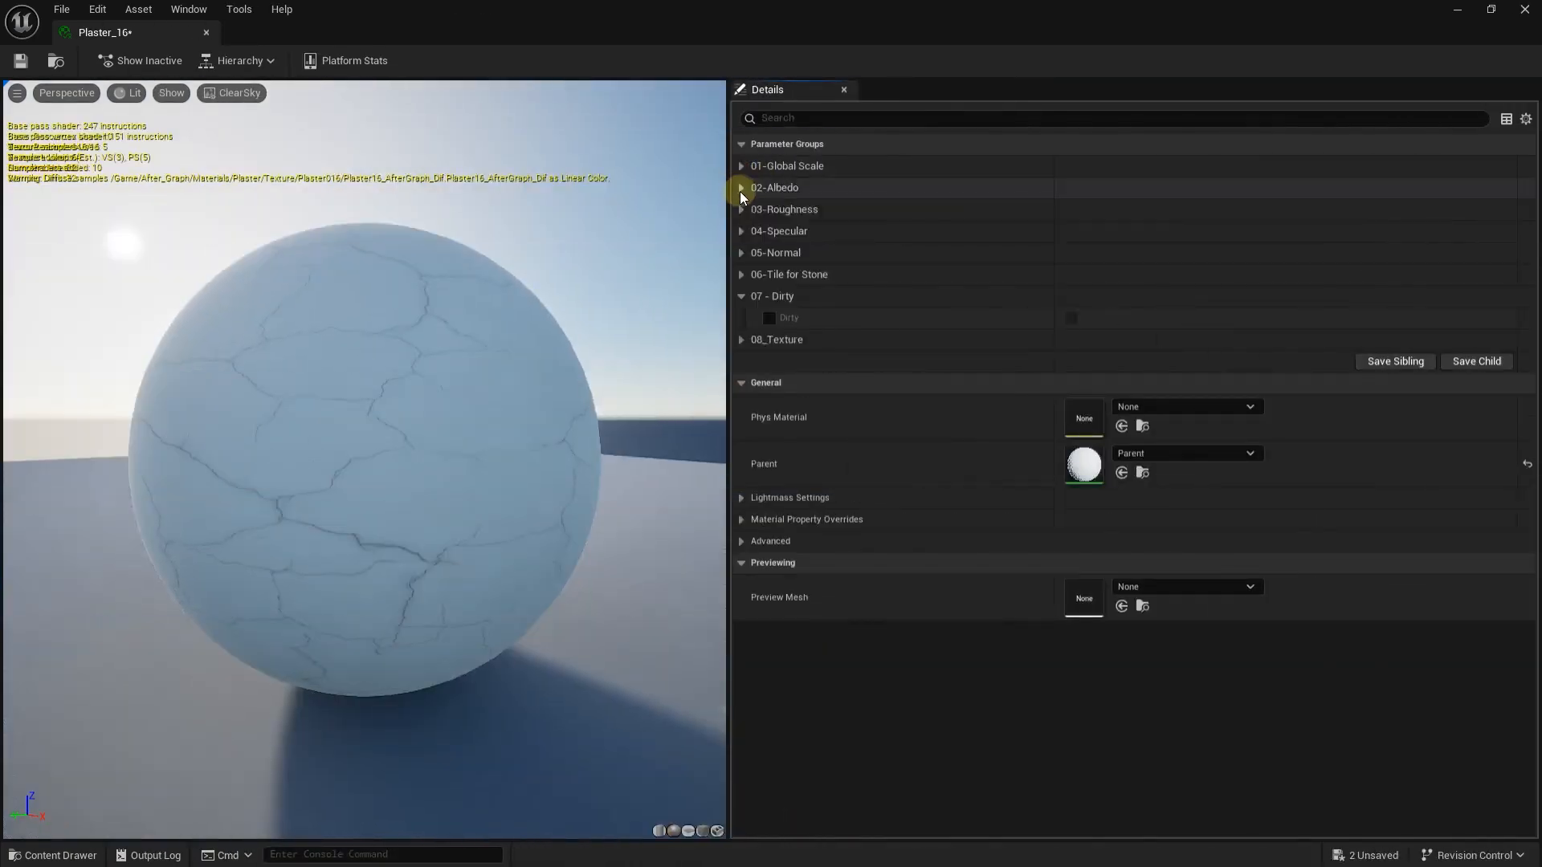
Enable the Albedo Tint override, try a light pink tint, and reset the color to its default
click(741, 187)
click(769, 210)
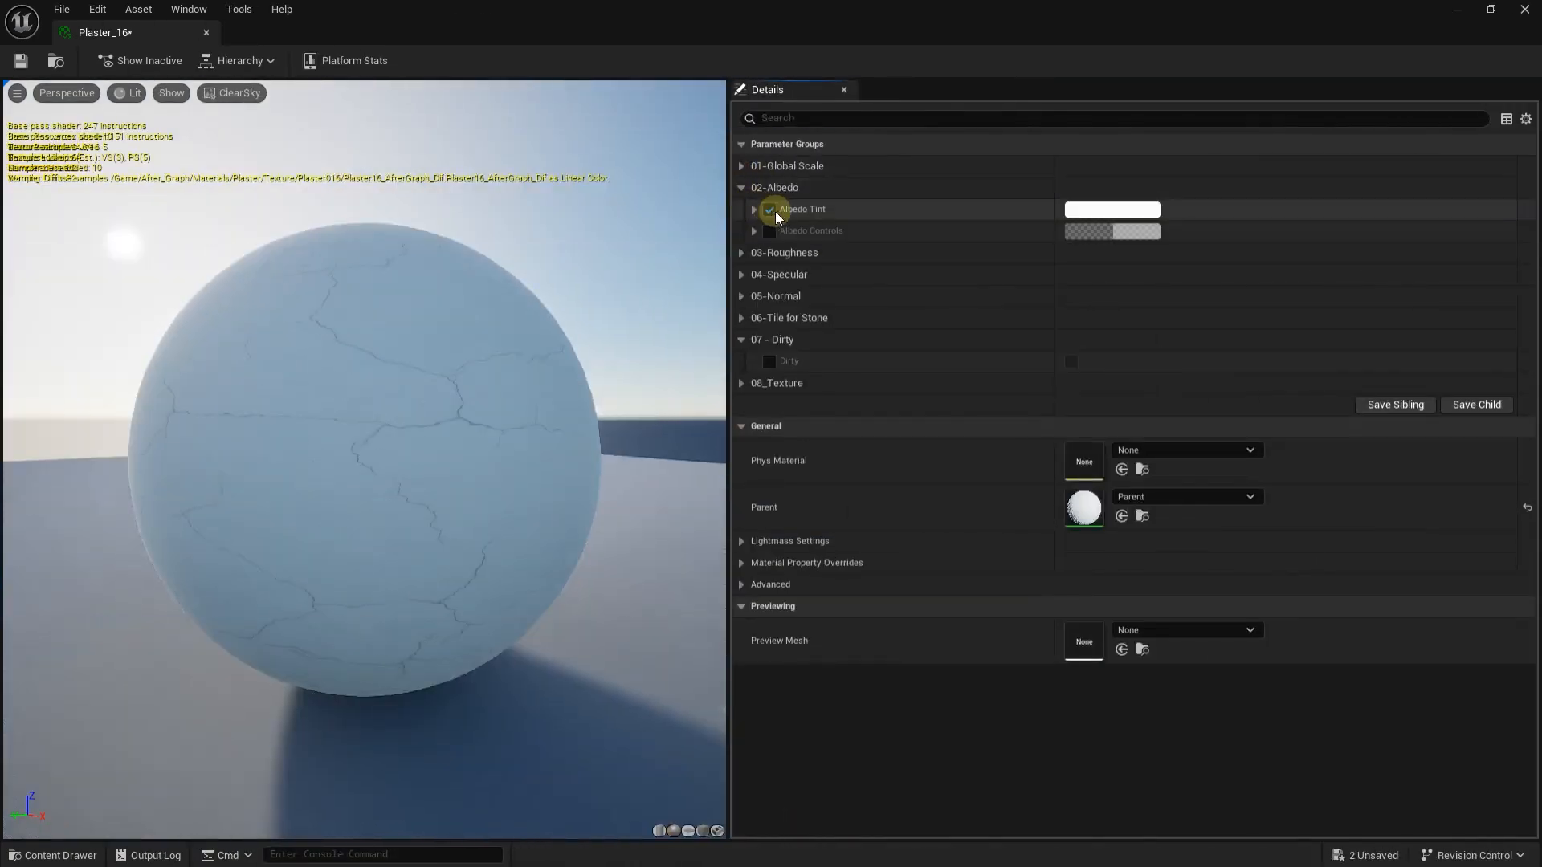
click(1111, 208)
drag(1253, 345, 1214, 351)
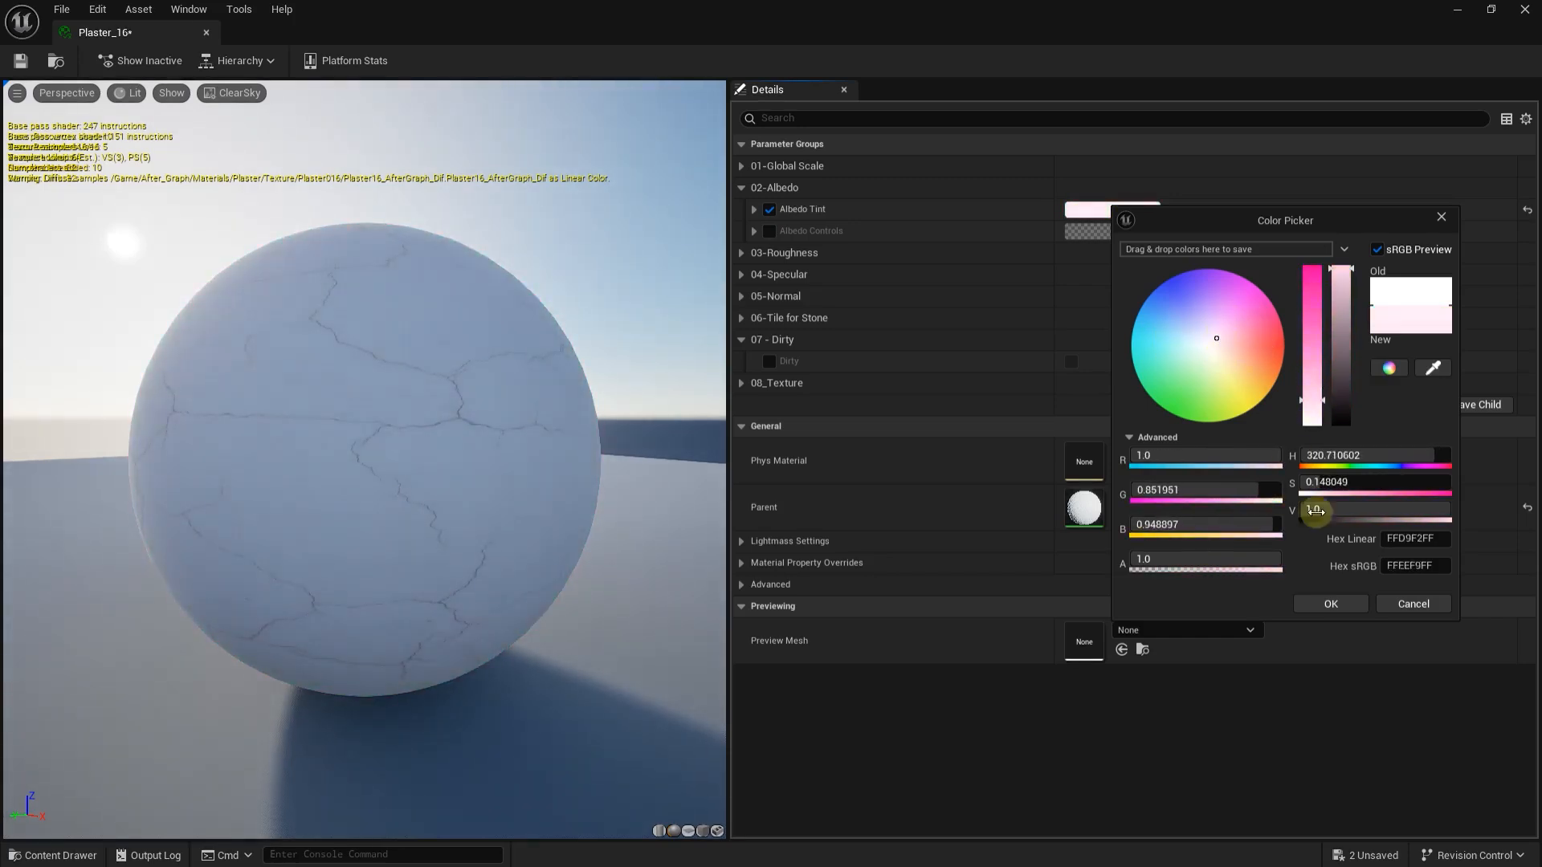
click(1336, 607)
click(1526, 209)
Enable the Albedo Controls override on Plaster_16 and adjust its Saturation value
click(768, 231)
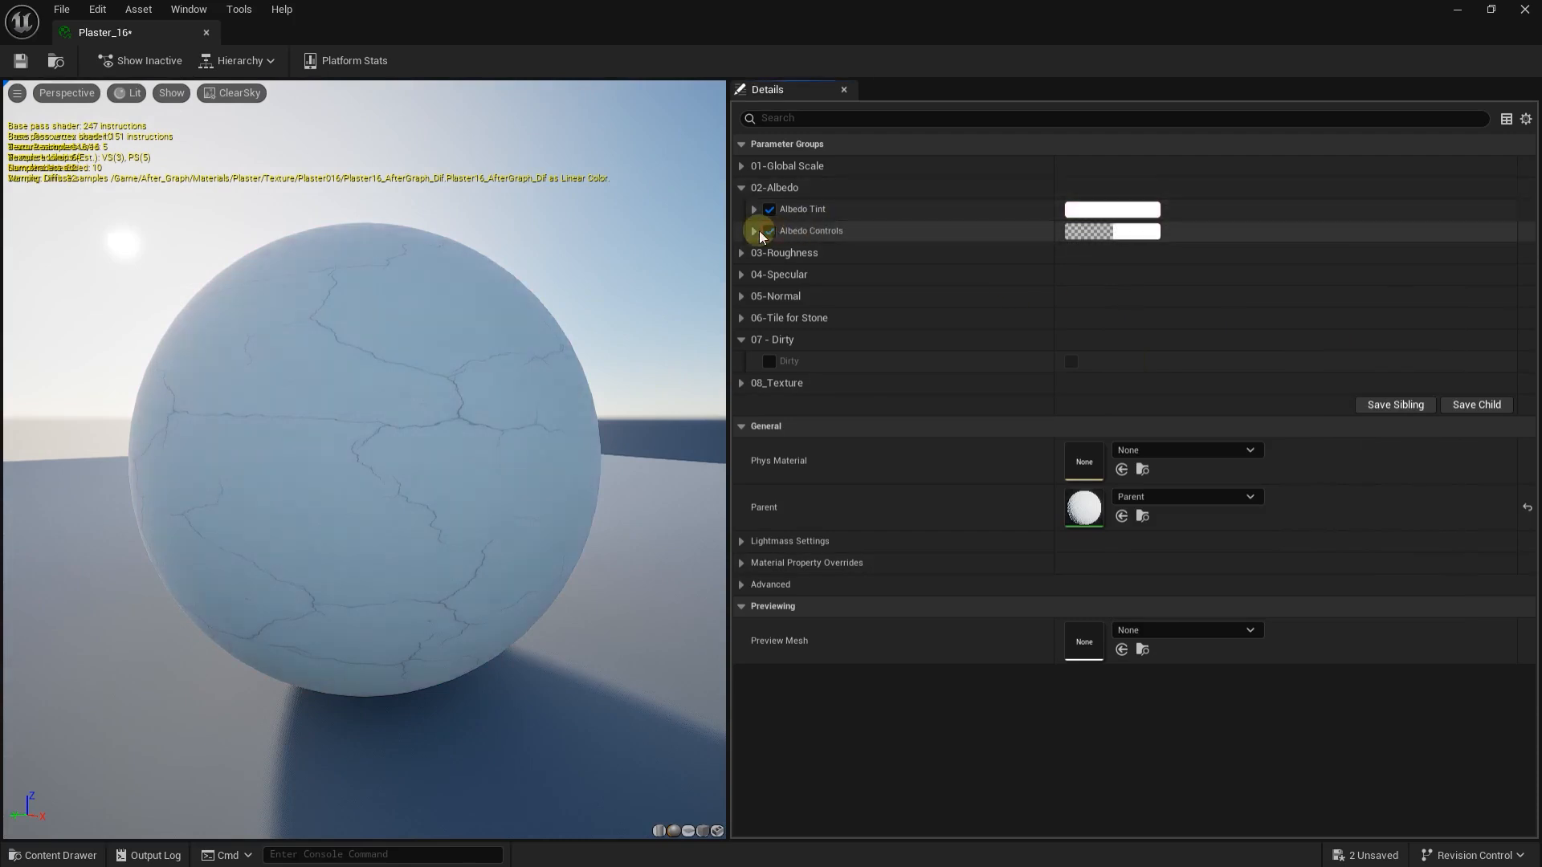
click(753, 230)
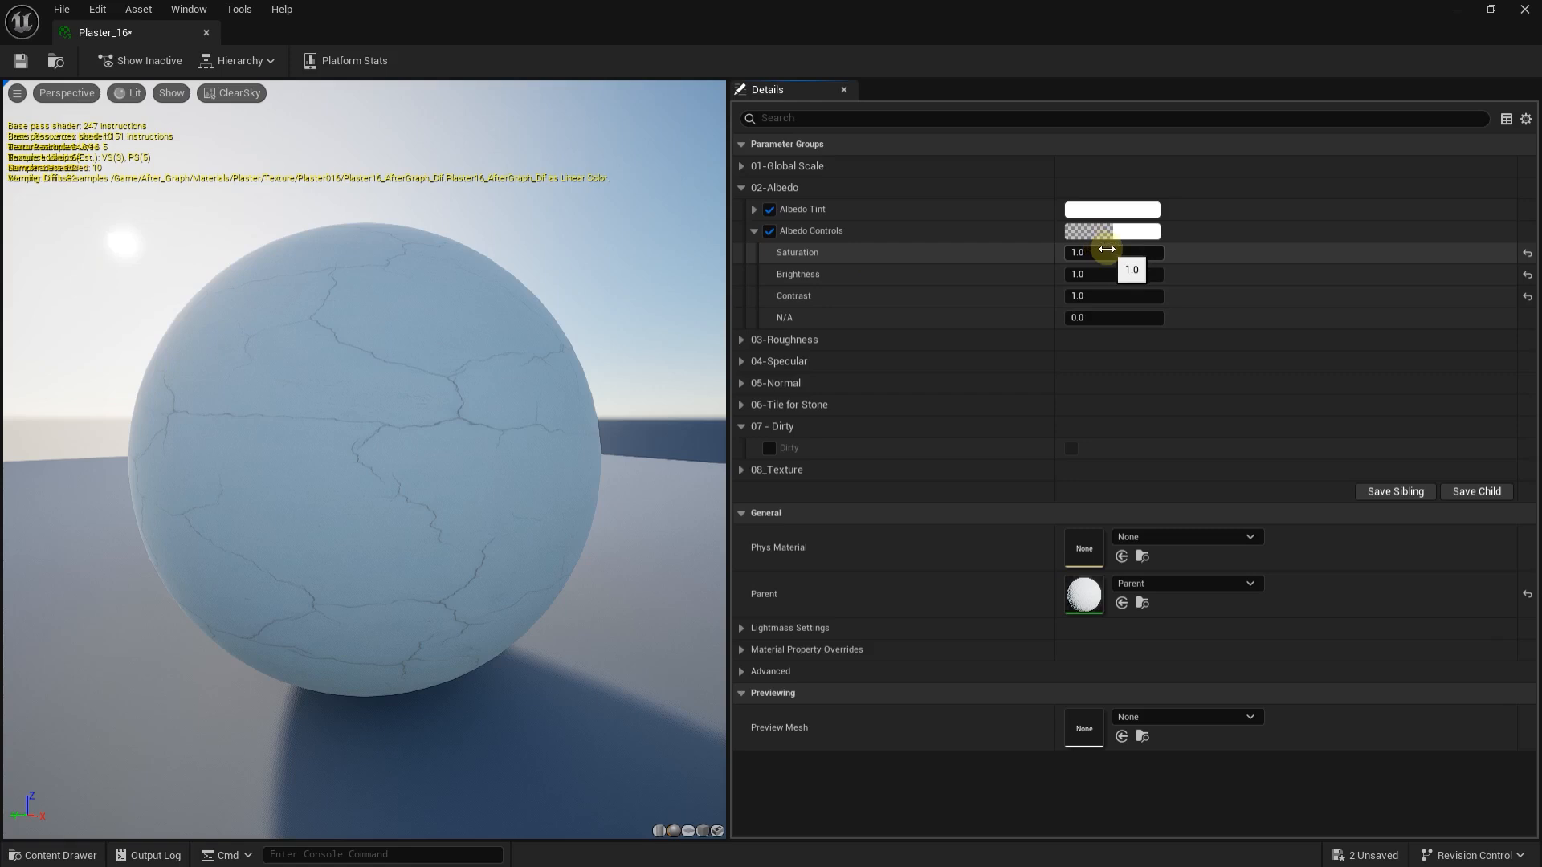
drag(1113, 253, 1164, 252)
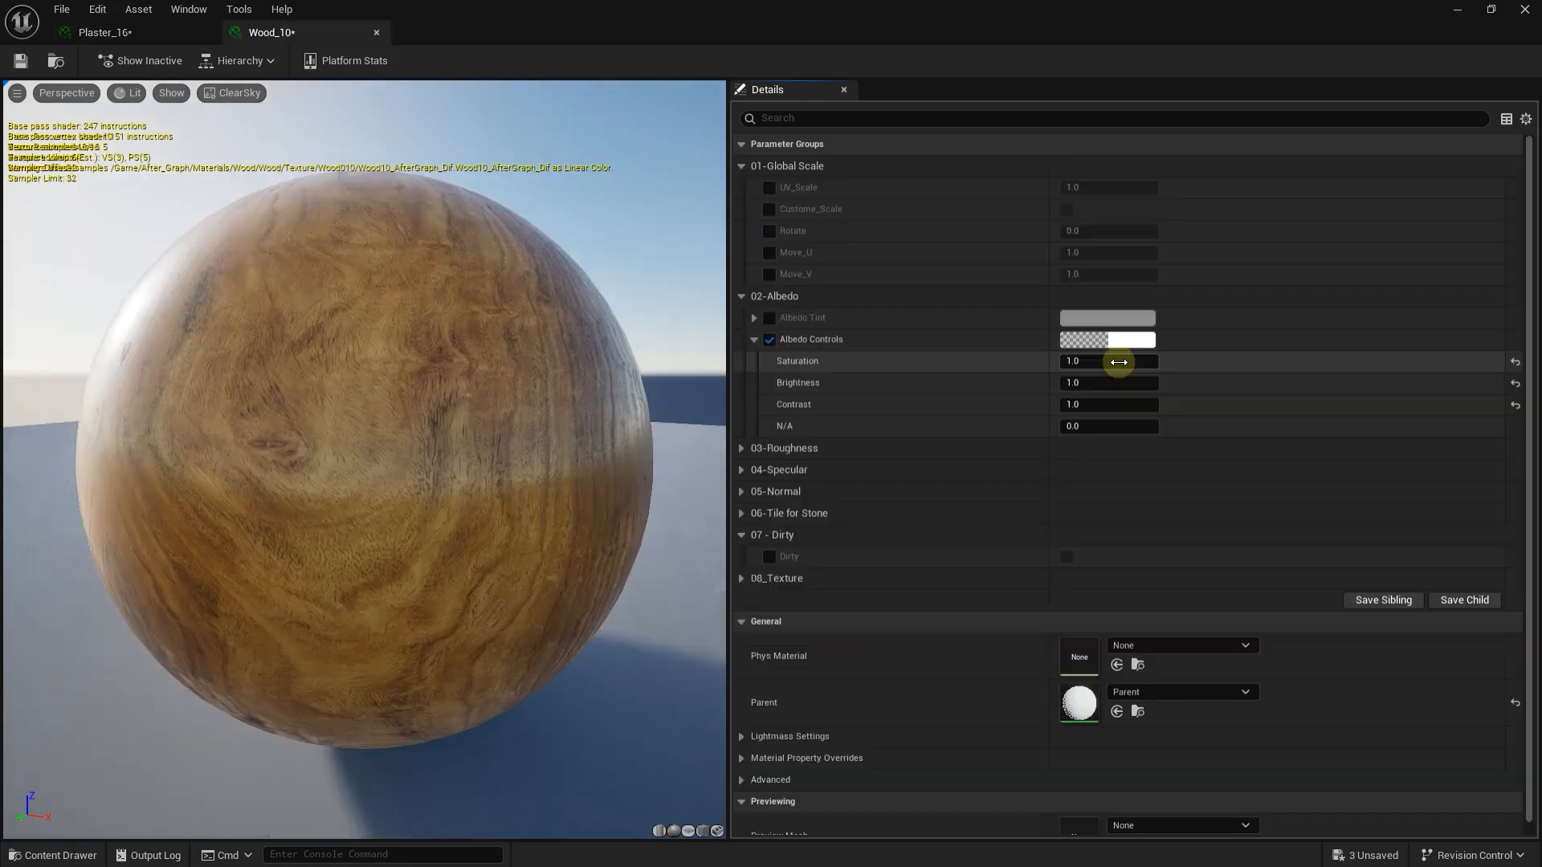
Try Saturation values of 0 and 2 in Wood_10's Albedo Controls and reset the parameter
click(1087, 363)
text(0)
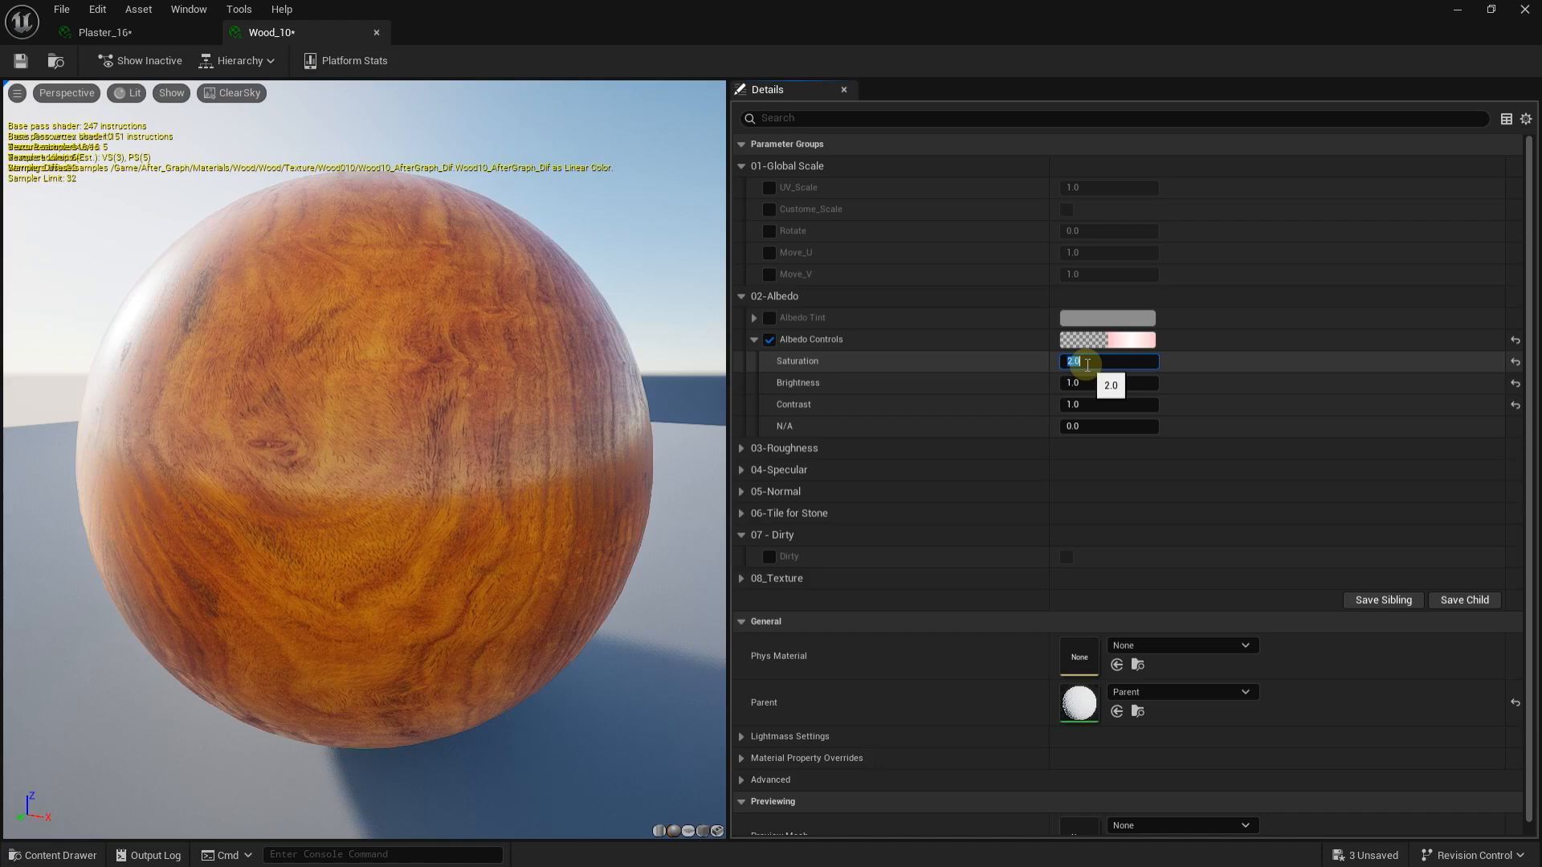
click(1515, 362)
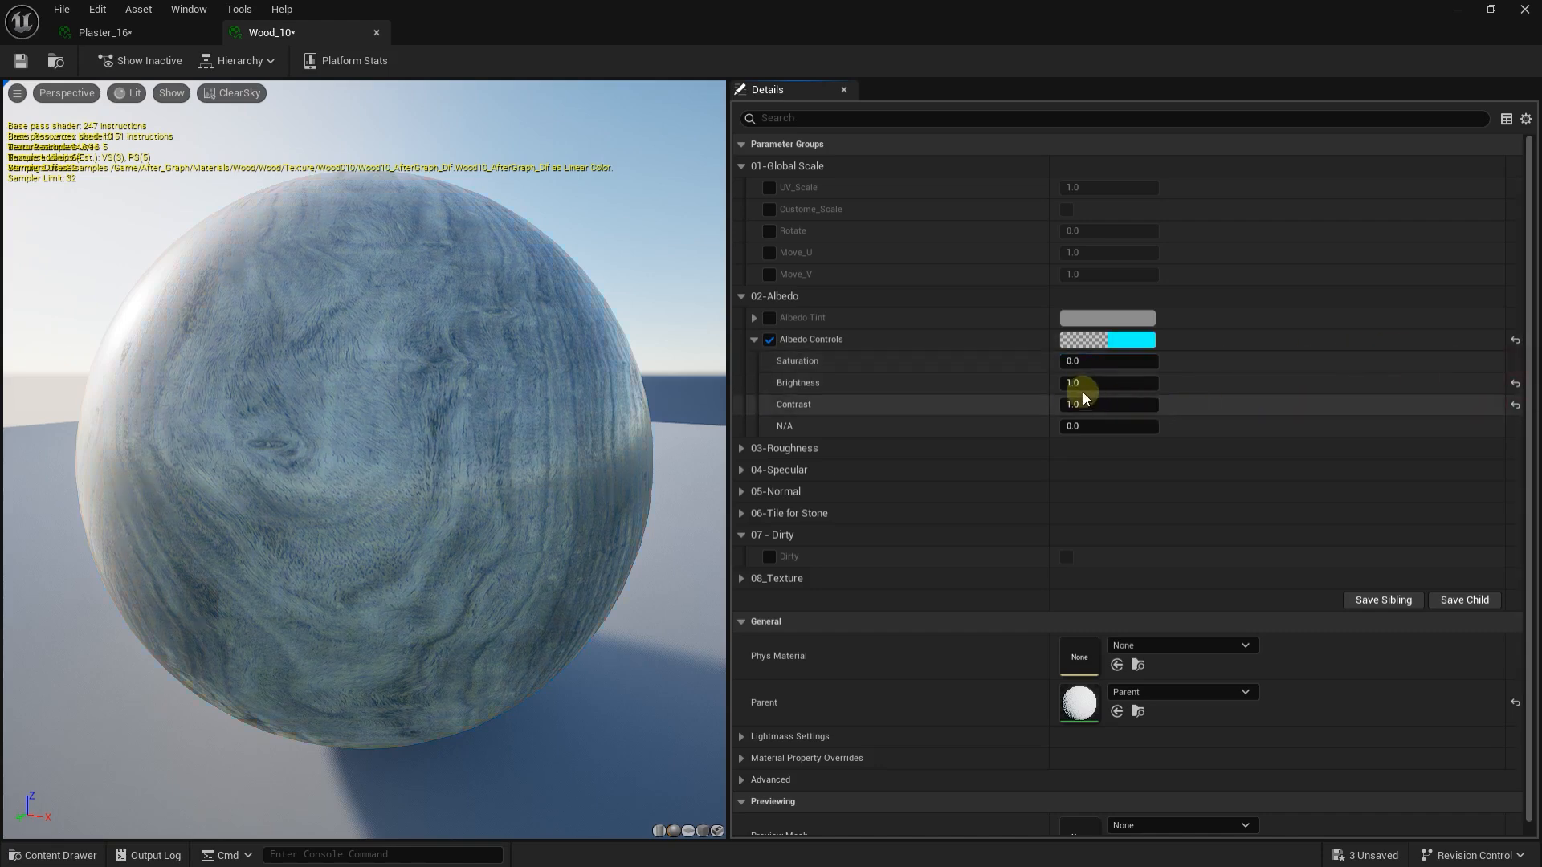
Return Brightness and Contrast to 1 in Wood_10's Albedo Controls and disable that override
mouse_move(1080, 383)
mouse_down()
mouse_move(1156, 383)
mouse_move(1076, 383)
mouse_move(1090, 383)
mouse_move(1078, 405)
mouse_move(1097, 405)
mouse_move(1060, 405)
mouse_move(1073, 405)
mouse_up()
click(1071, 383)
text(1)
key(Return)
click(1073, 405)
text(1)
click(769, 340)
click(754, 339)
Enable Wood_10's Max Roughness override, compare values 0, 1 and 0.5, and set it back to 1
click(809, 354)
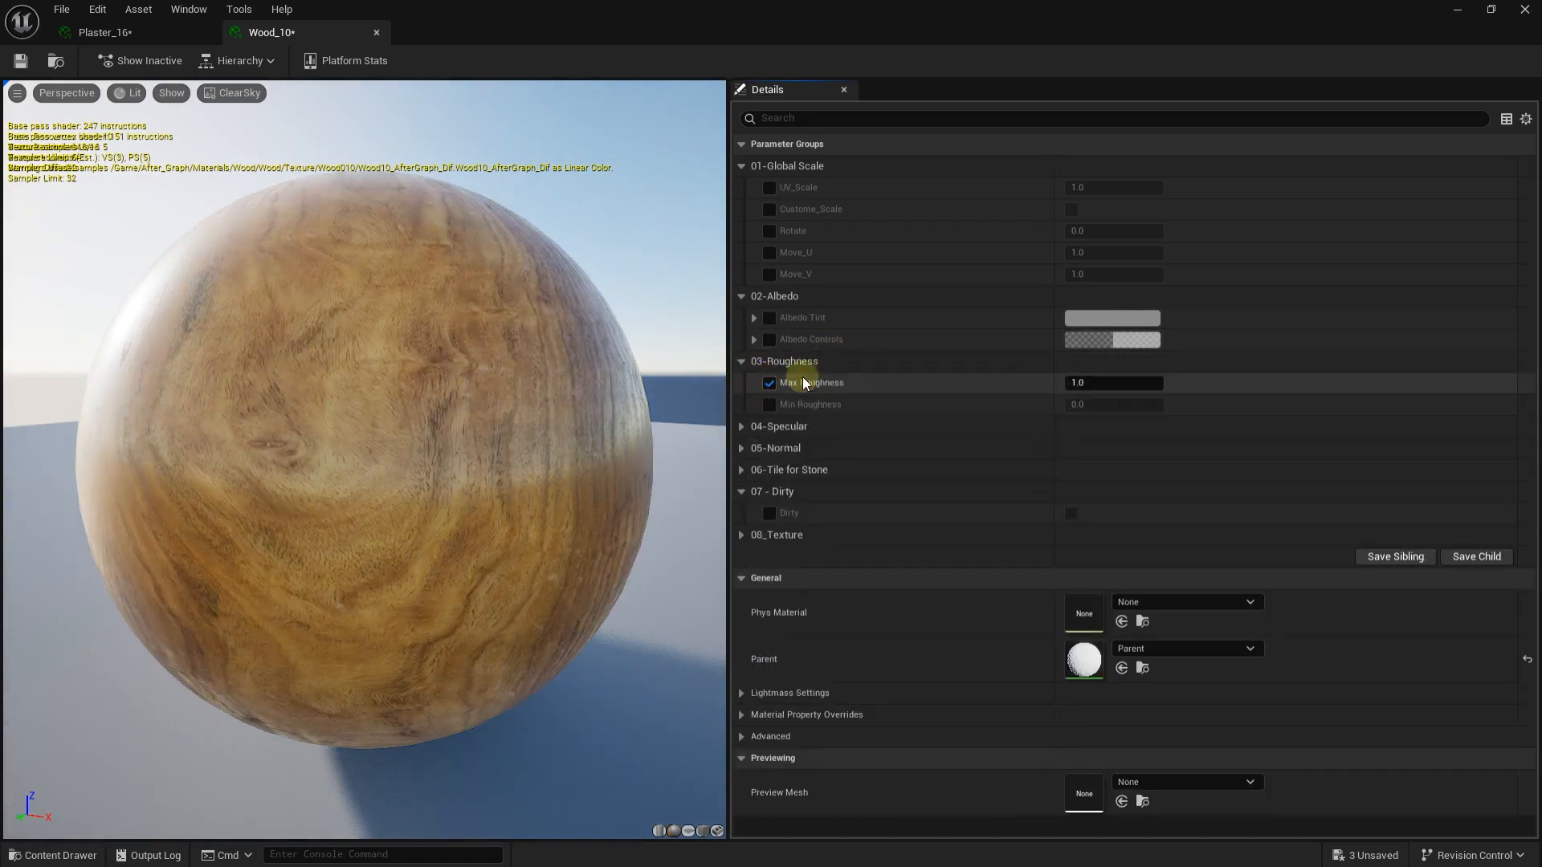
drag(1151, 386, 1076, 386)
text(0)
key(Return)
text(1)
key(Return)
text(.5)
key(Return)
text(1)
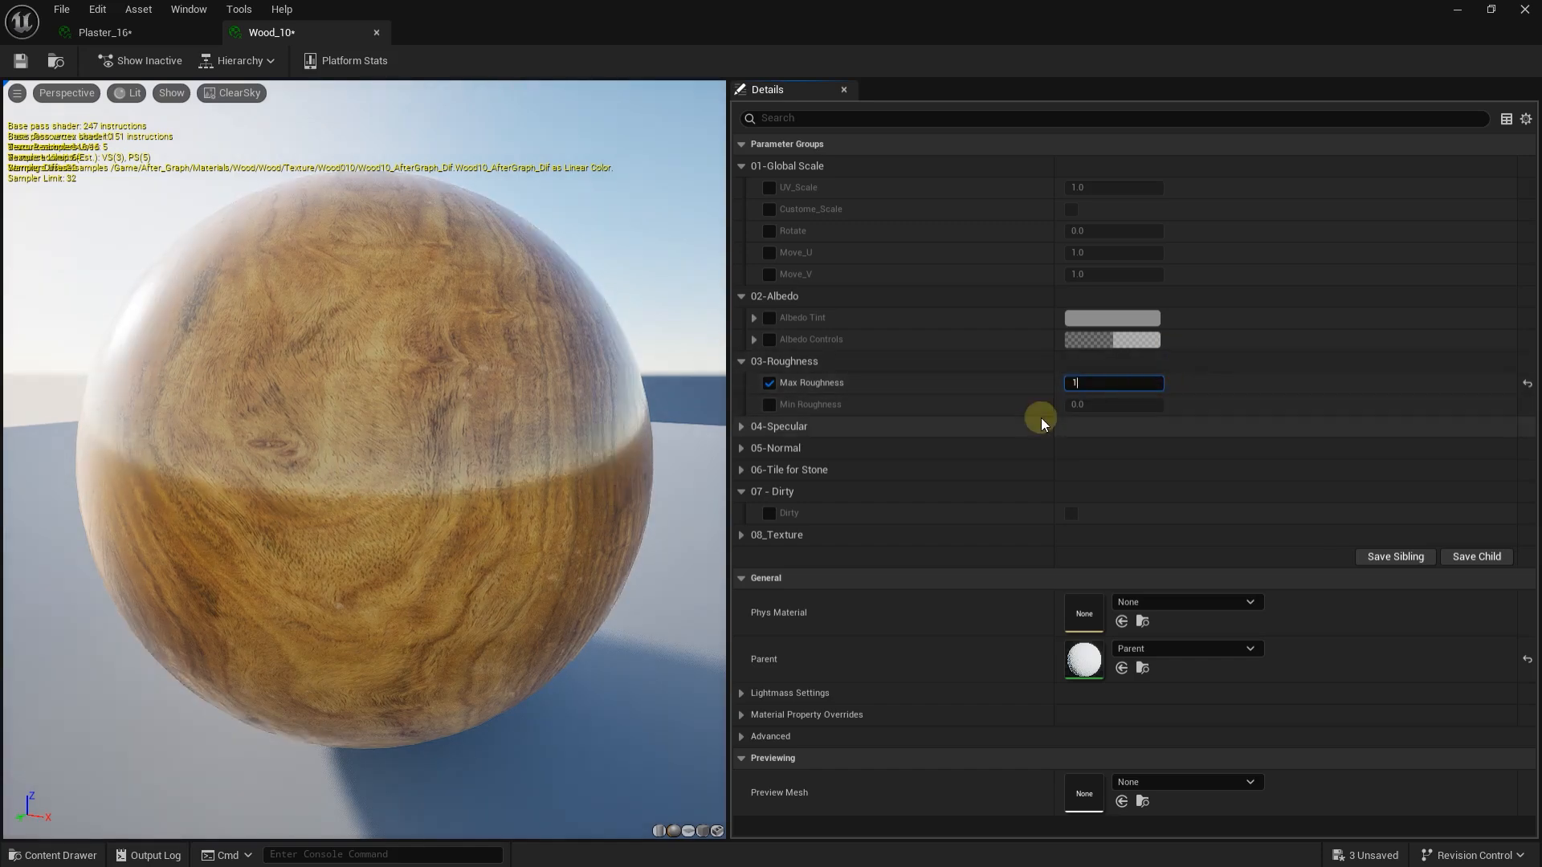
key(Return)
Enable Wood_10's Min Roughness override, try a value of 1, and disable the override again
click(769, 404)
click(1140, 406)
text(1)
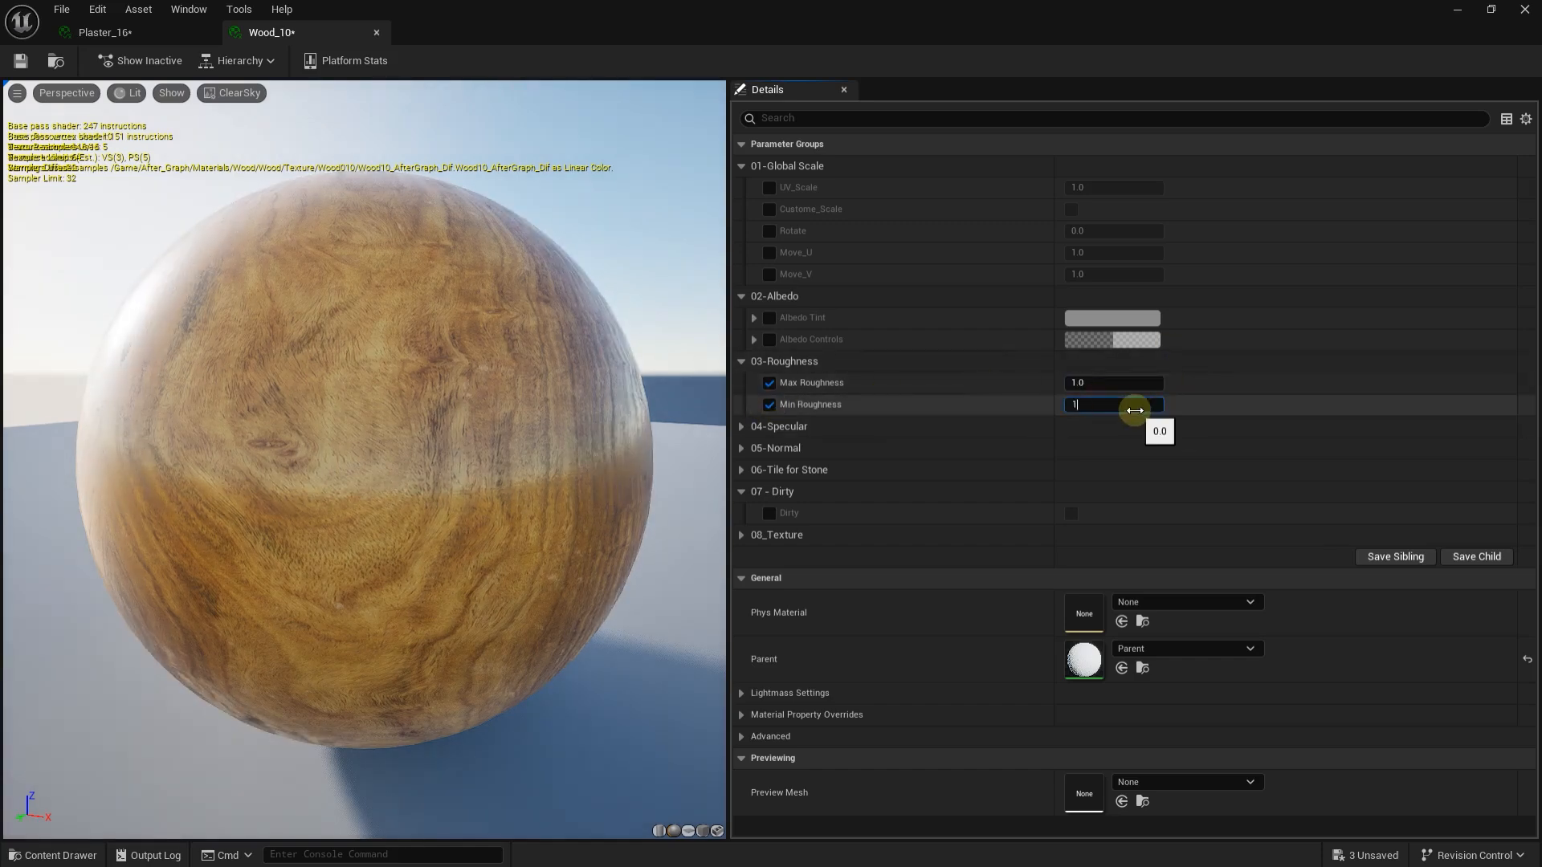
key(Return)
drag(1120, 404, 1083, 404)
click(1118, 404)
text(1)
key(Return)
click(768, 404)
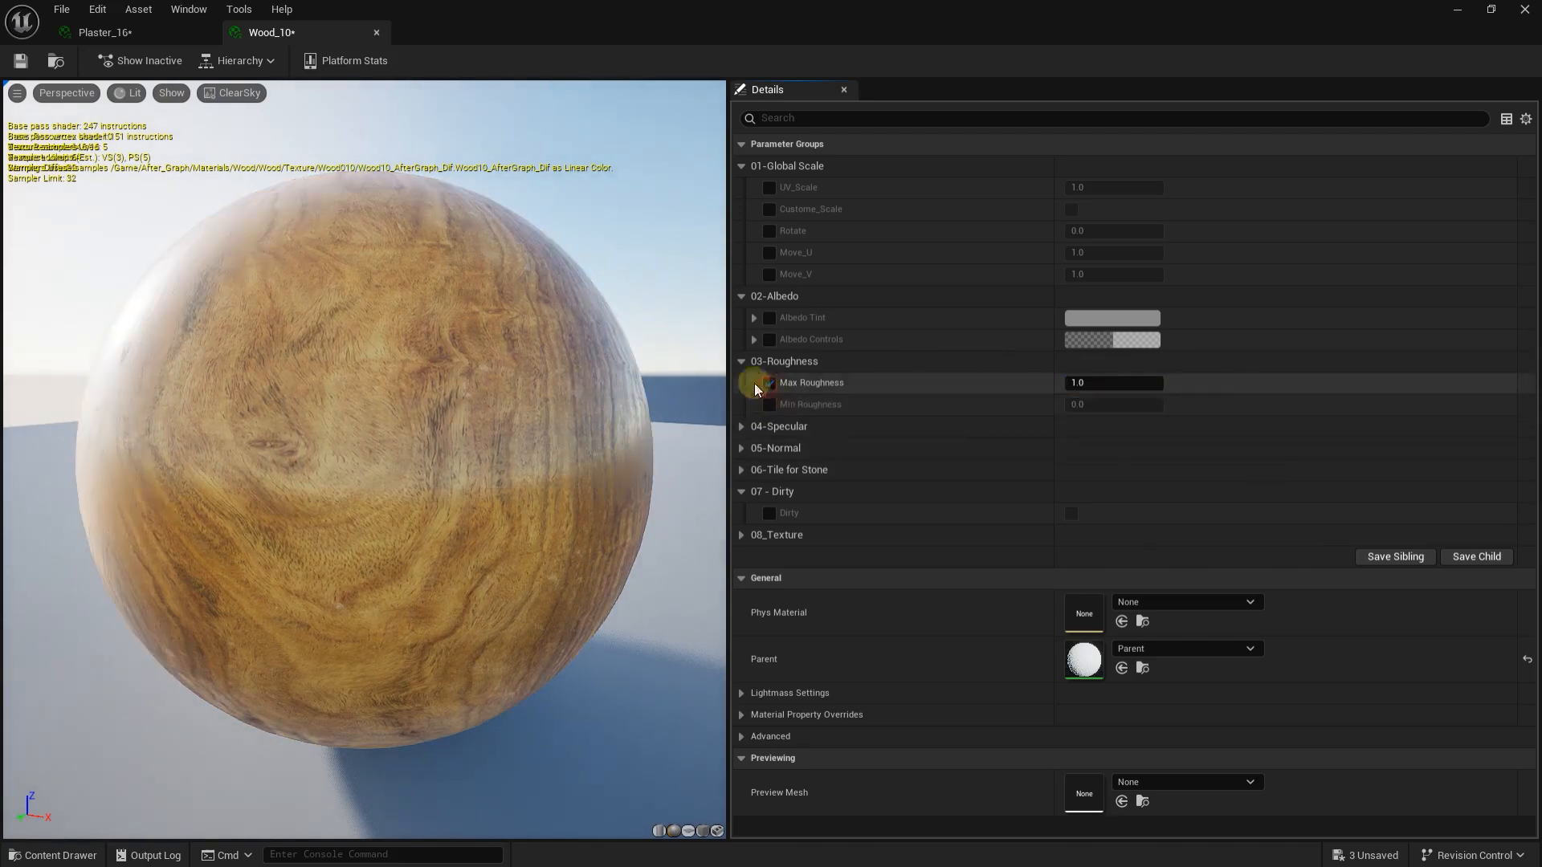
click(740, 362)
Compare Base Specular values of 0, 1 and 0.5 on Wood_10, reset the parameter and disable its override
click(741, 384)
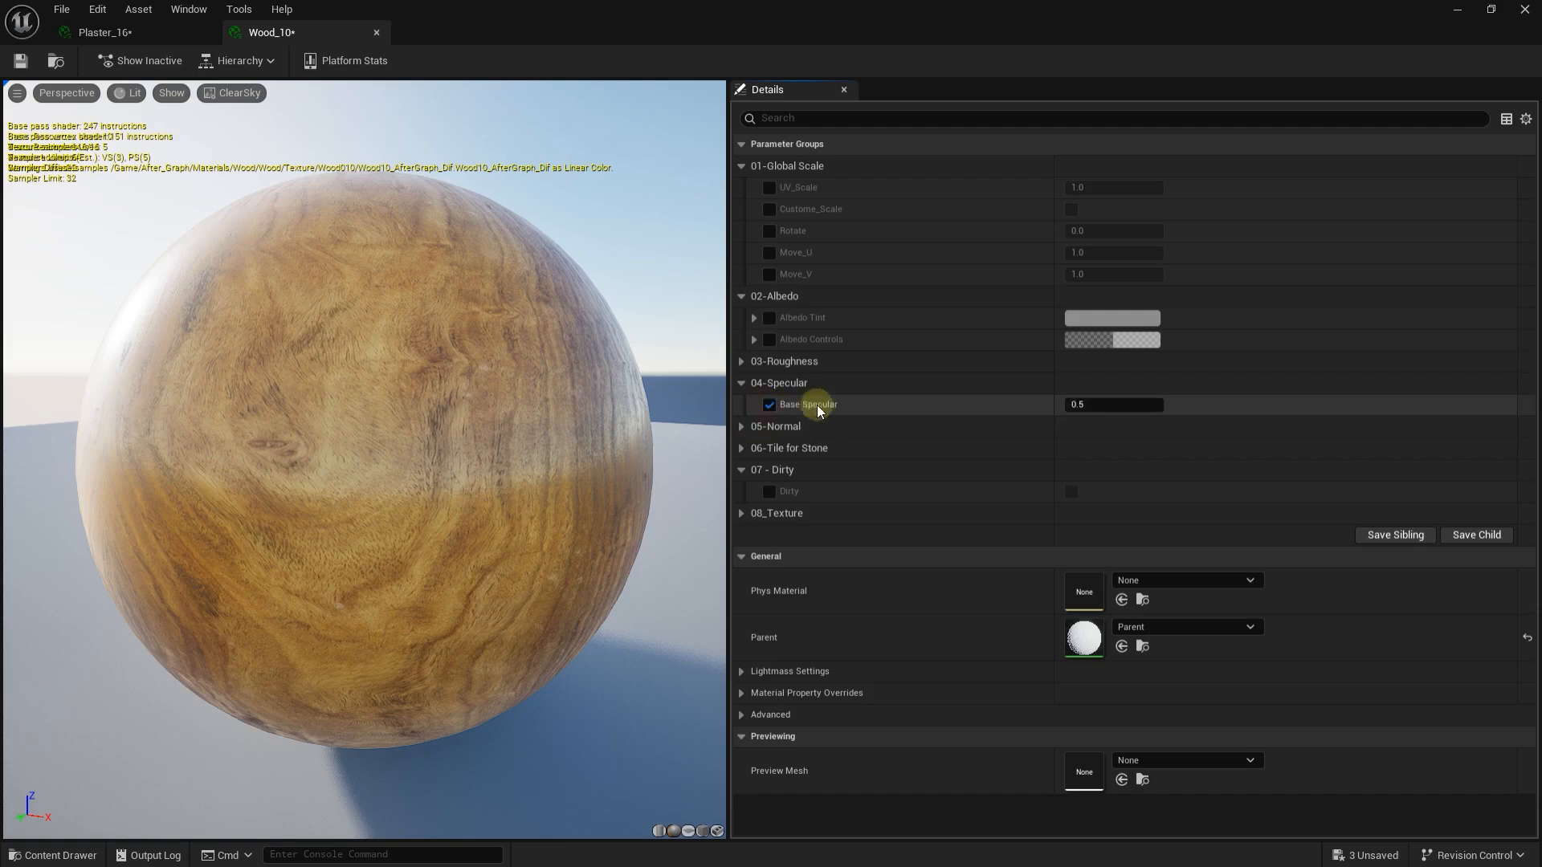
text(1)
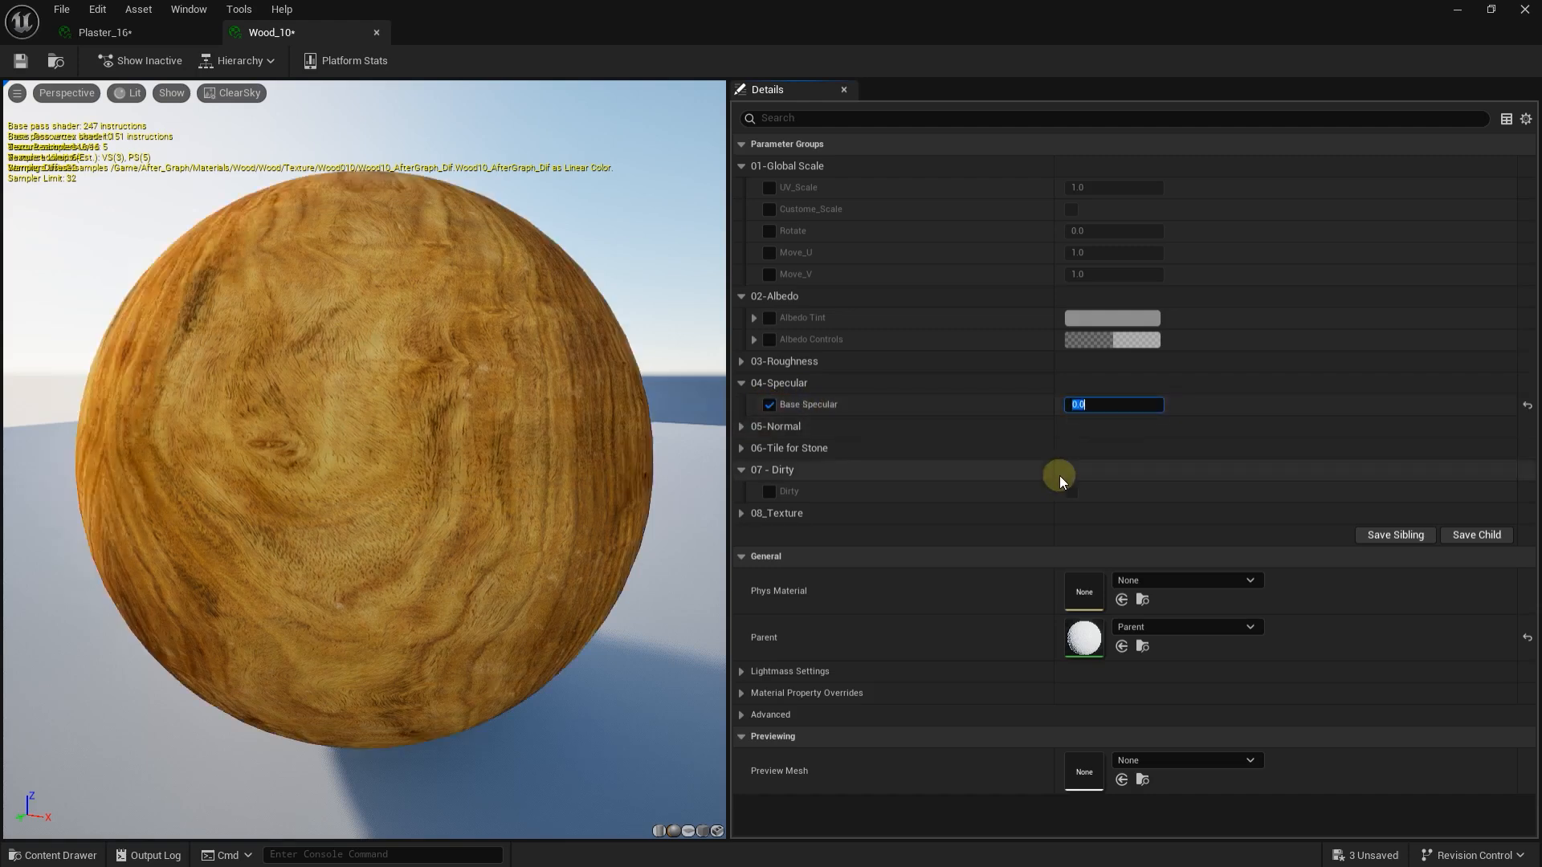
key(Return)
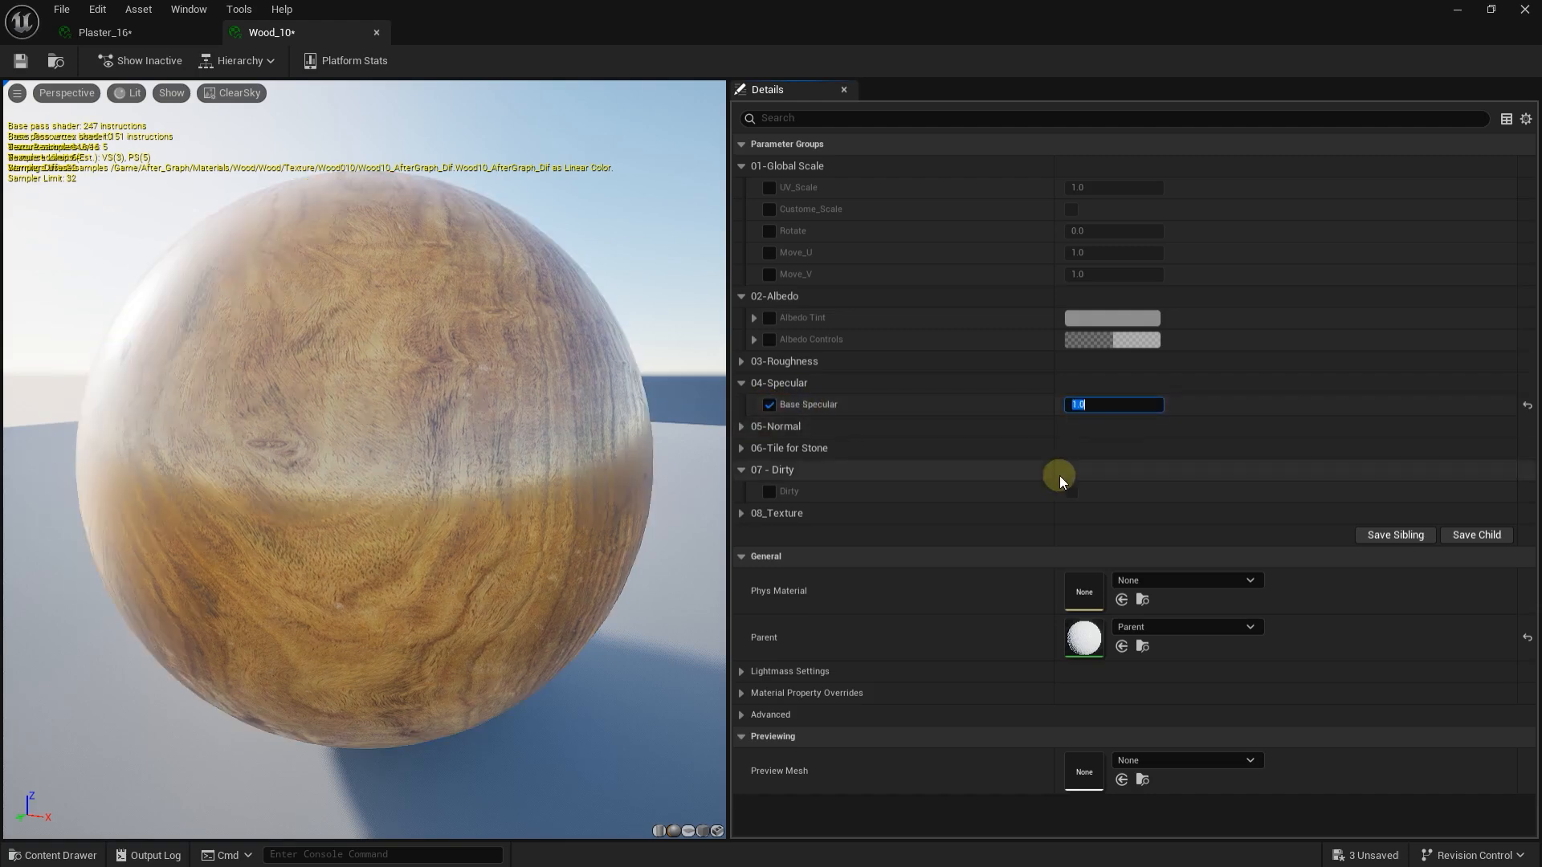
text(0.5)
key(Return)
click(1179, 402)
mouse_move(1109, 404)
mouse_down()
mouse_move(1148, 404)
mouse_move(1072, 405)
mouse_move(1122, 404)
mouse_move(1077, 404)
mouse_move(1096, 405)
mouse_up()
click(1526, 404)
click(769, 405)
click(741, 383)
Enable Wood_10's Normal Strength override and vary its value, trying about 7.33 and inspecting the sphere's surface
click(741, 405)
click(769, 427)
mouse_move(1114, 427)
mouse_down()
mouse_move(1148, 426)
mouse_move(1094, 426)
mouse_up()
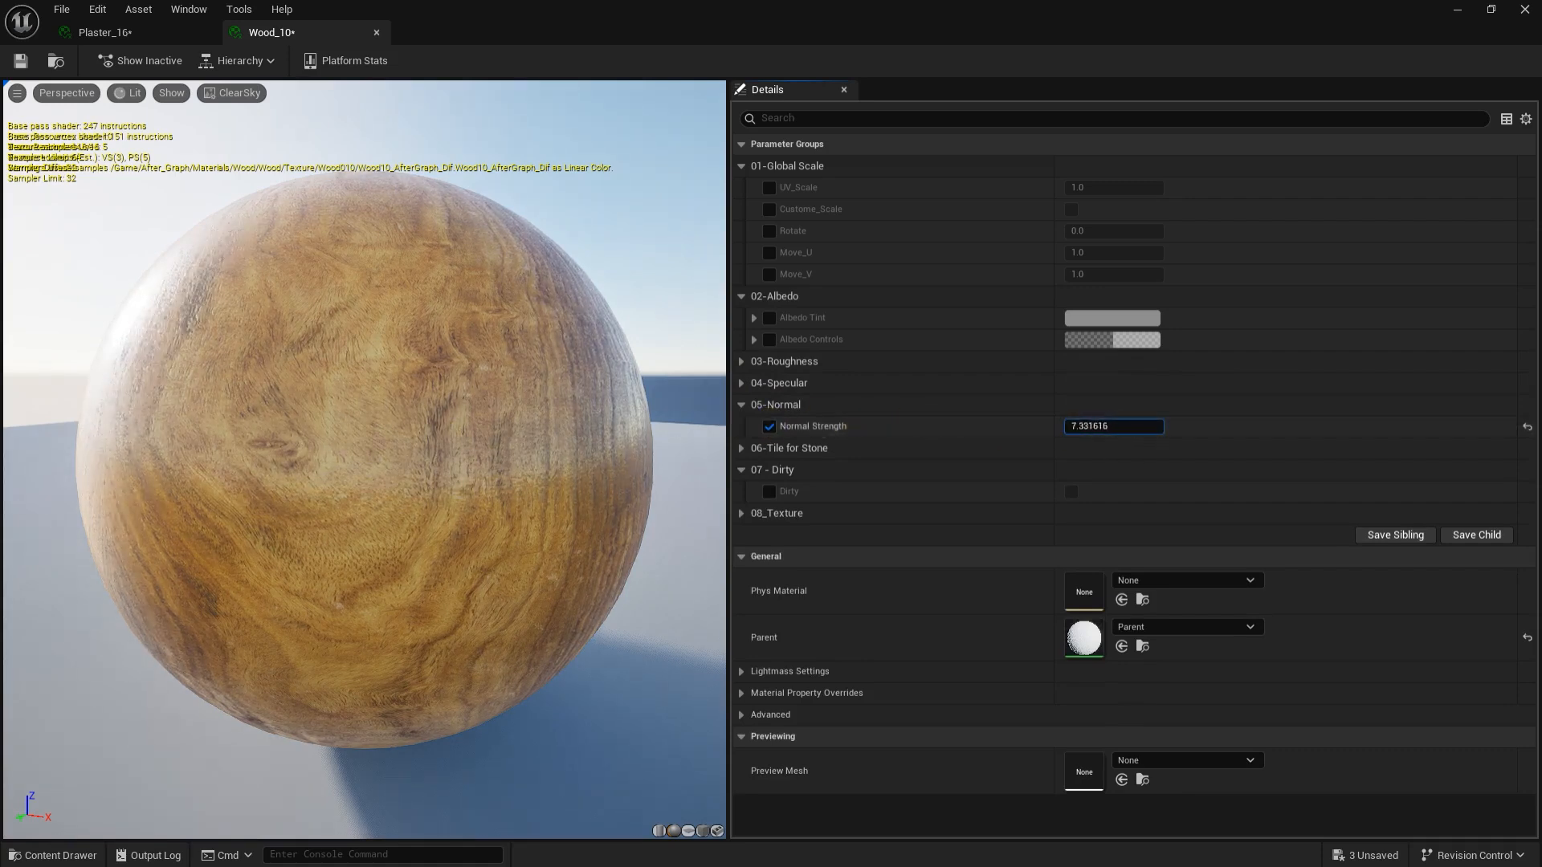
drag(235, 453, 362, 454)
mouse_move(229, 452)
right_down()
mouse_move(229, 373)
mouse_move(228, 452)
right_up()
drag(234, 447, 361, 447)
drag(1112, 429, 1165, 428)
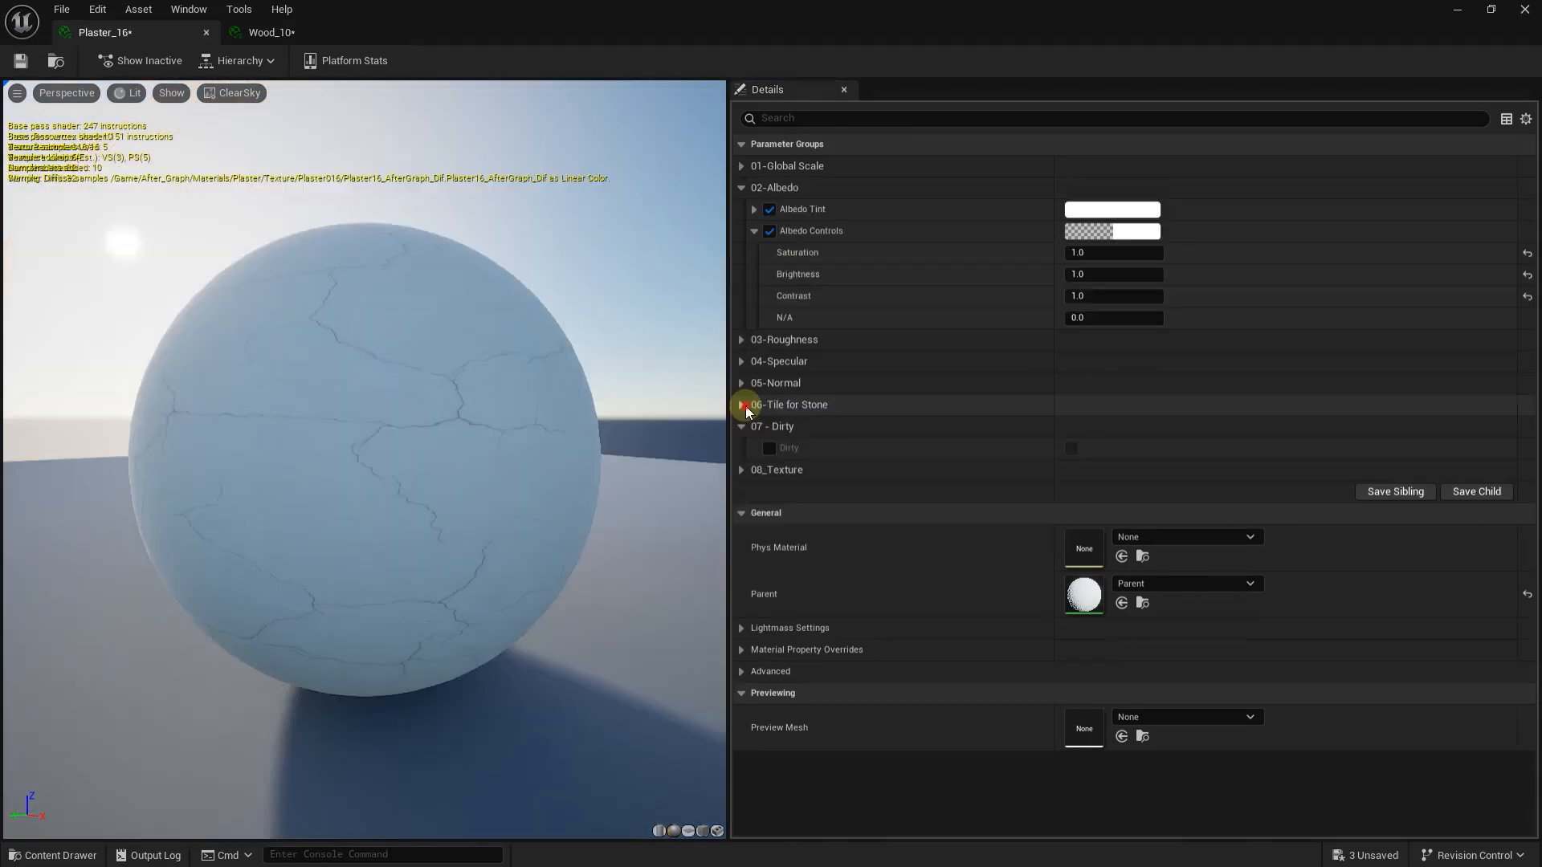
Turn on Tile for Plaster_16 and compare the joint widths, switching from Tile_6mm to Tile_4mm
click(755, 405)
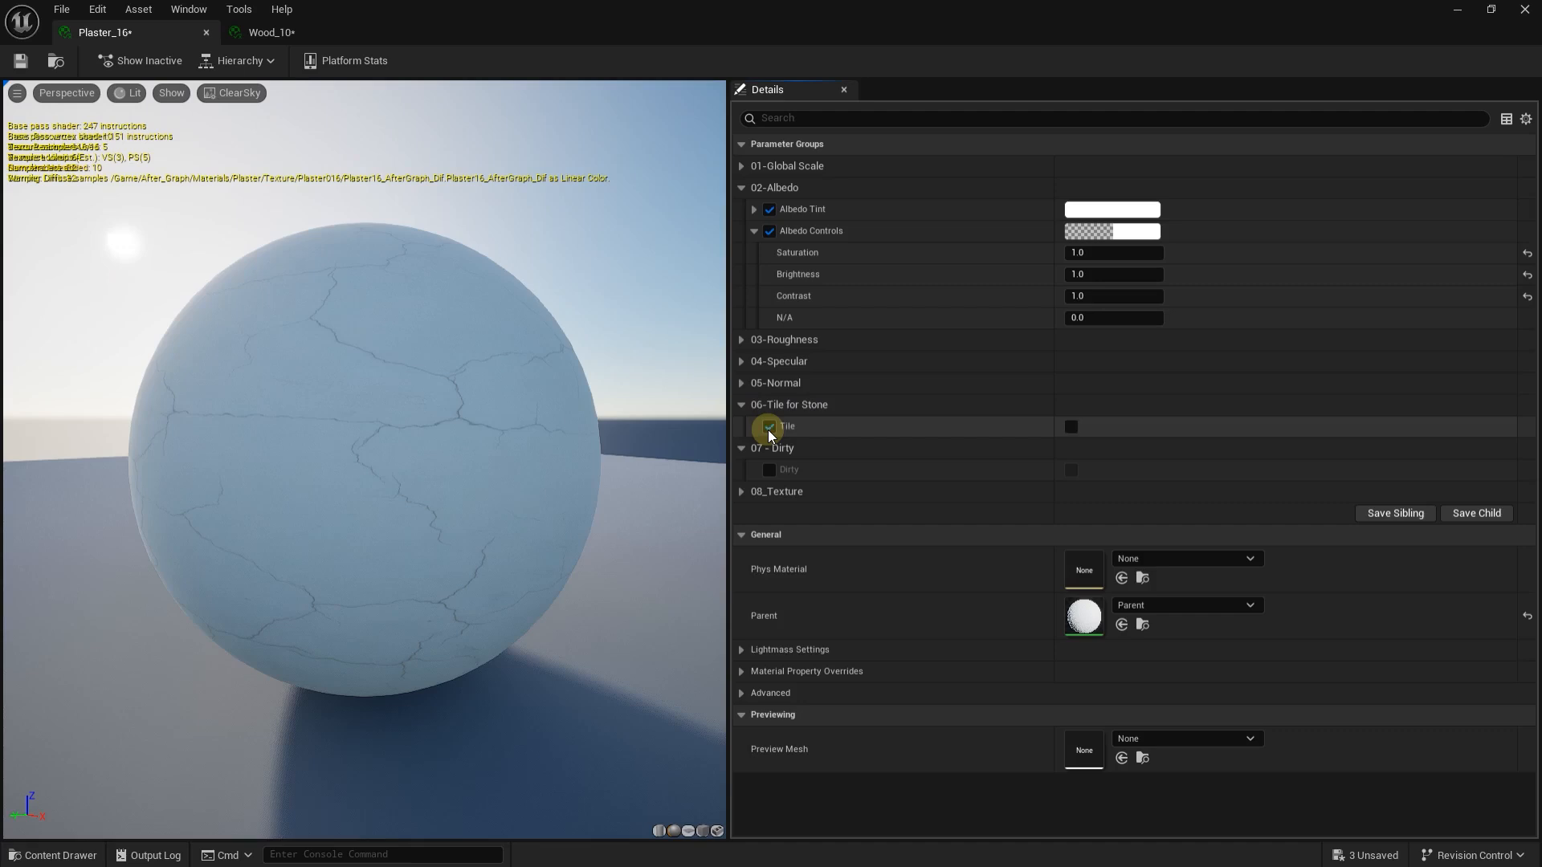
click(1071, 426)
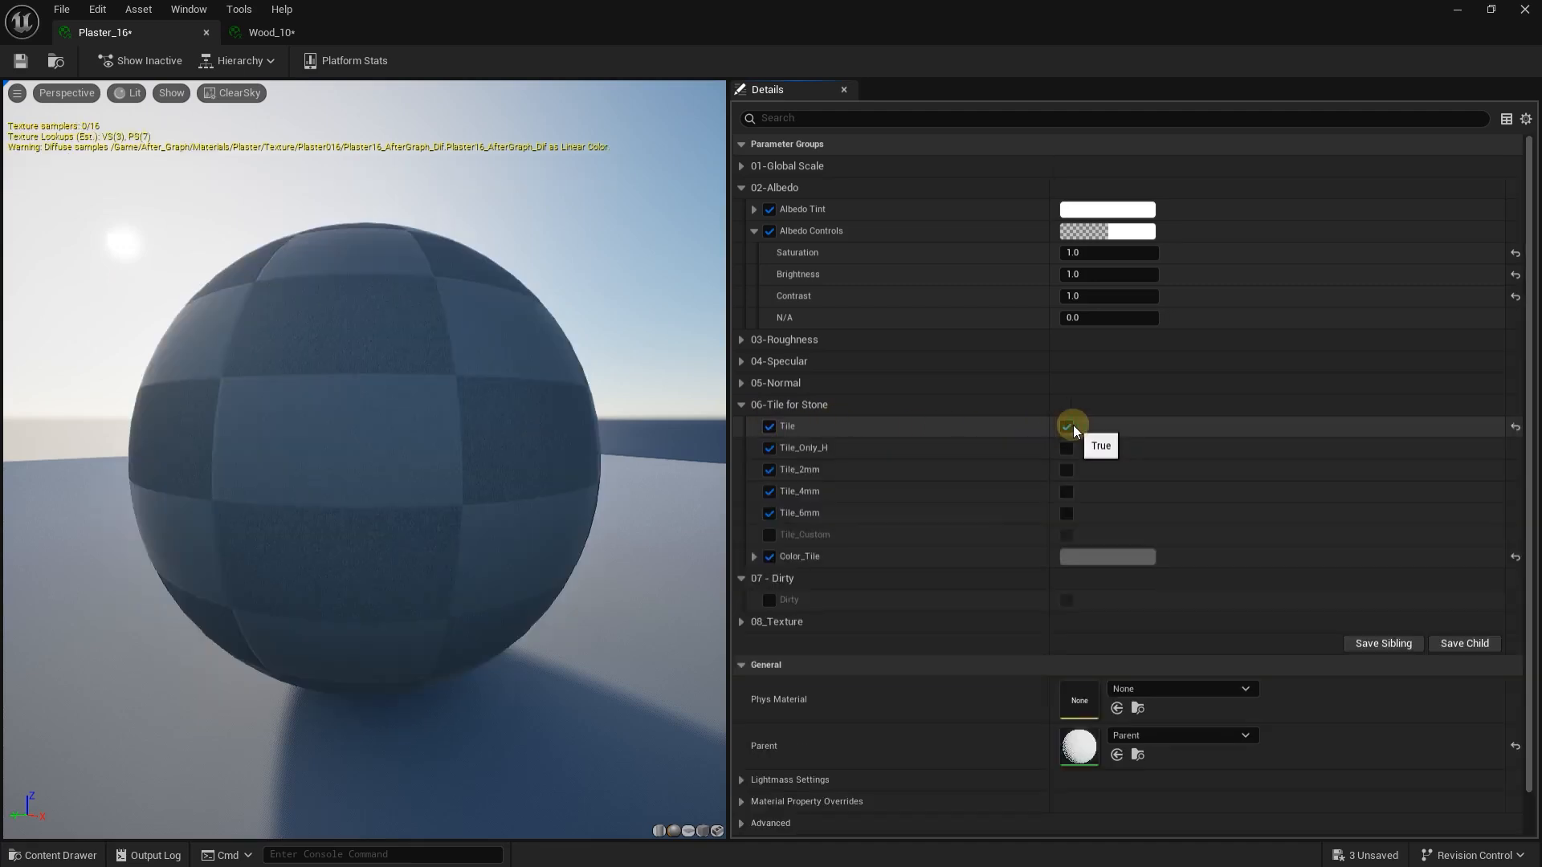
drag(425, 401, 354, 417)
click(1062, 448)
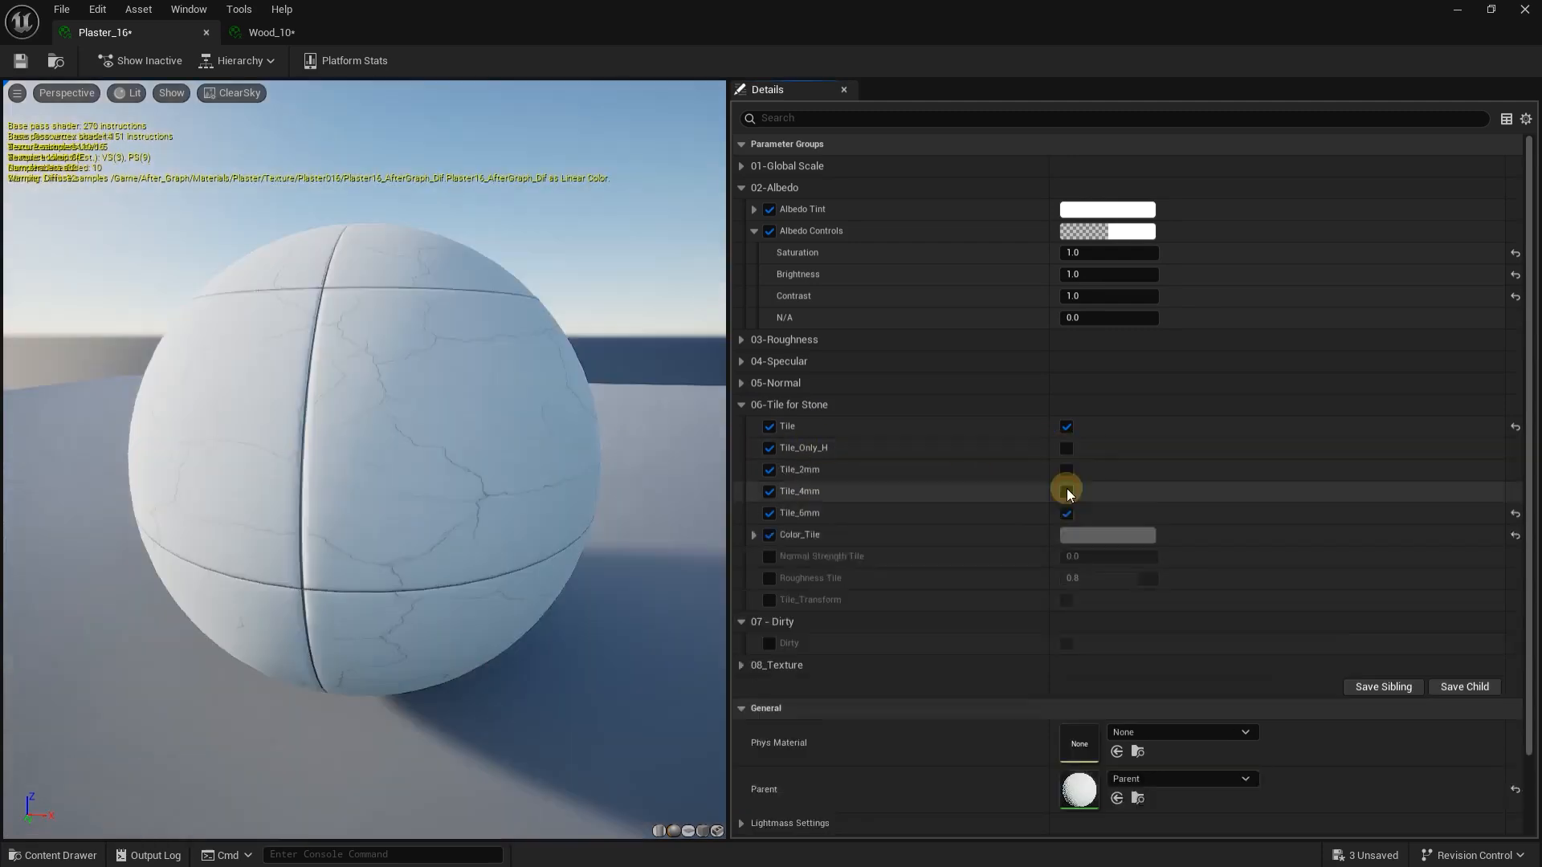
click(1066, 491)
Try a dark red Color_Tile for the joints on Plaster_16 and settle on grey
click(1119, 514)
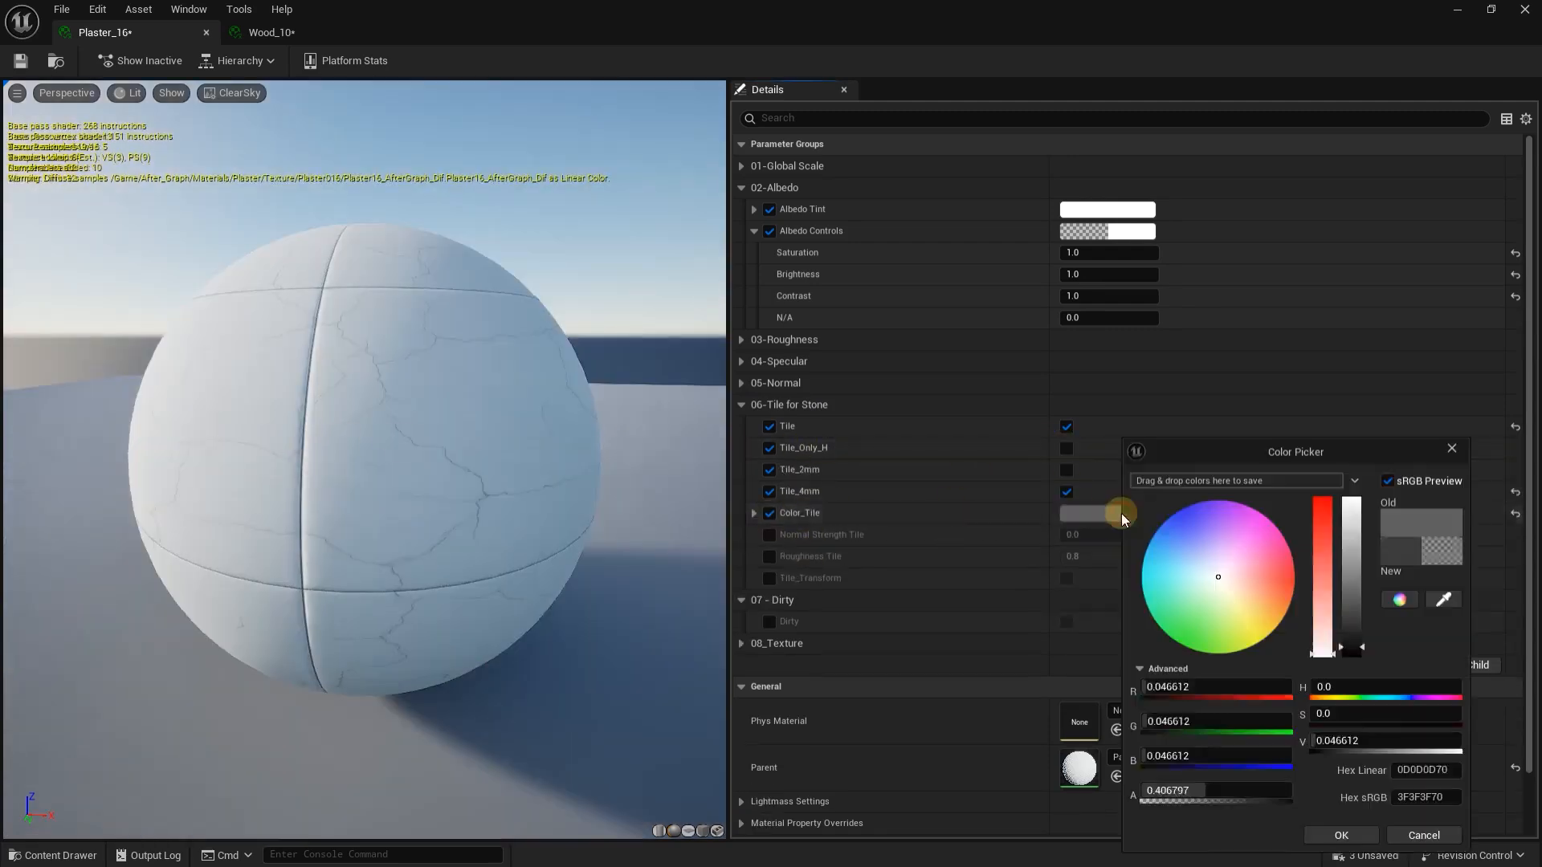
drag(1229, 450, 891, 262)
drag(996, 430, 994, 309)
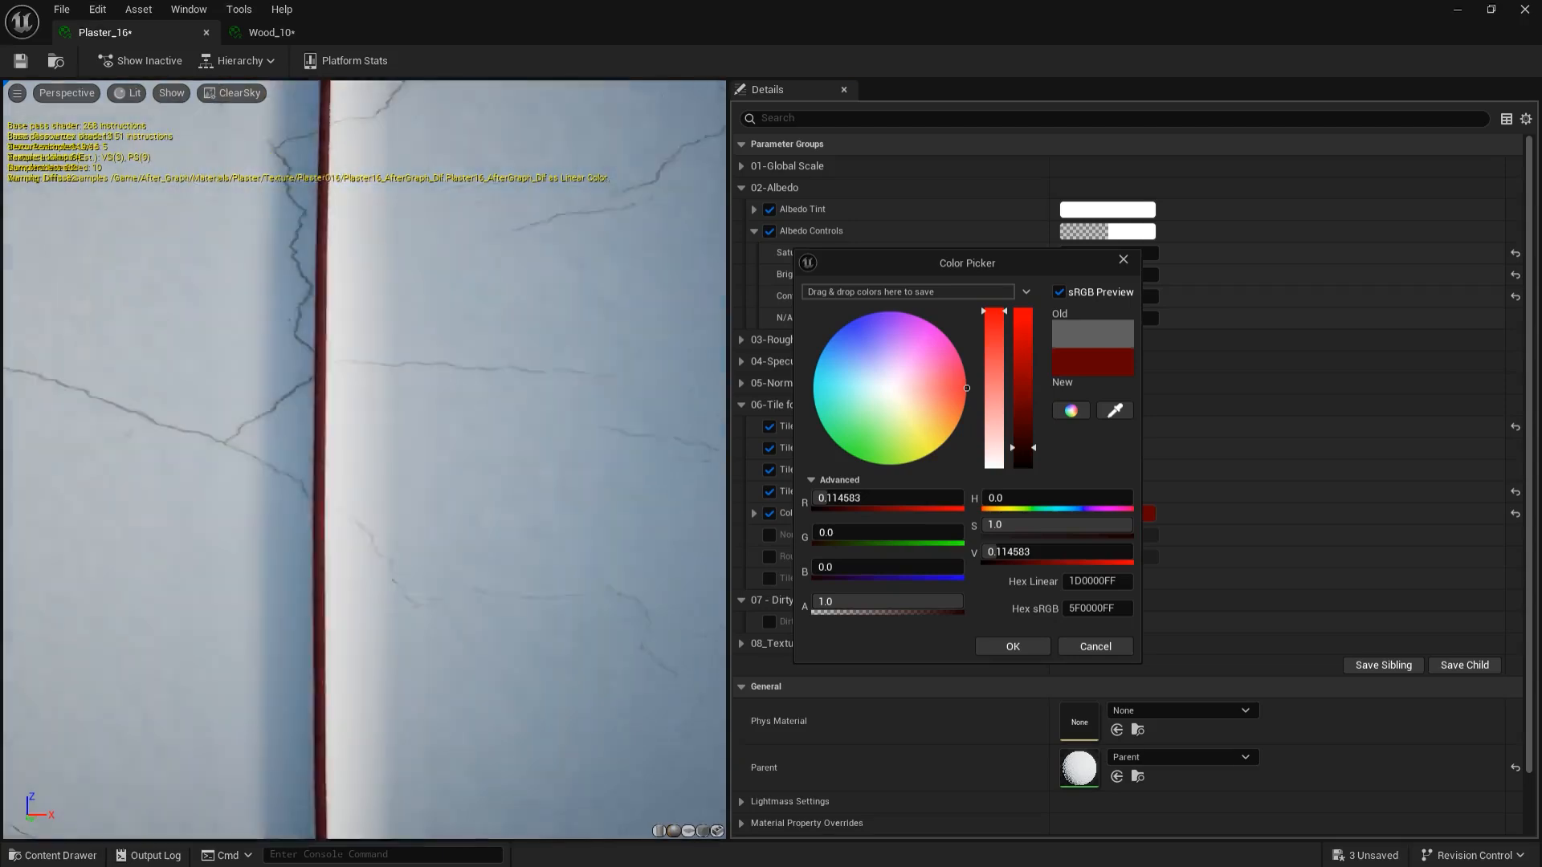
drag(967, 388, 1025, 412)
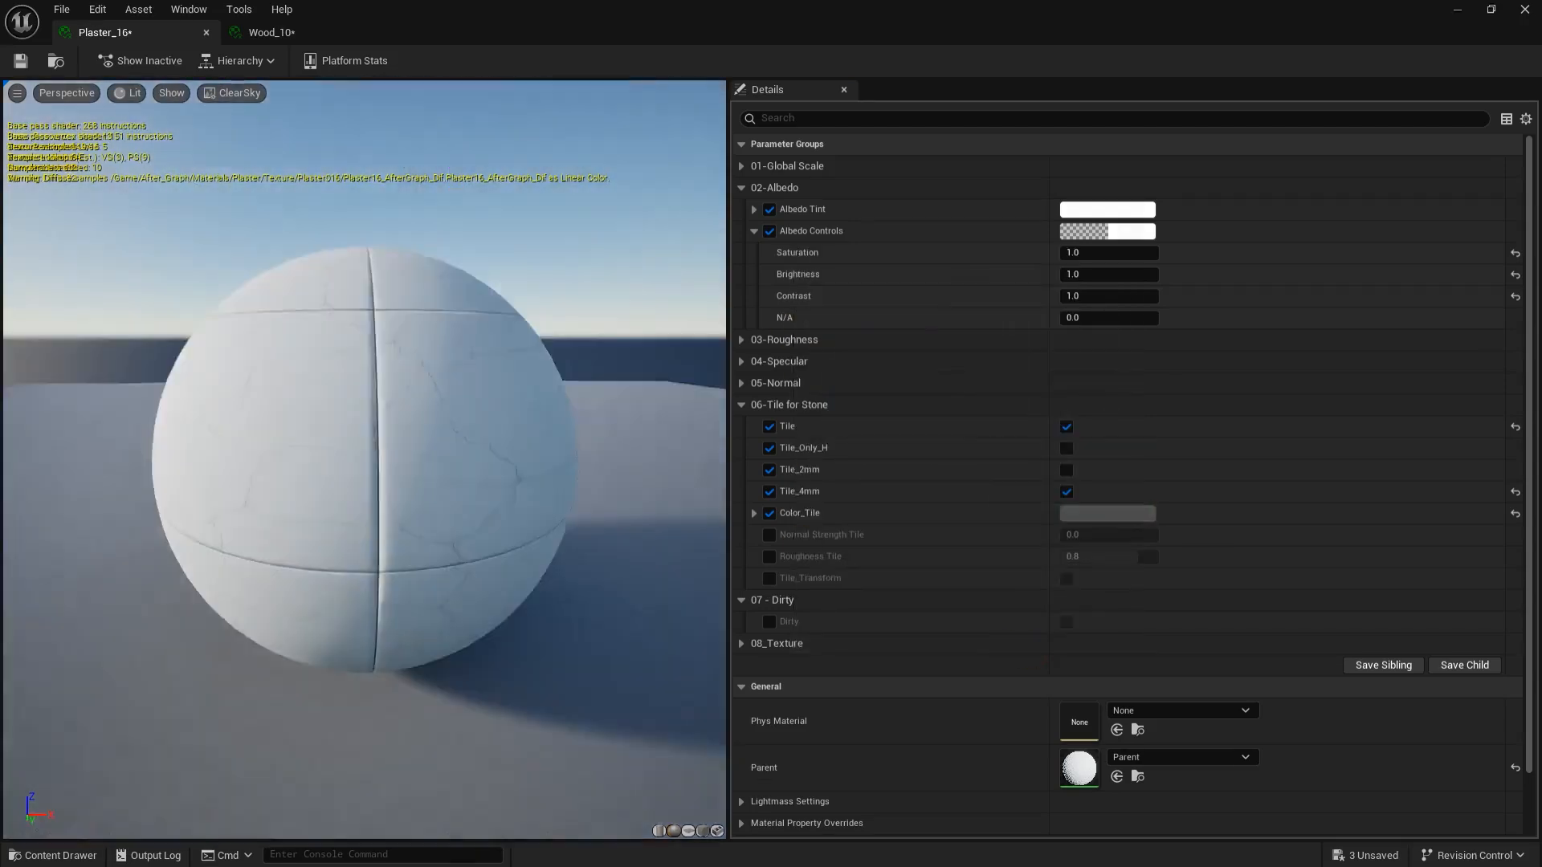
Enable the Normal Strength Tile and Roughness Tile overrides and set them to about 0.63 and 1
scroll(364, 459, up, 3)
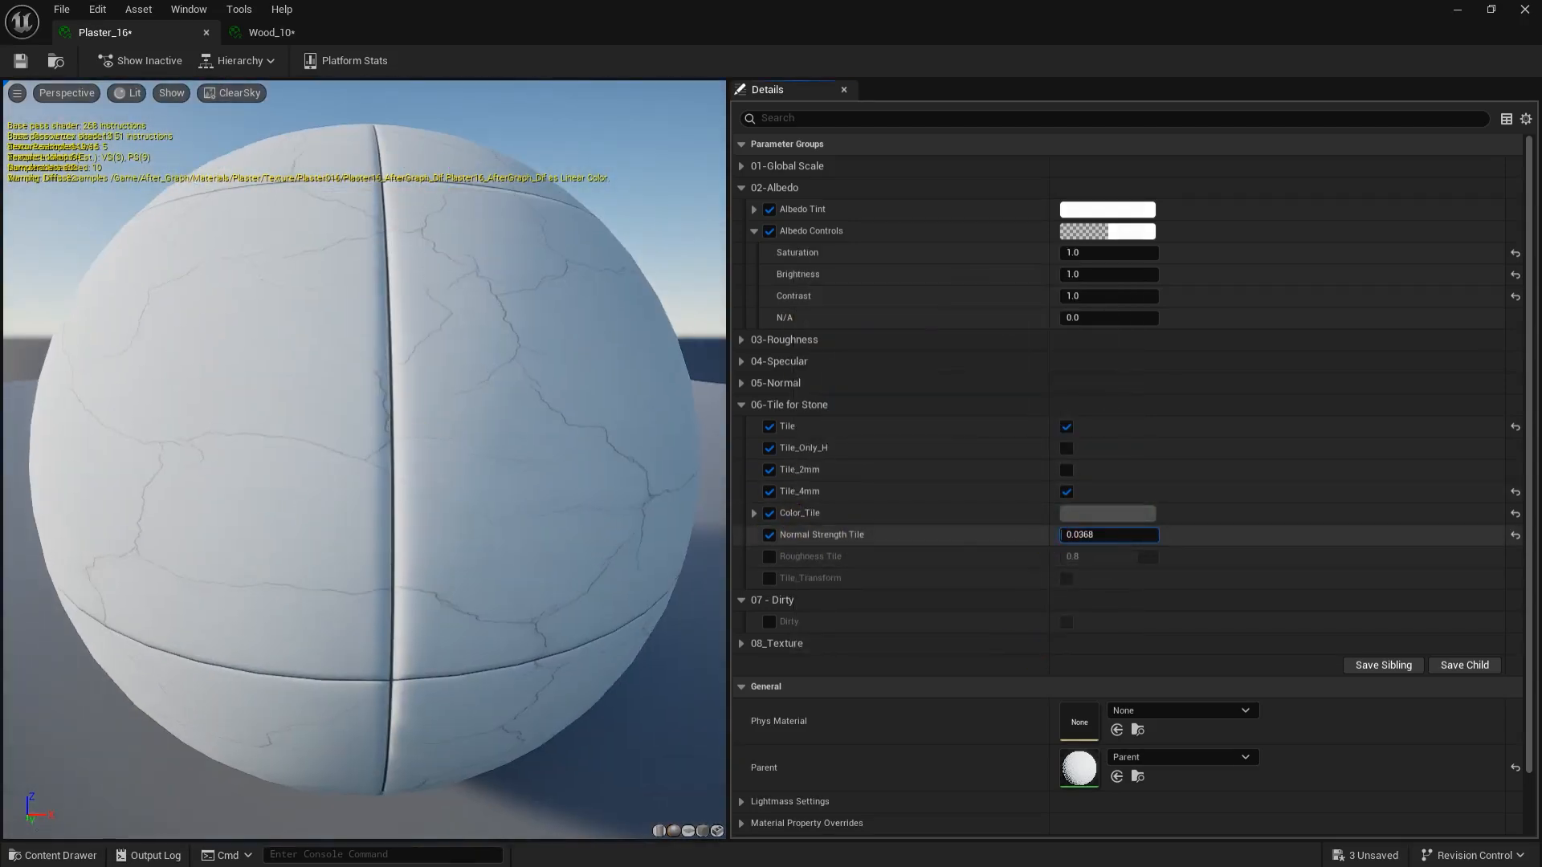
drag(1098, 535, 1155, 535)
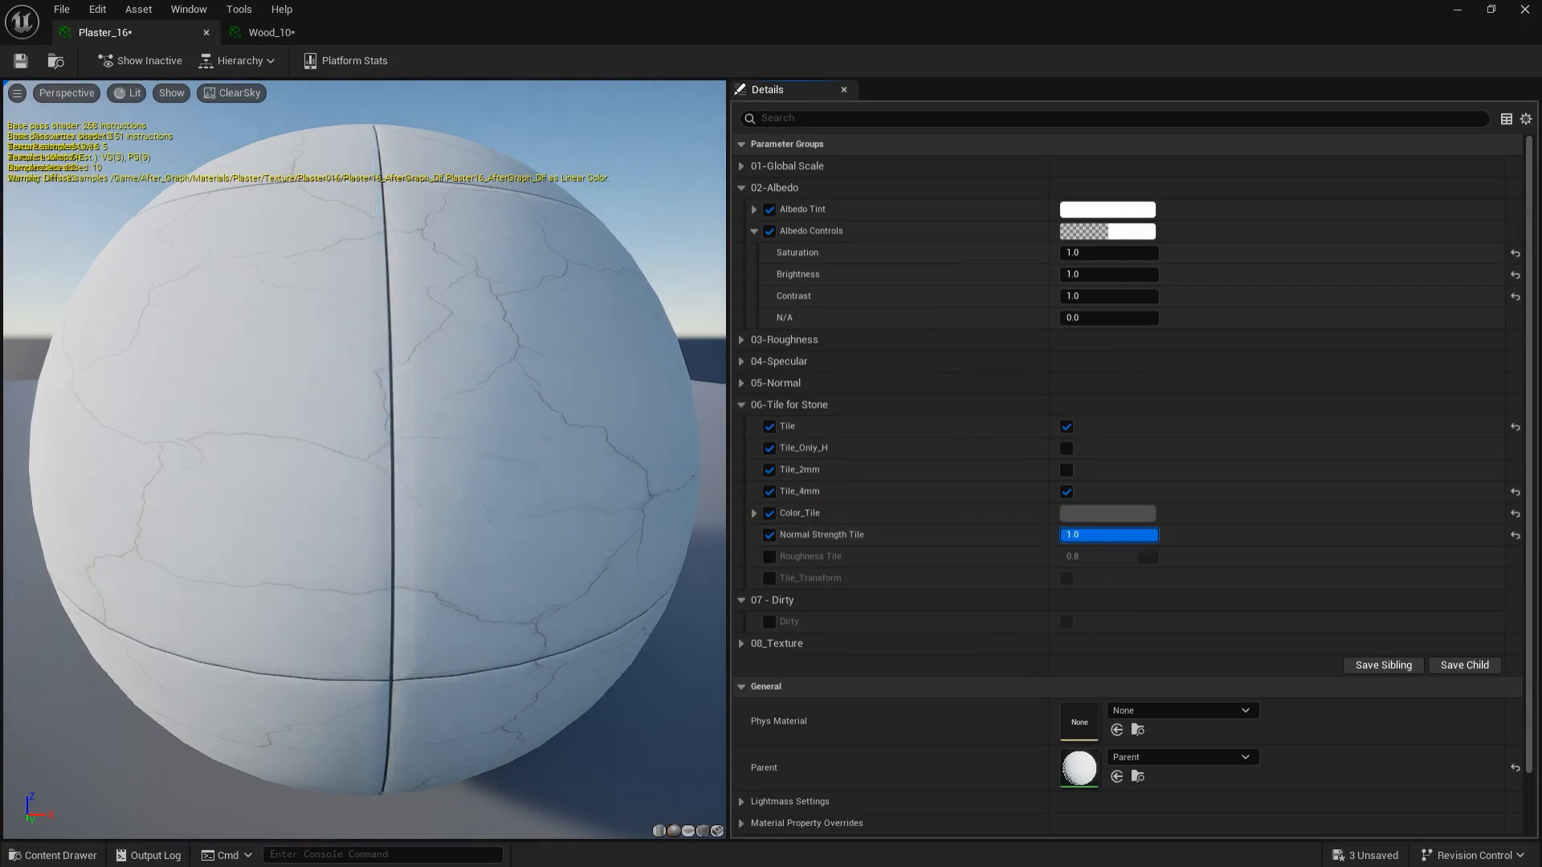
click(771, 557)
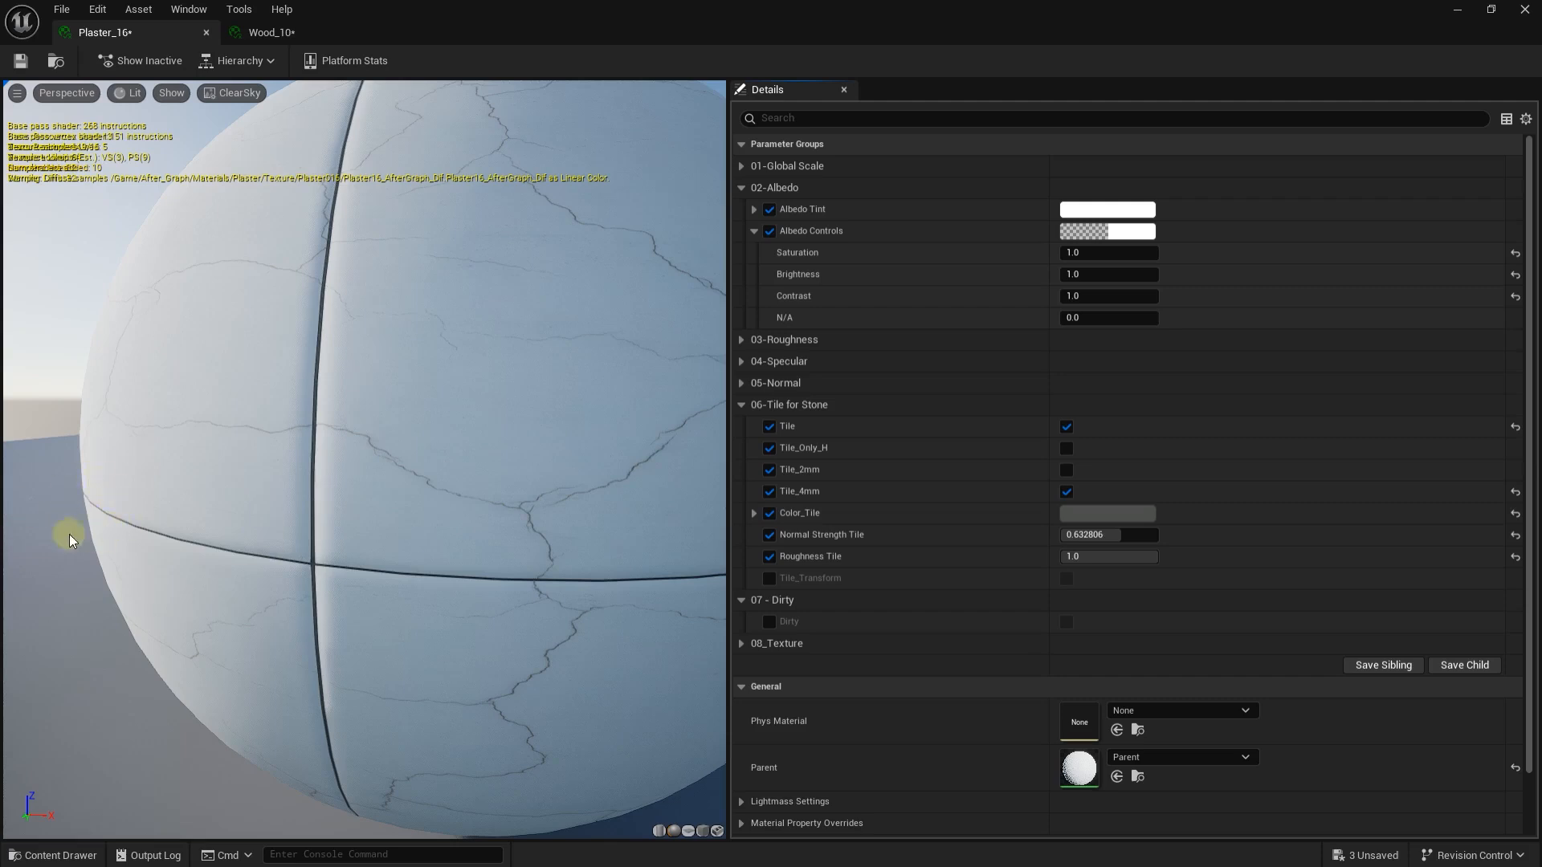
drag(1108, 557, 1159, 557)
Turn on Tile_Transform, enable the Tile_Scale_Value override and adjust the tile scale
click(769, 578)
click(1066, 580)
click(770, 600)
drag(513, 481, 562, 482)
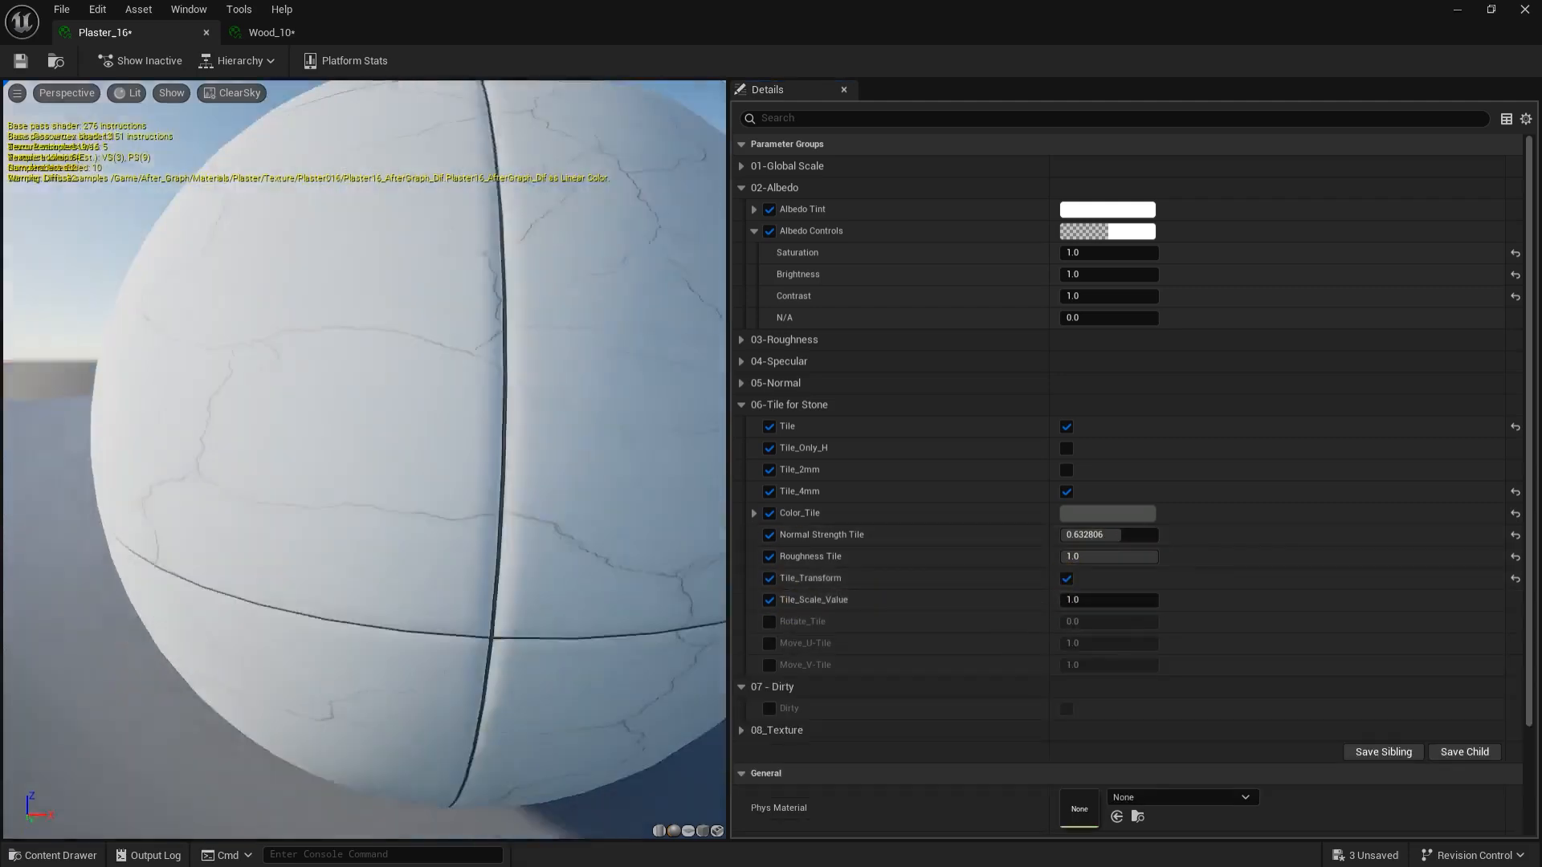
right_drag(562, 481, 562, 417)
drag(1108, 600, 1110, 666)
Try a Rotate_Tile value of 90, return it to 0, and enable the Move_U-Tile and Move_V-Tile overrides
click(770, 621)
click(1082, 623)
text(90)
key(Return)
text(0)
key(Return)
click(769, 643)
click(770, 665)
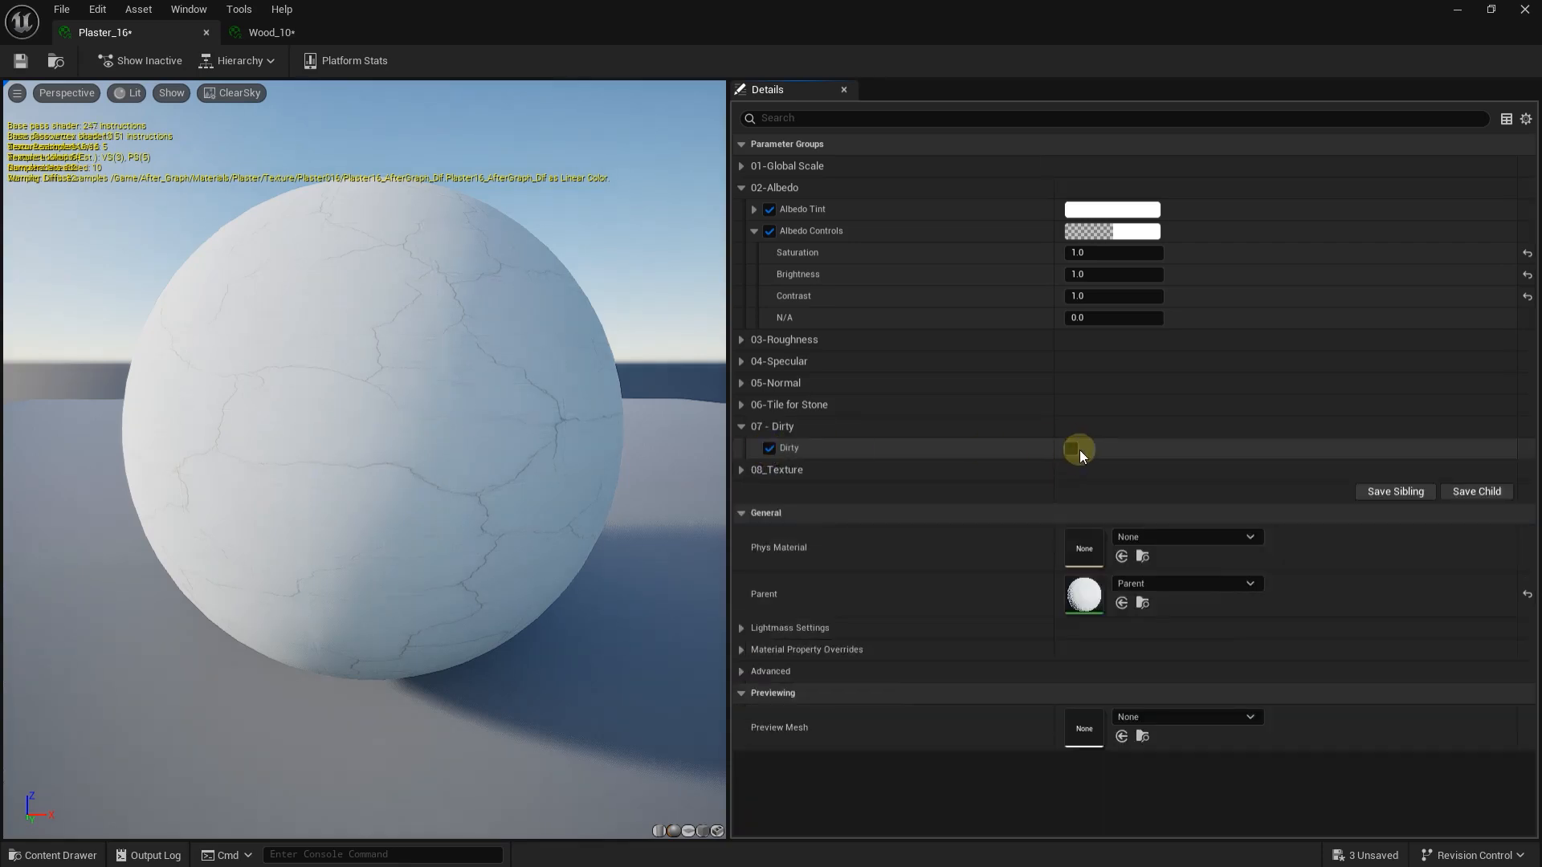
Turn on Dirty for Plaster_16 and enable the overrides for Dirt 01 through Dirt 05
click(1068, 448)
drag(1049, 428, 936, 444)
click(769, 470)
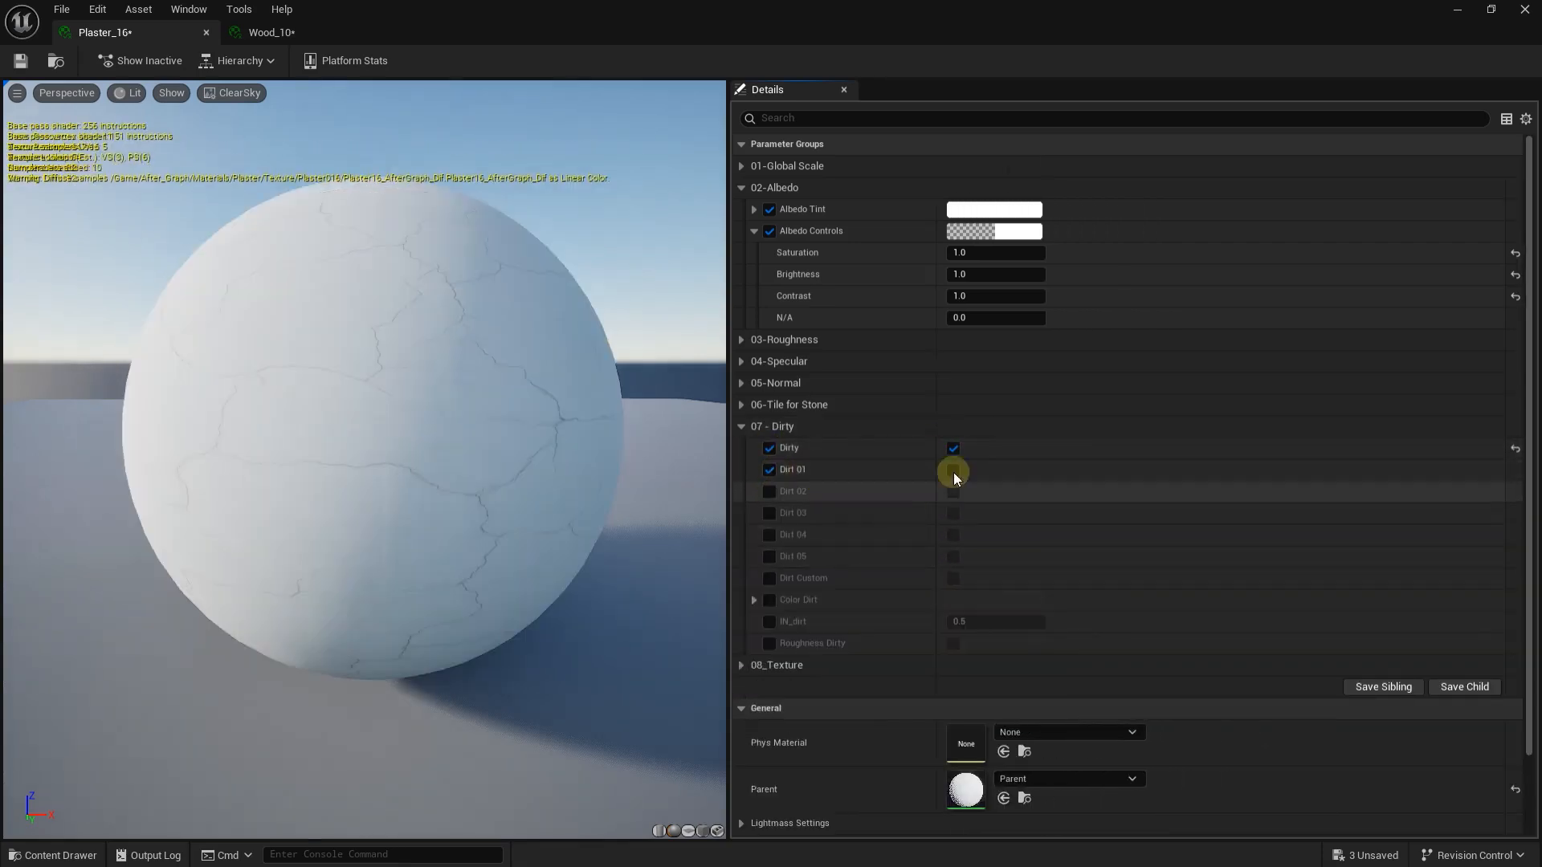
click(769, 492)
click(769, 513)
click(769, 535)
click(769, 557)
Preview the dirt patterns Dirt 01 to Dirt 05 one at a time on Plaster_16, switching each off again
click(951, 470)
click(950, 470)
click(954, 493)
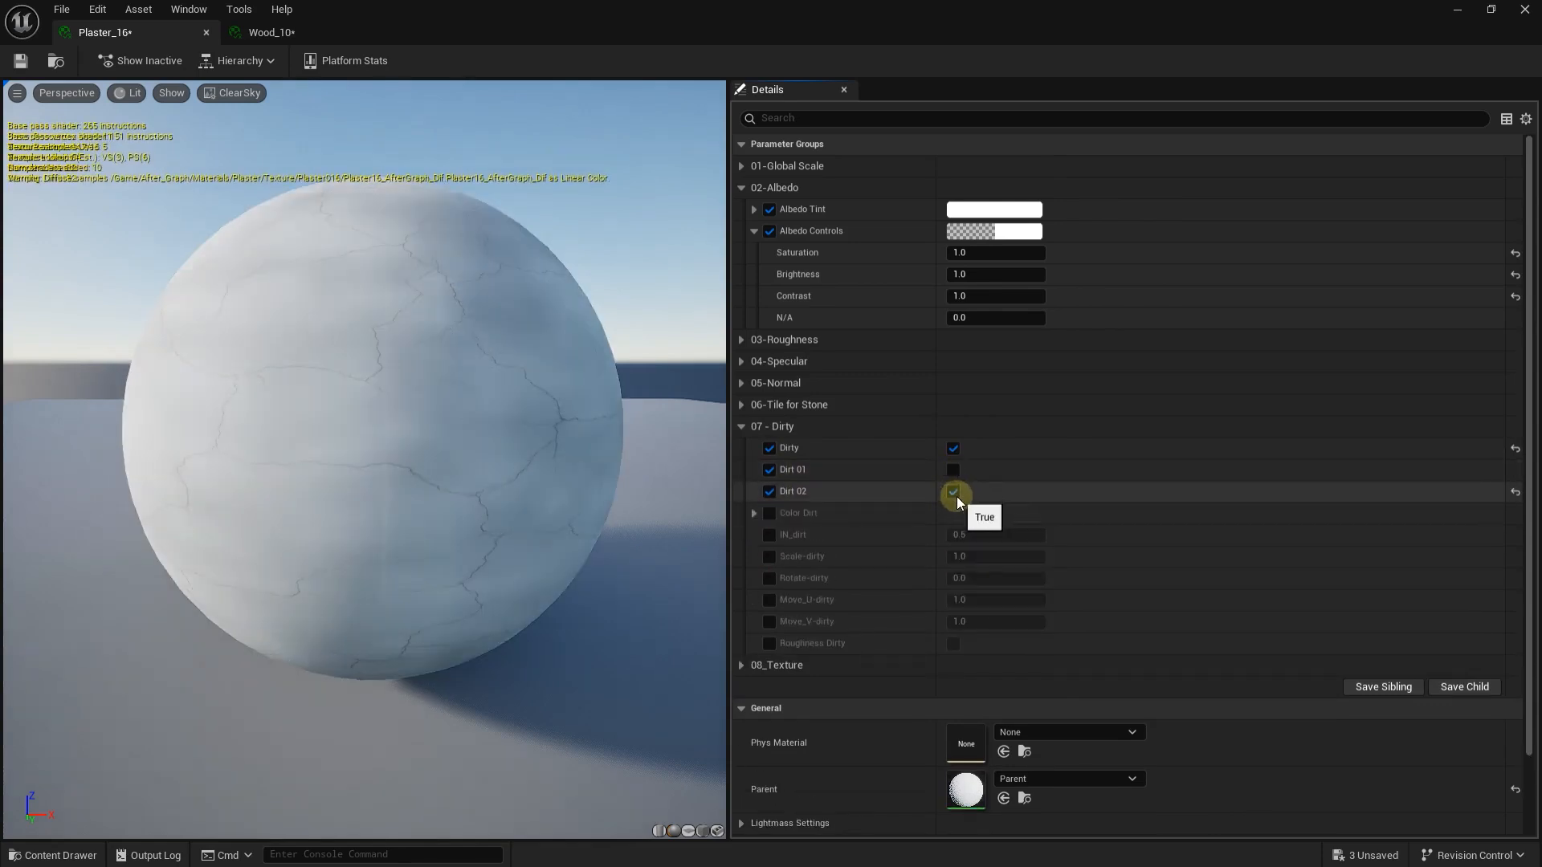
click(954, 492)
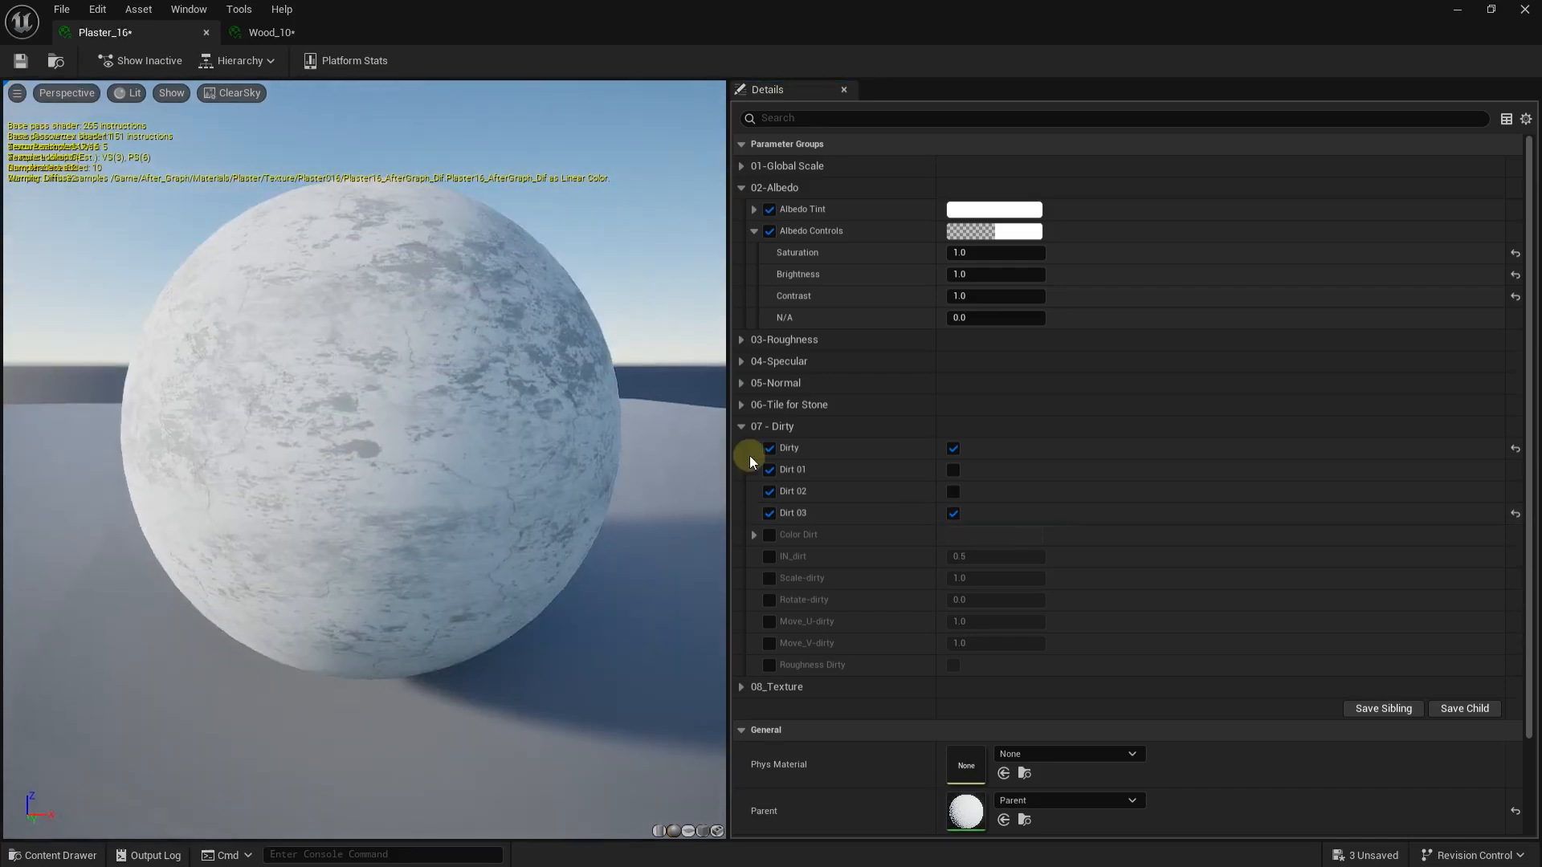
click(954, 493)
drag(514, 450, 554, 473)
click(954, 492)
click(954, 535)
click(954, 535)
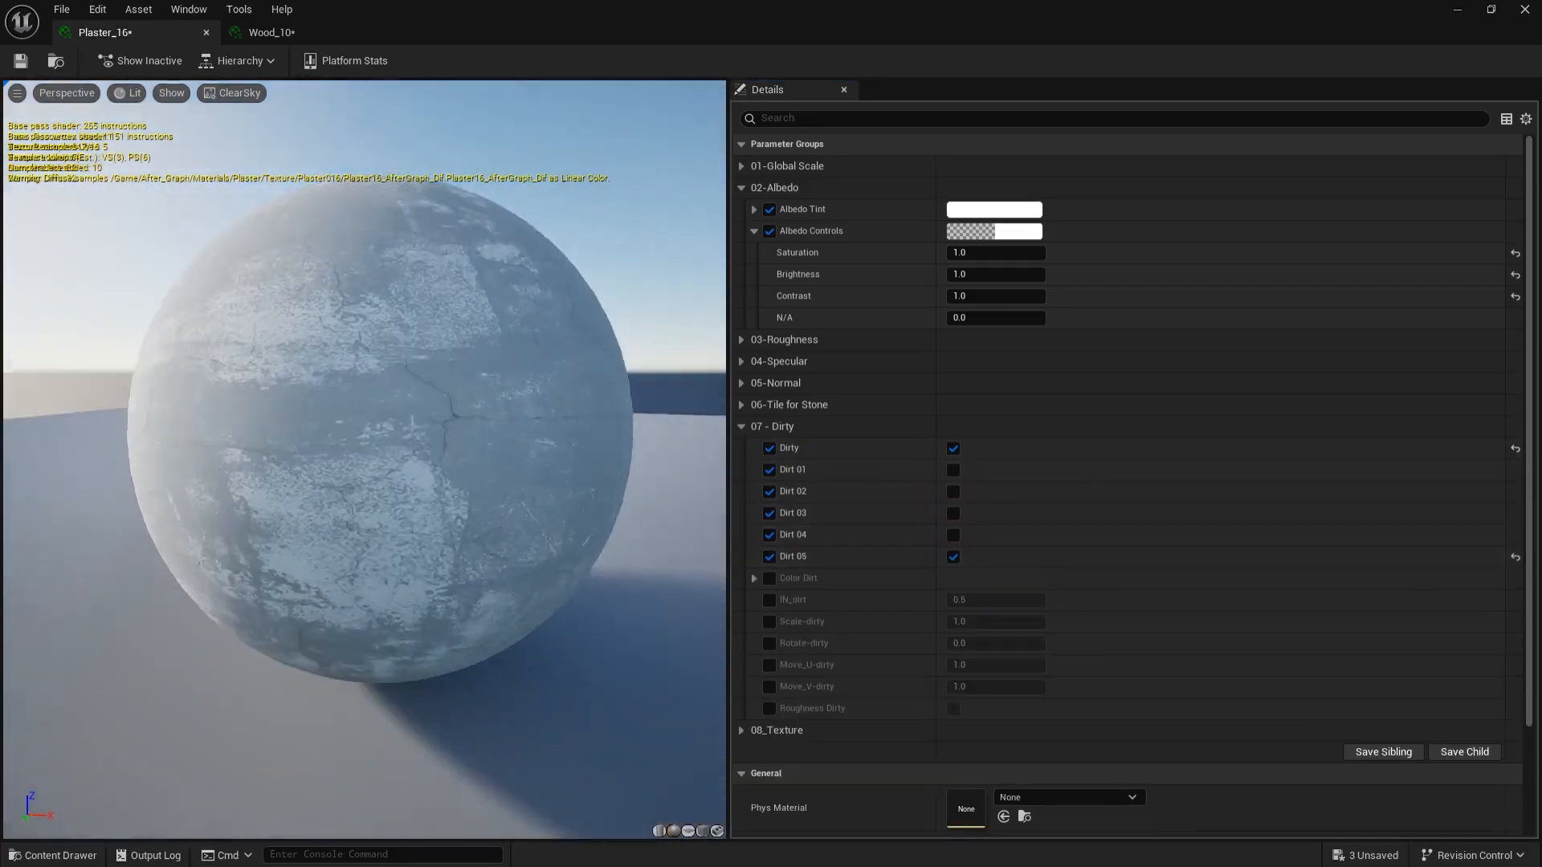
click(950, 556)
click(952, 557)
Turn on Dirt Custom, switch to AfterBox and browse the dirt maps in its Texture/Dirt category
click(770, 578)
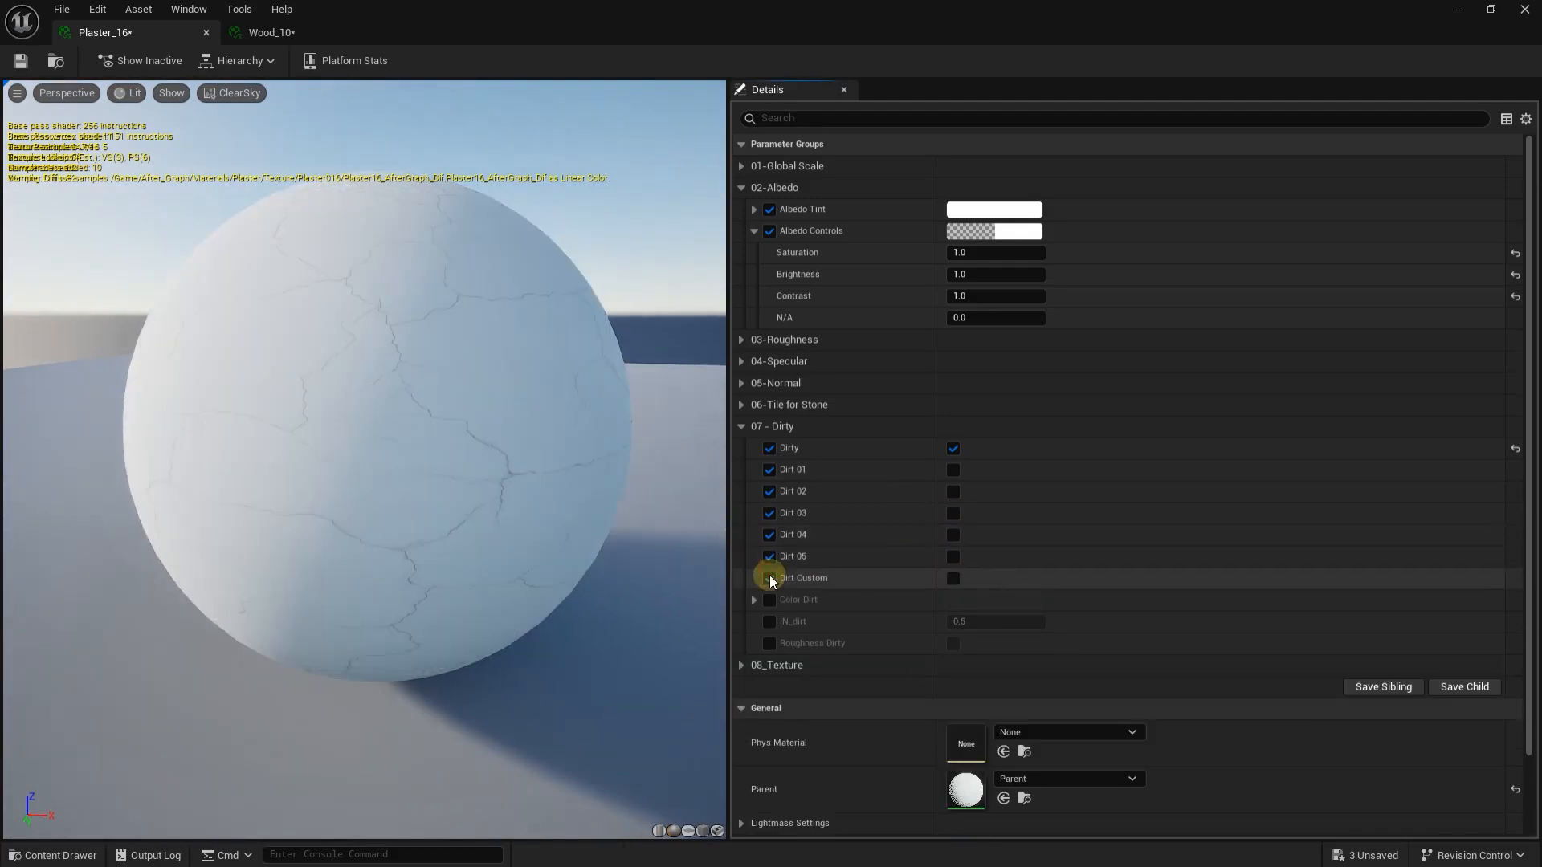
click(953, 578)
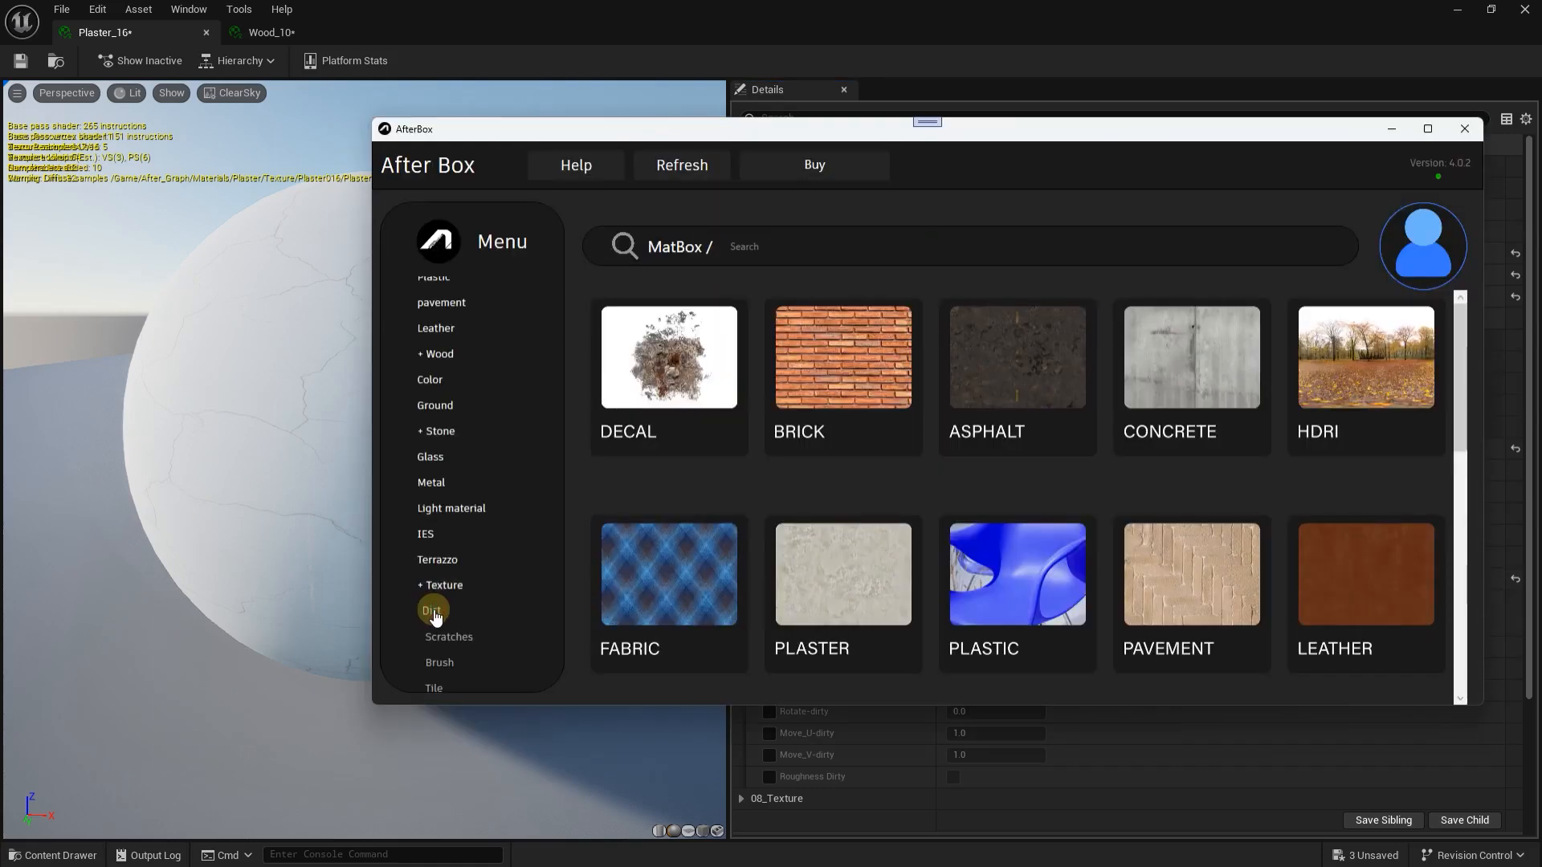
click(432, 612)
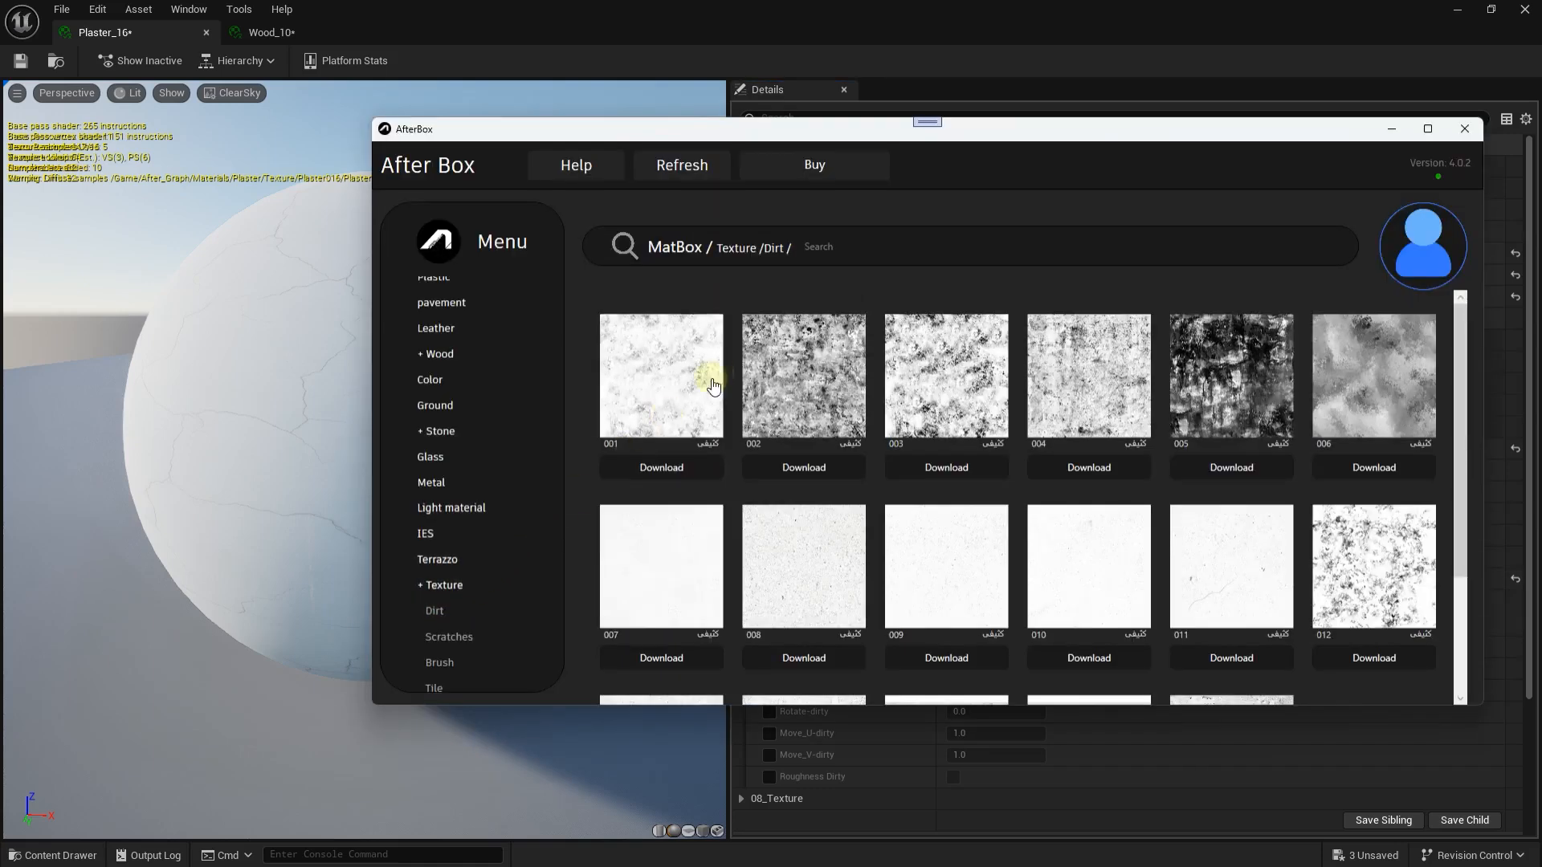
drag(1077, 131, 869, 163)
scroll(778, 619, down, 1)
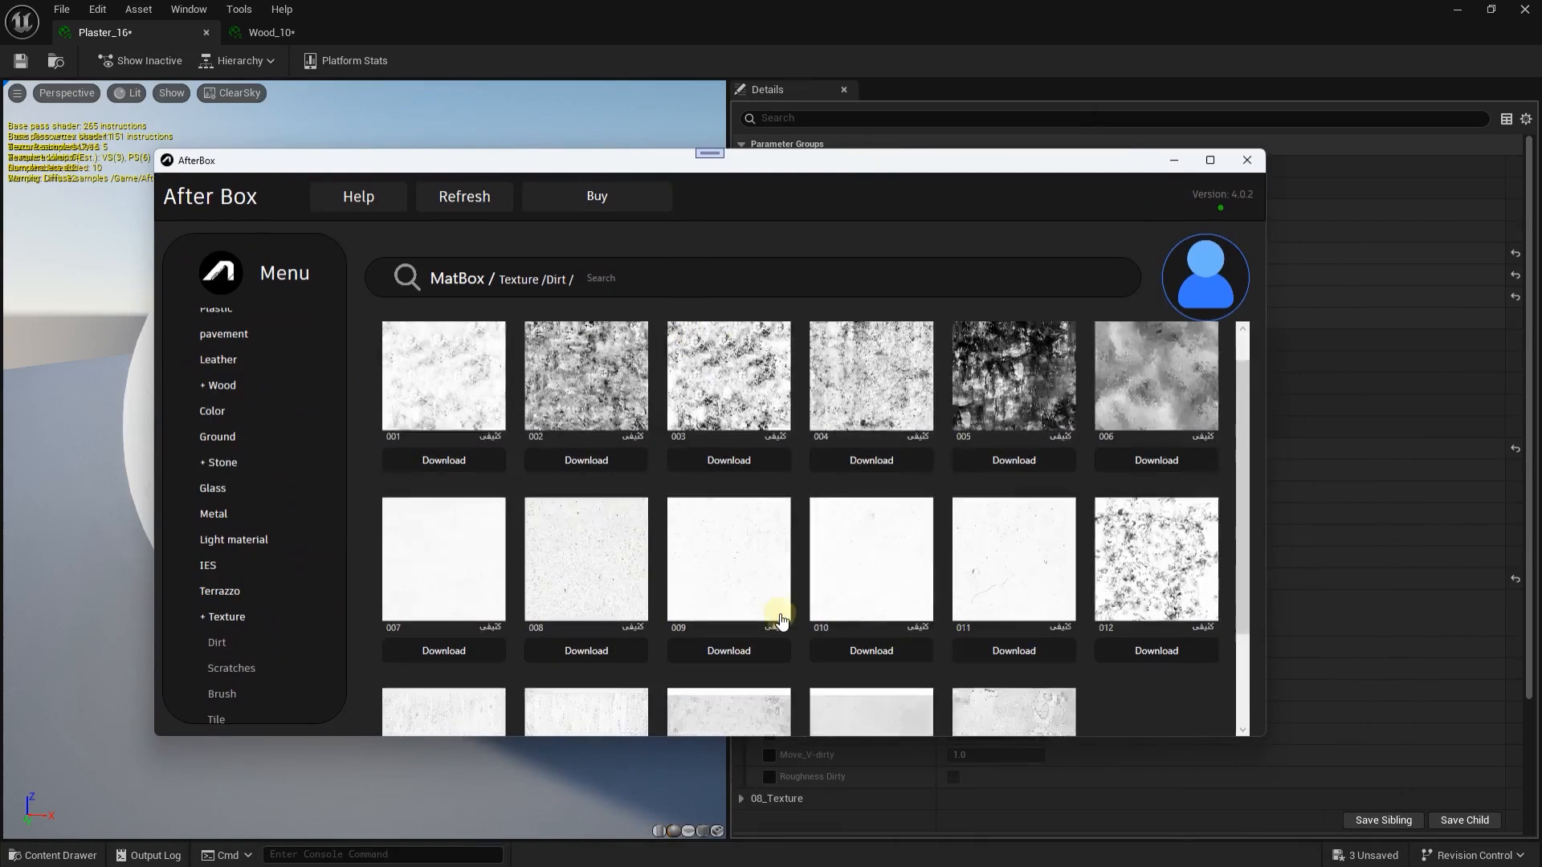
Turn on Dirt 01 for Plaster_16, enable the Color Dirt override and make the dirt orange-red
click(952, 470)
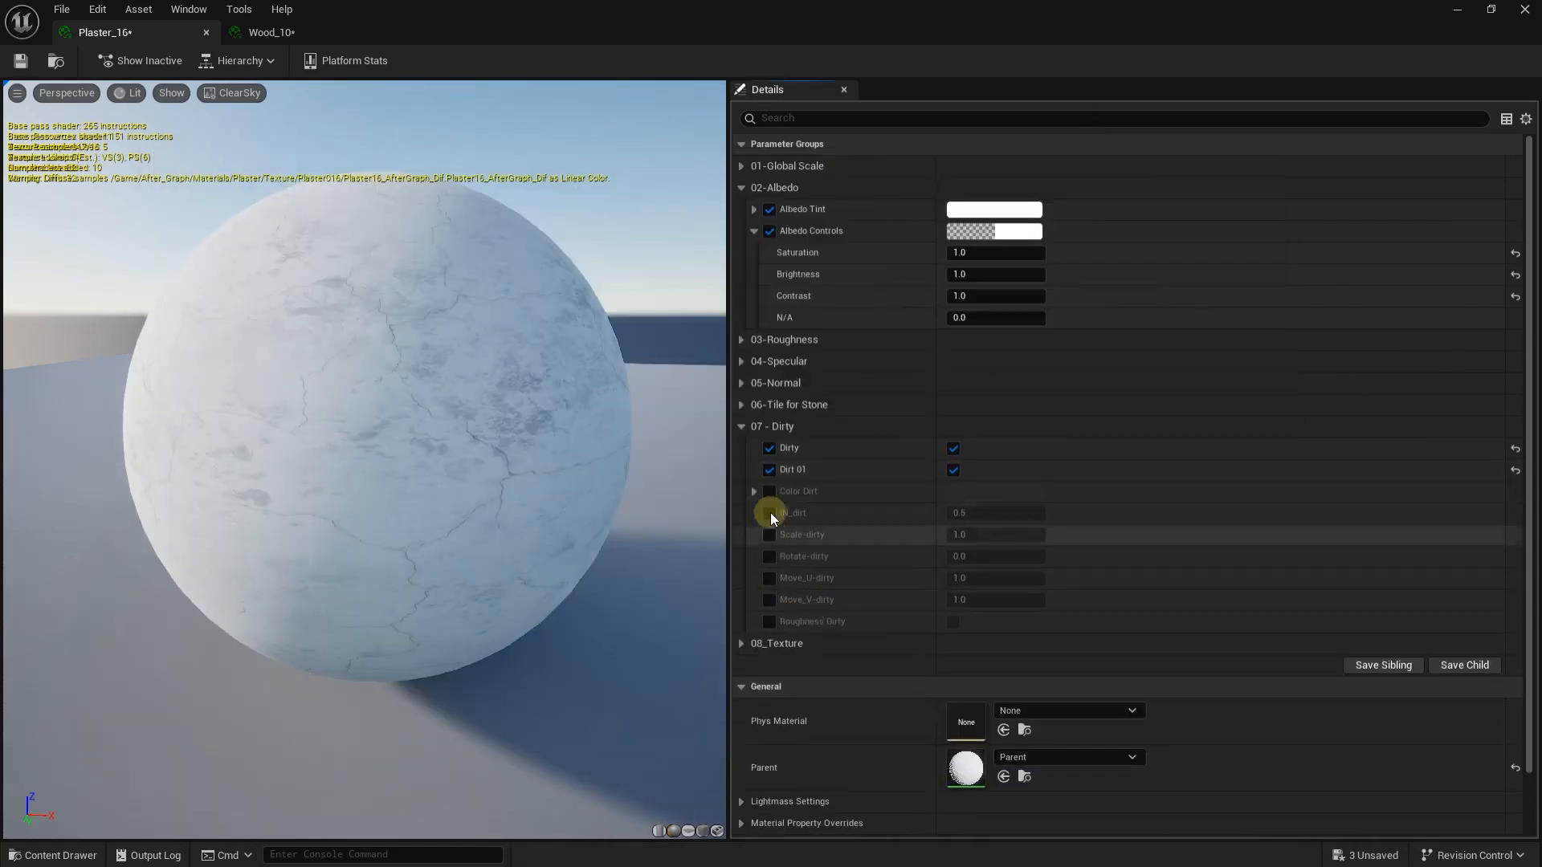
click(768, 492)
click(971, 490)
drag(1206, 603, 1191, 675)
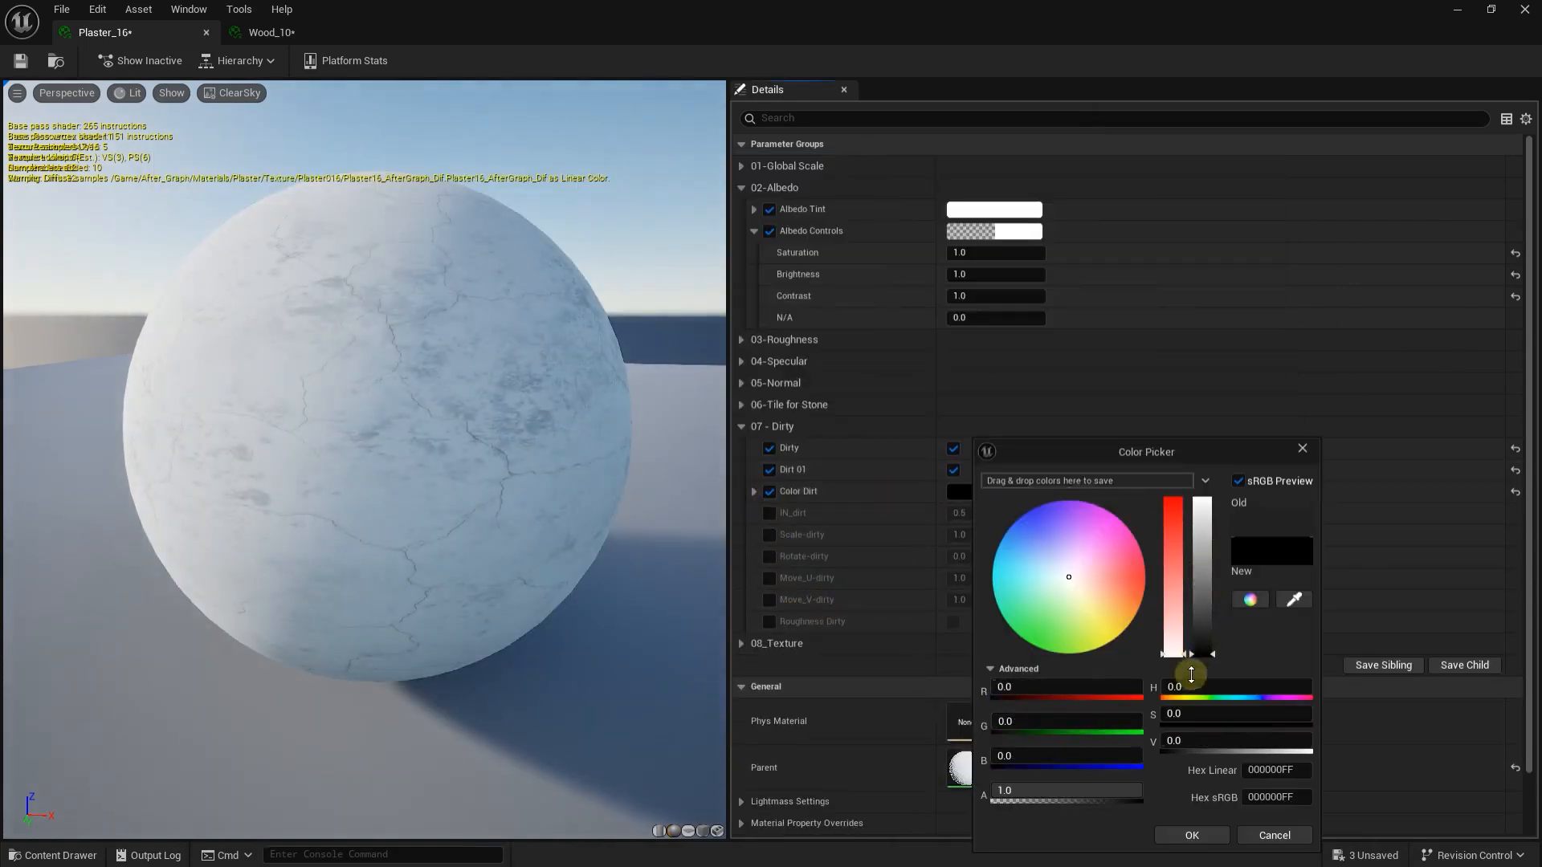
click(1202, 501)
drag(1099, 541, 1145, 580)
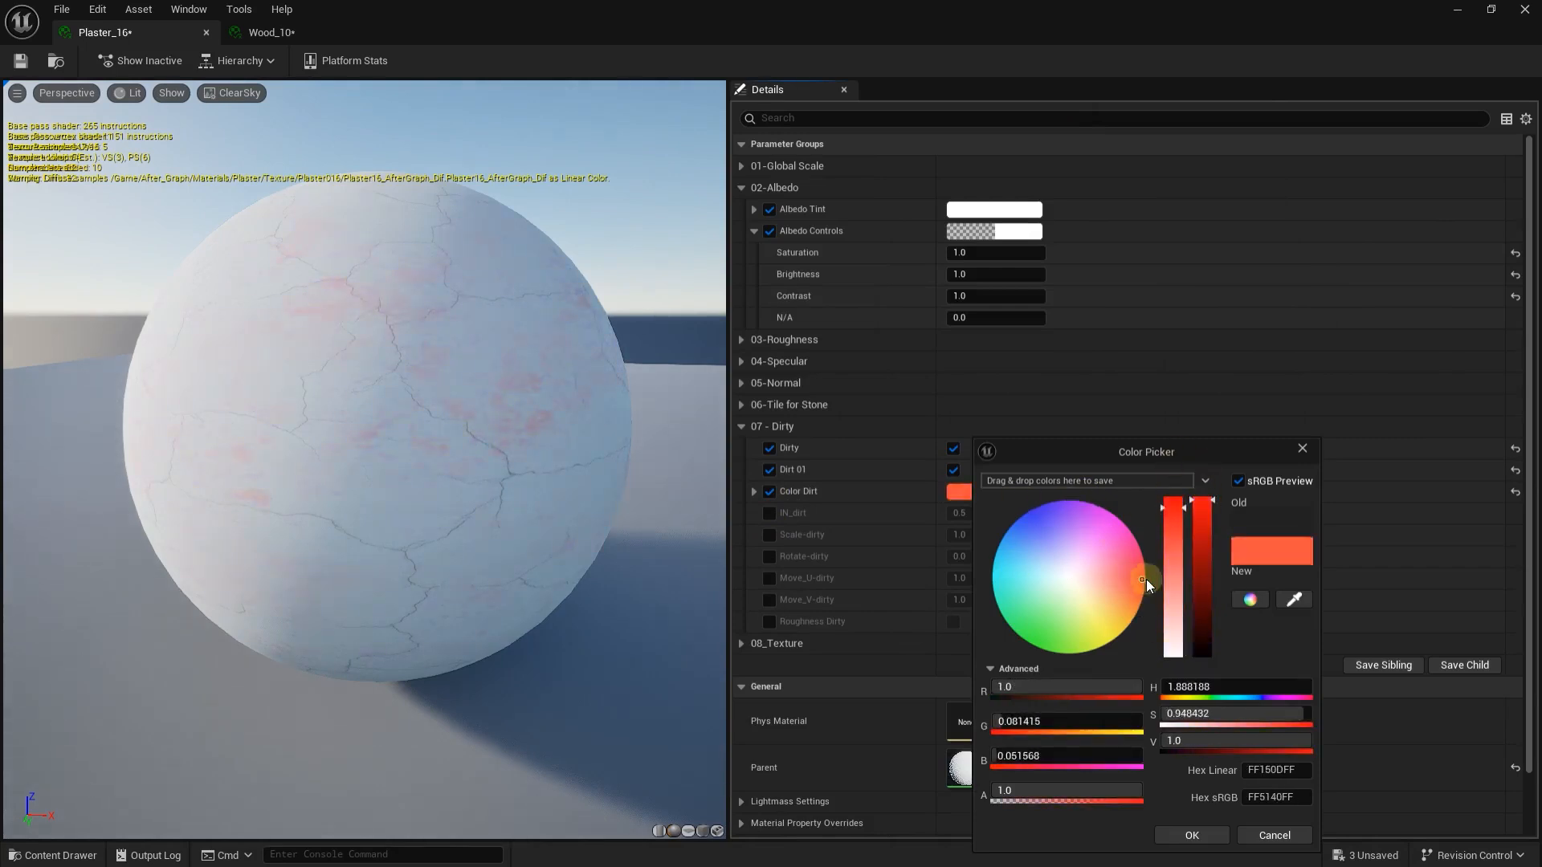
click(1204, 842)
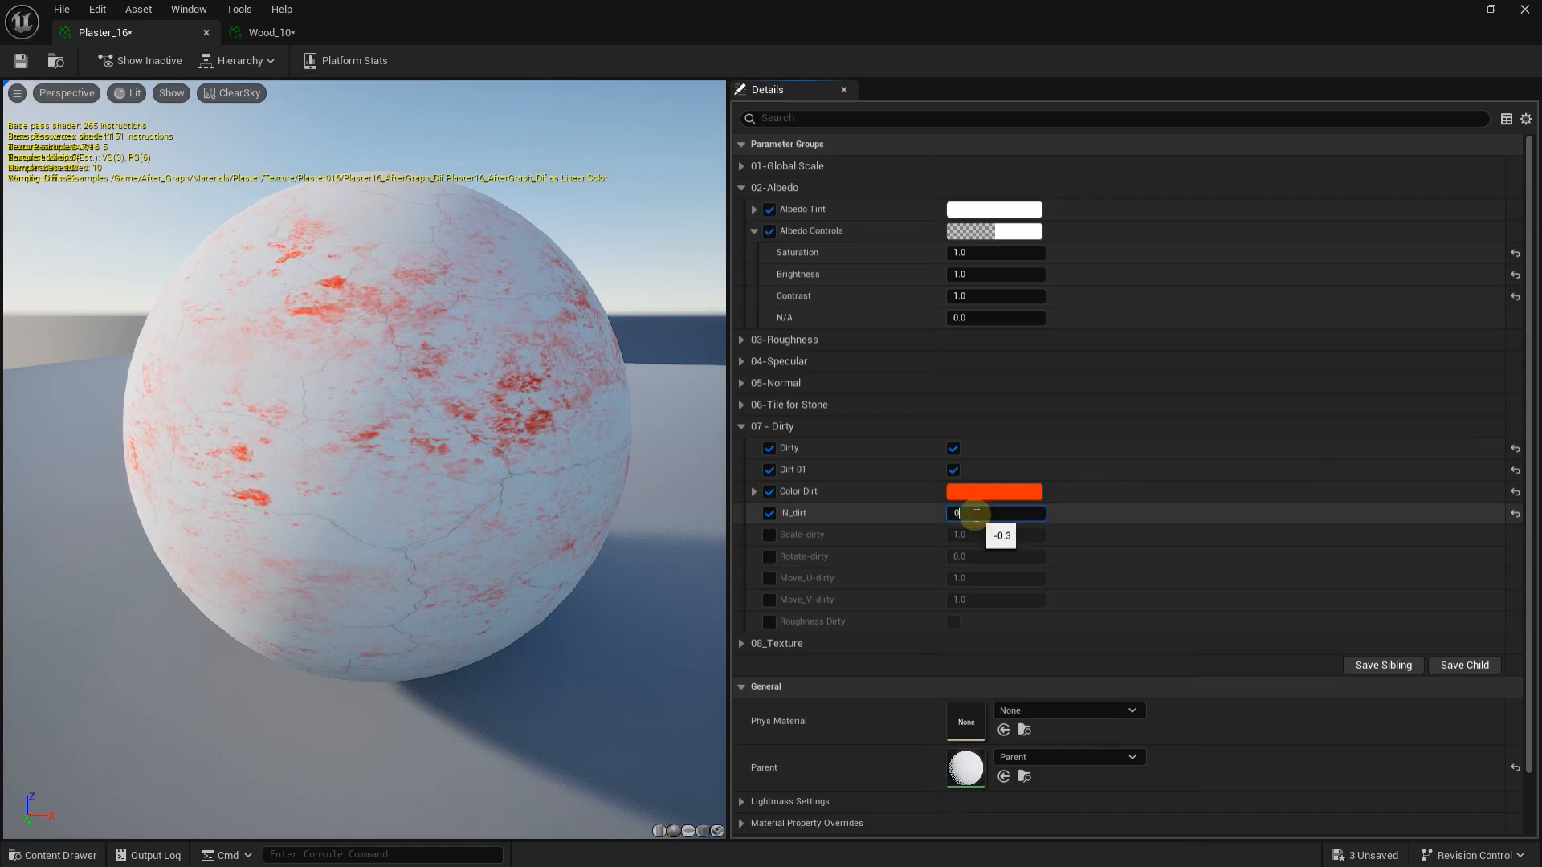
Try different IN_dirt values, including 1, to compare the dirt's intensity, and set it to 0
text(1)
key(Return)
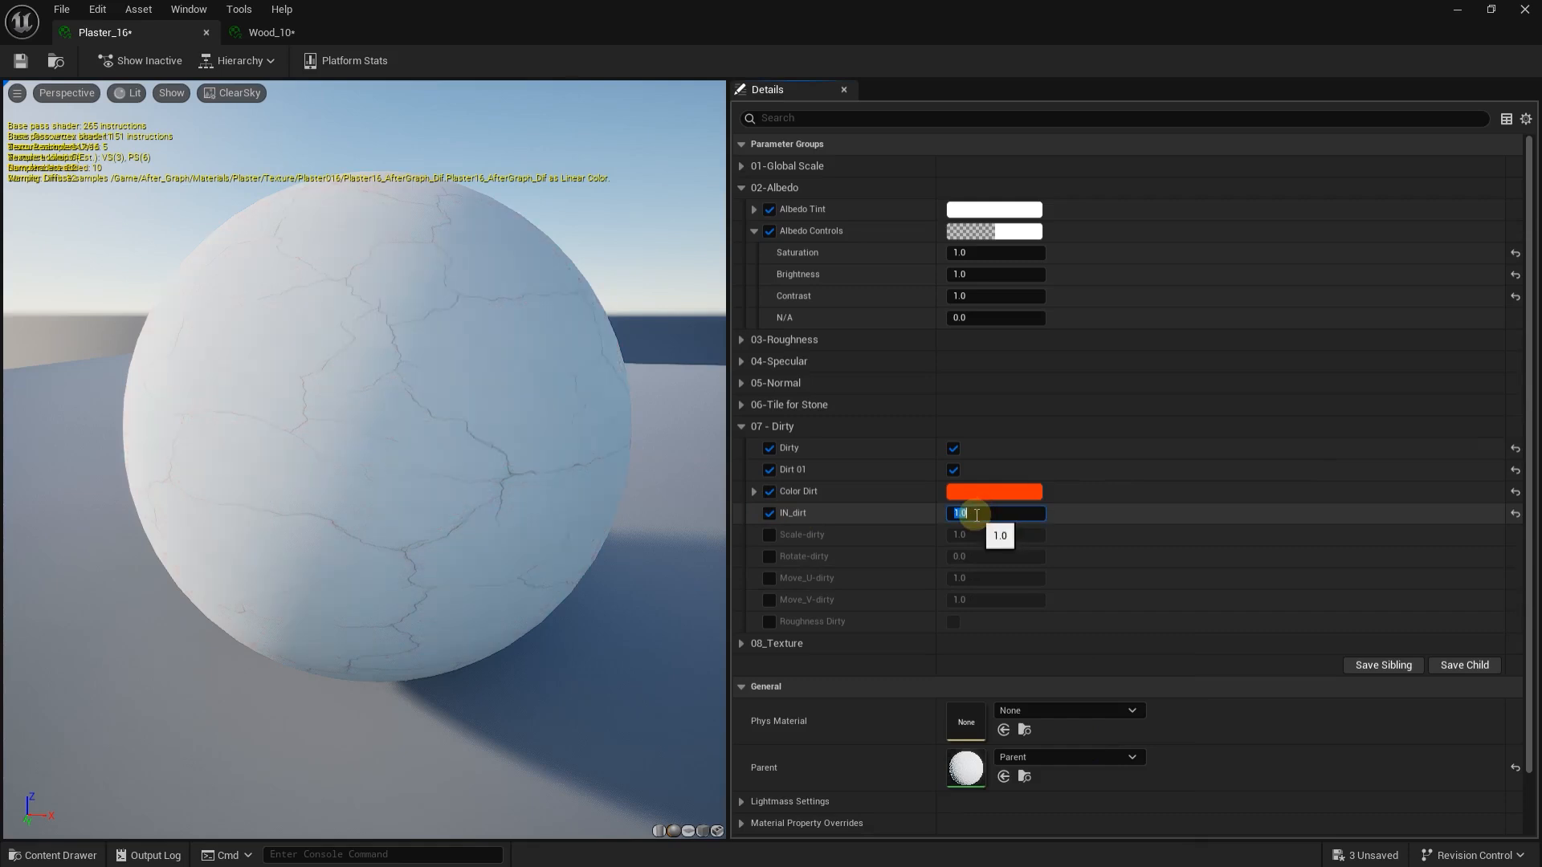
key(Return)
click(1077, 517)
mouse_move(995, 513)
mouse_down()
mouse_move(956, 513)
mouse_move(968, 514)
mouse_up()
click(995, 515)
text(0)
key(Return)
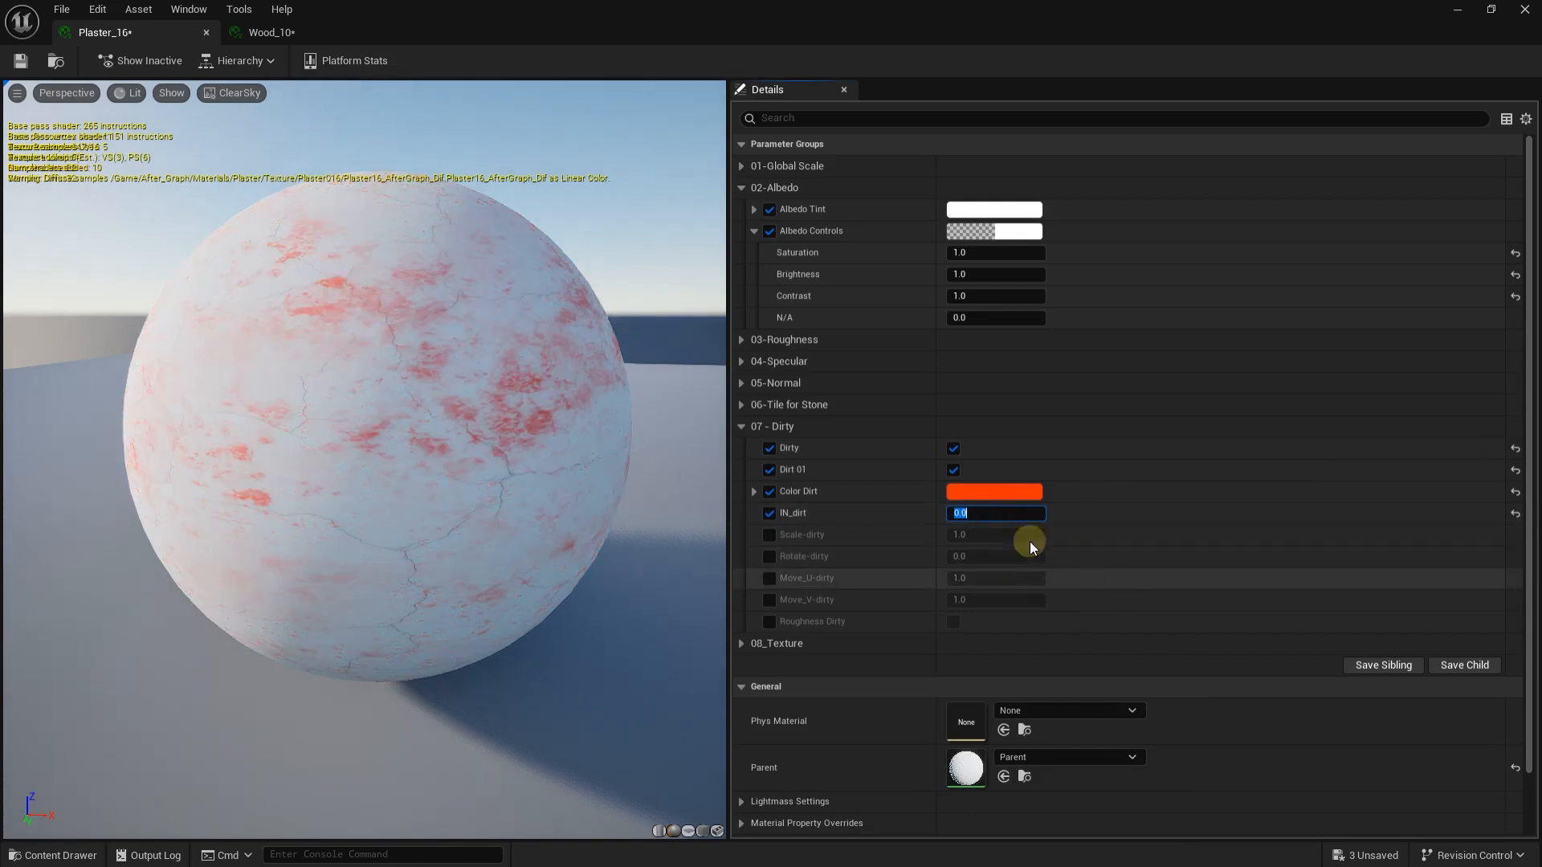
Set Scale-dirty to about 0.69 and change Color Dirt to black
drag(995, 535, 964, 535)
click(995, 492)
drag(1189, 572, 1189, 657)
drag(1217, 554, 1229, 683)
click(1205, 834)
Set IN_dirt to about 0.39 and briefly enable the Rotate-dirty, Move_U-dirty and Move_V-dirty overrides, disabling each again
mouse_move(987, 514)
mouse_down()
mouse_move(1040, 513)
mouse_move(957, 513)
mouse_up()
click(769, 557)
drag(964, 557, 938, 600)
click(769, 557)
click(770, 578)
click(770, 579)
click(769, 600)
click(769, 599)
Turn on Roughness Dirty, set Roughness Dirt to about 0.0016 and IN_dirt to 1, and inspect the reflections
click(769, 621)
click(953, 622)
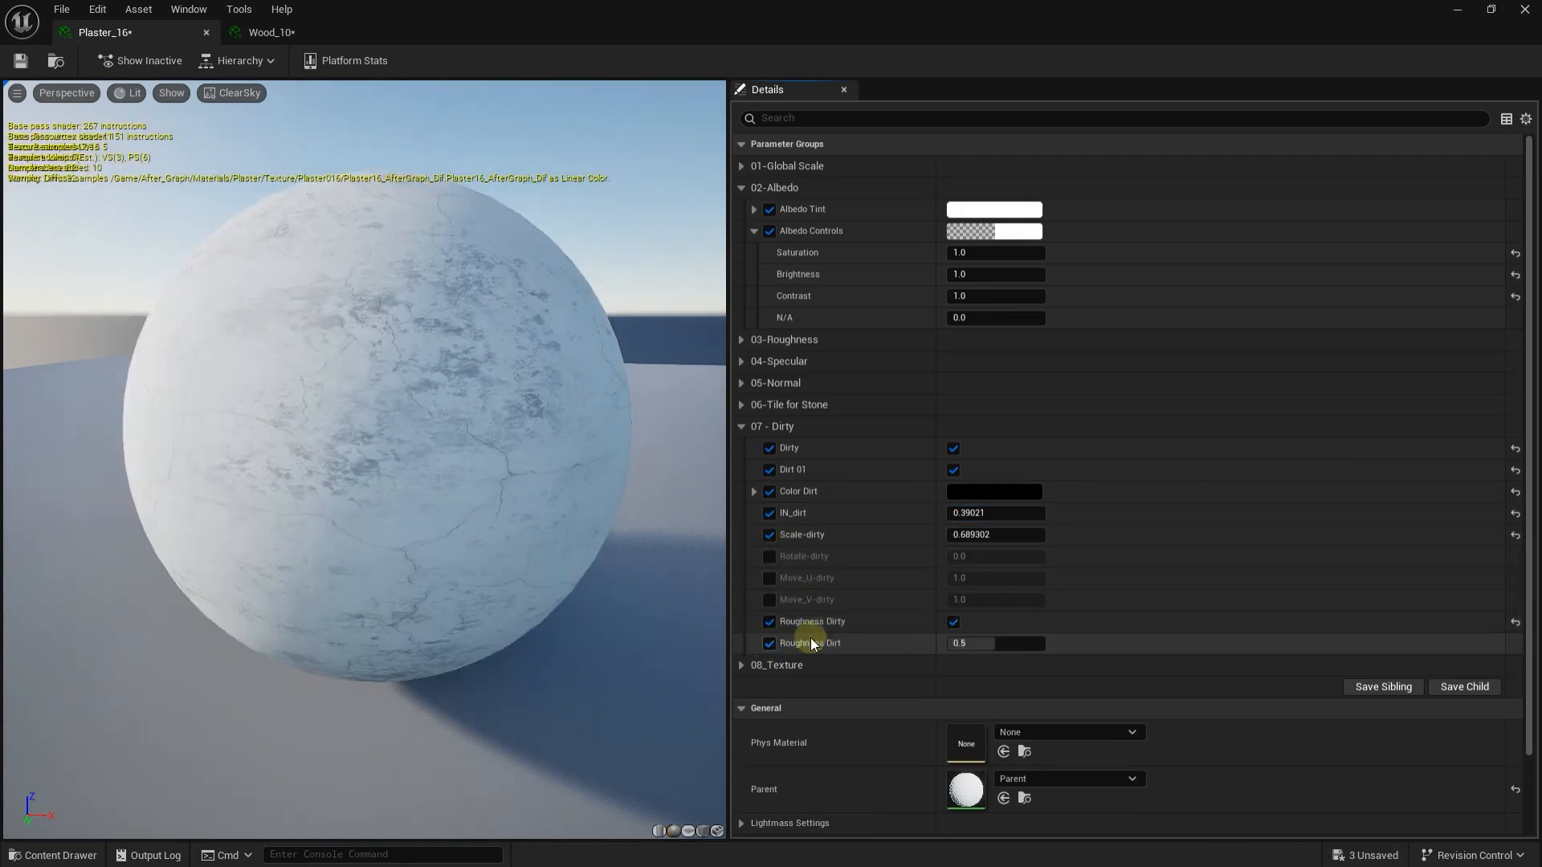
key(ctrl+z)
key(Return)
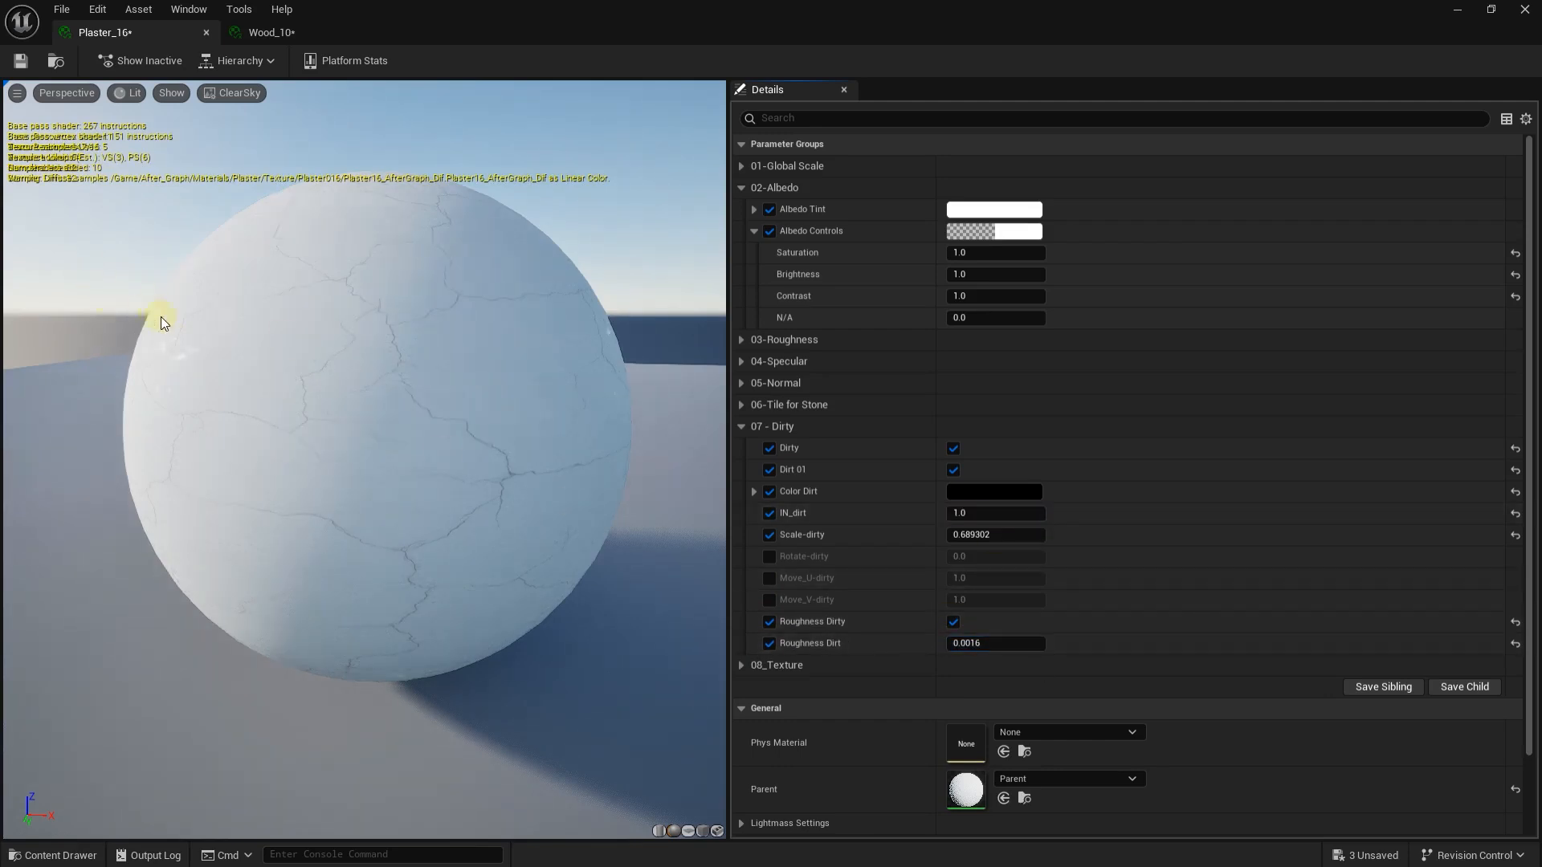
drag(170, 384, 509, 277)
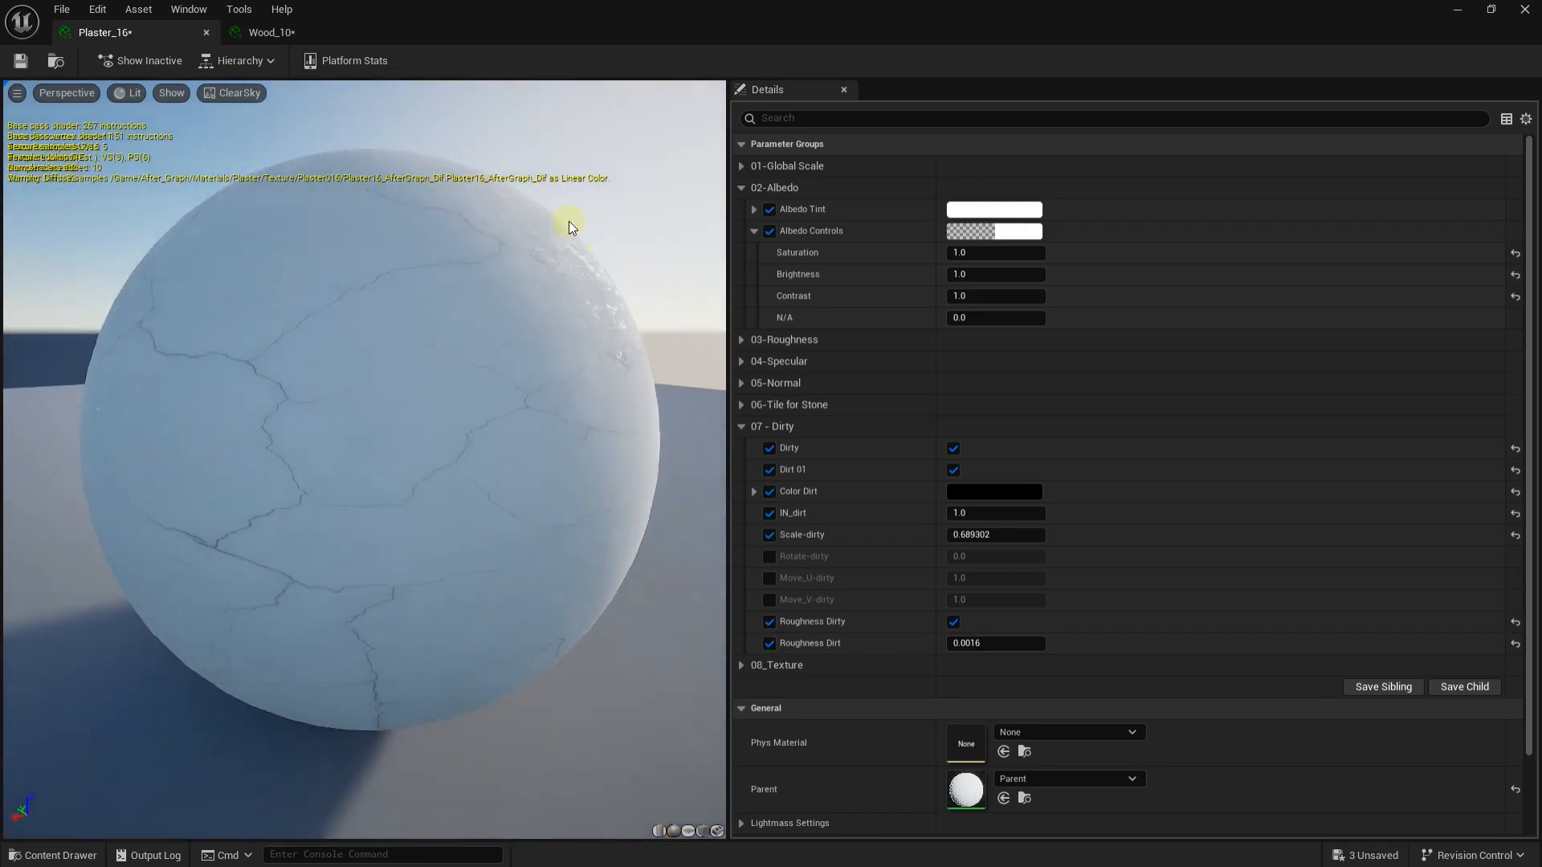
Compare Roughness Dirt at 1 and 0, inspecting the reflections around the preview sphere, and leave it at 0
click(1033, 704)
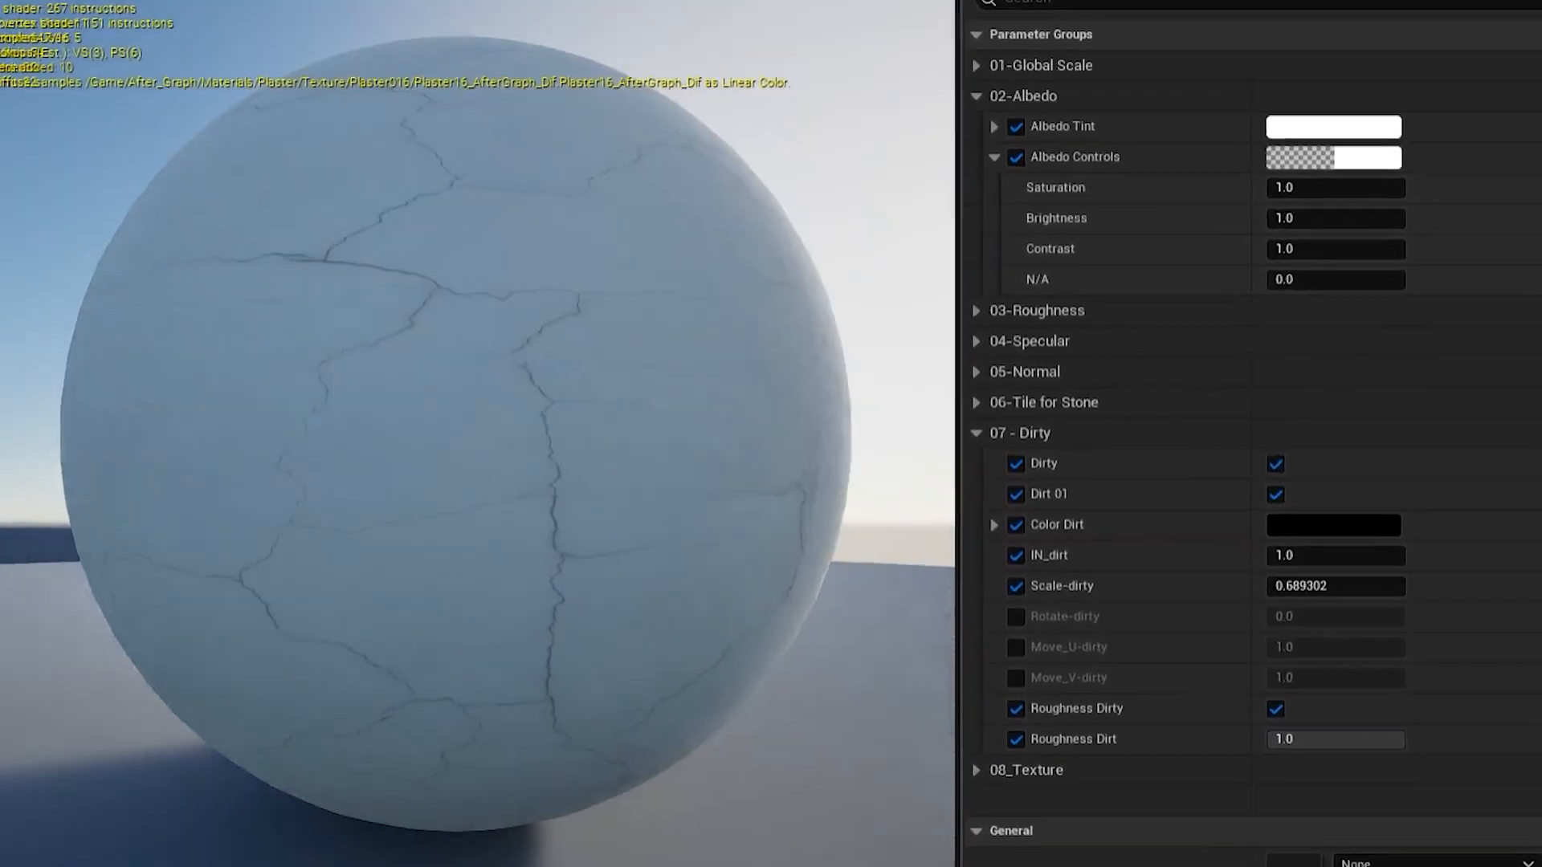
drag(666, 418, 672, 353)
click(1325, 740)
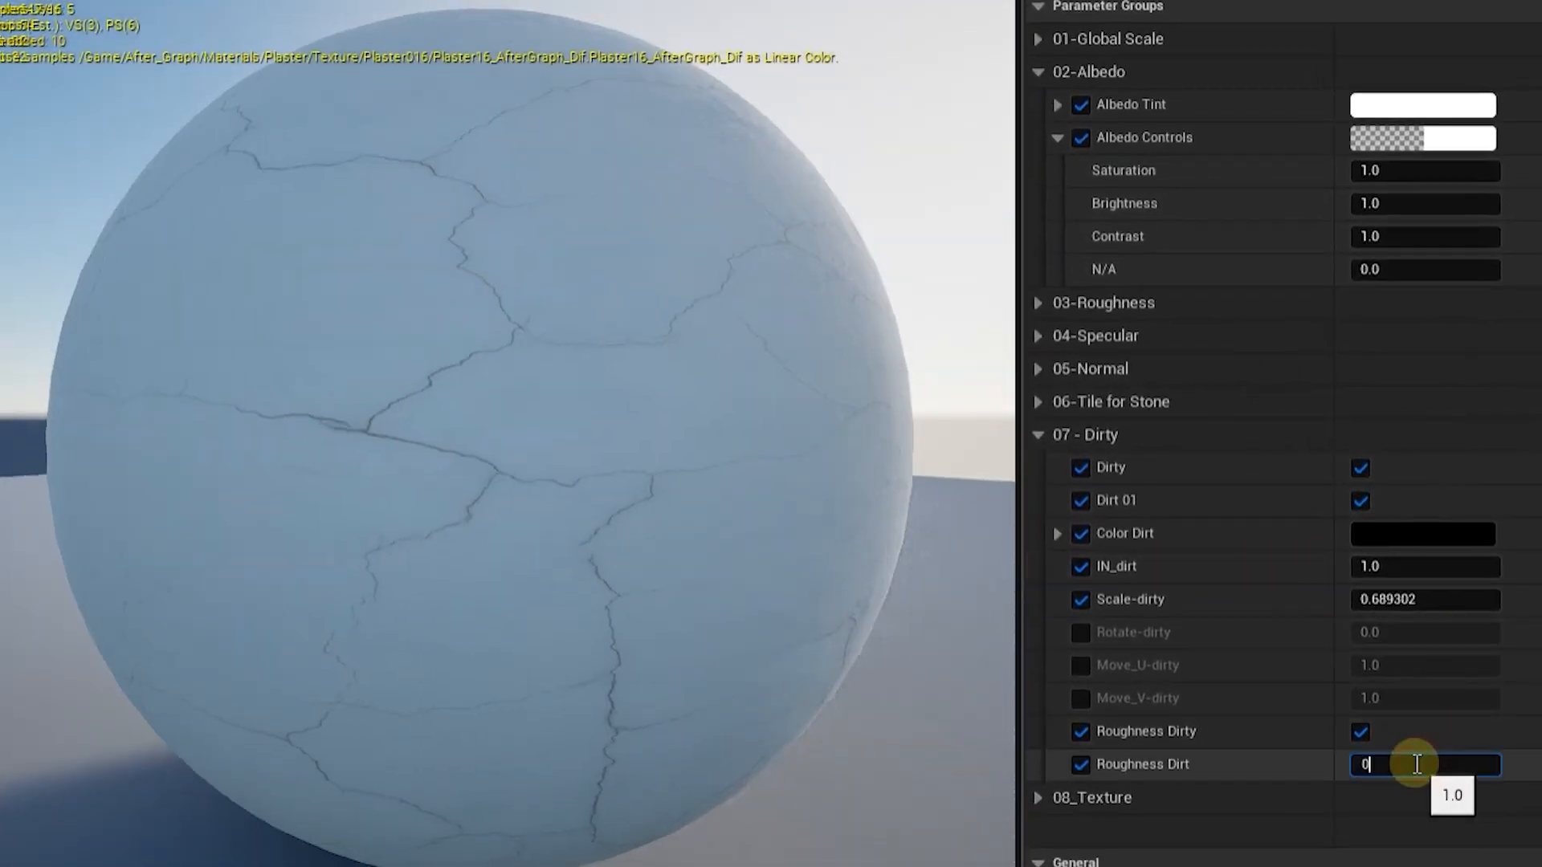
key(Return)
drag(774, 310, 884, 418)
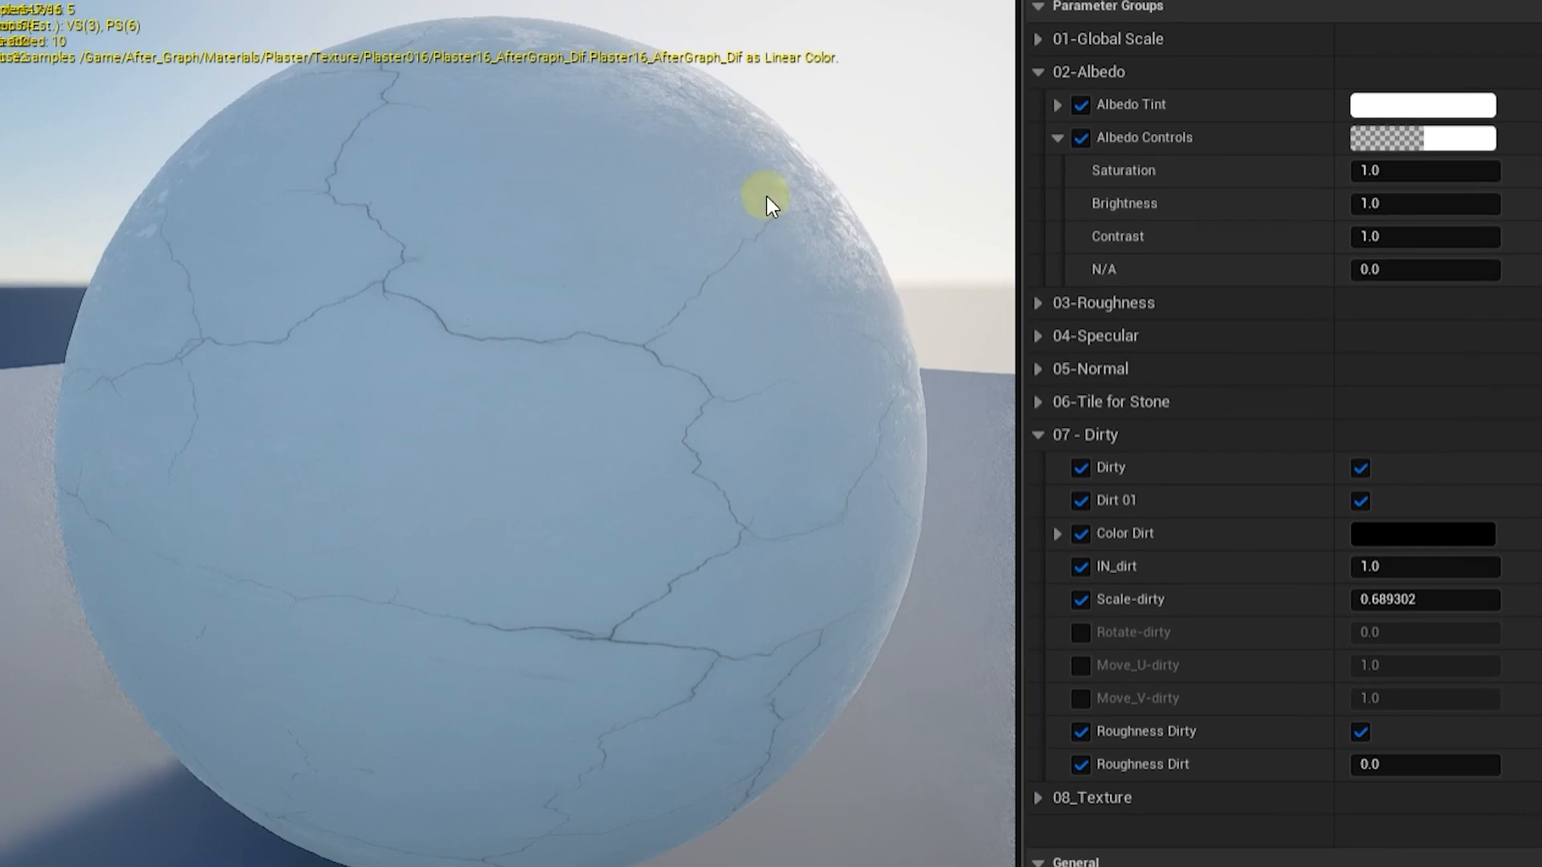
drag(719, 253, 586, 261)
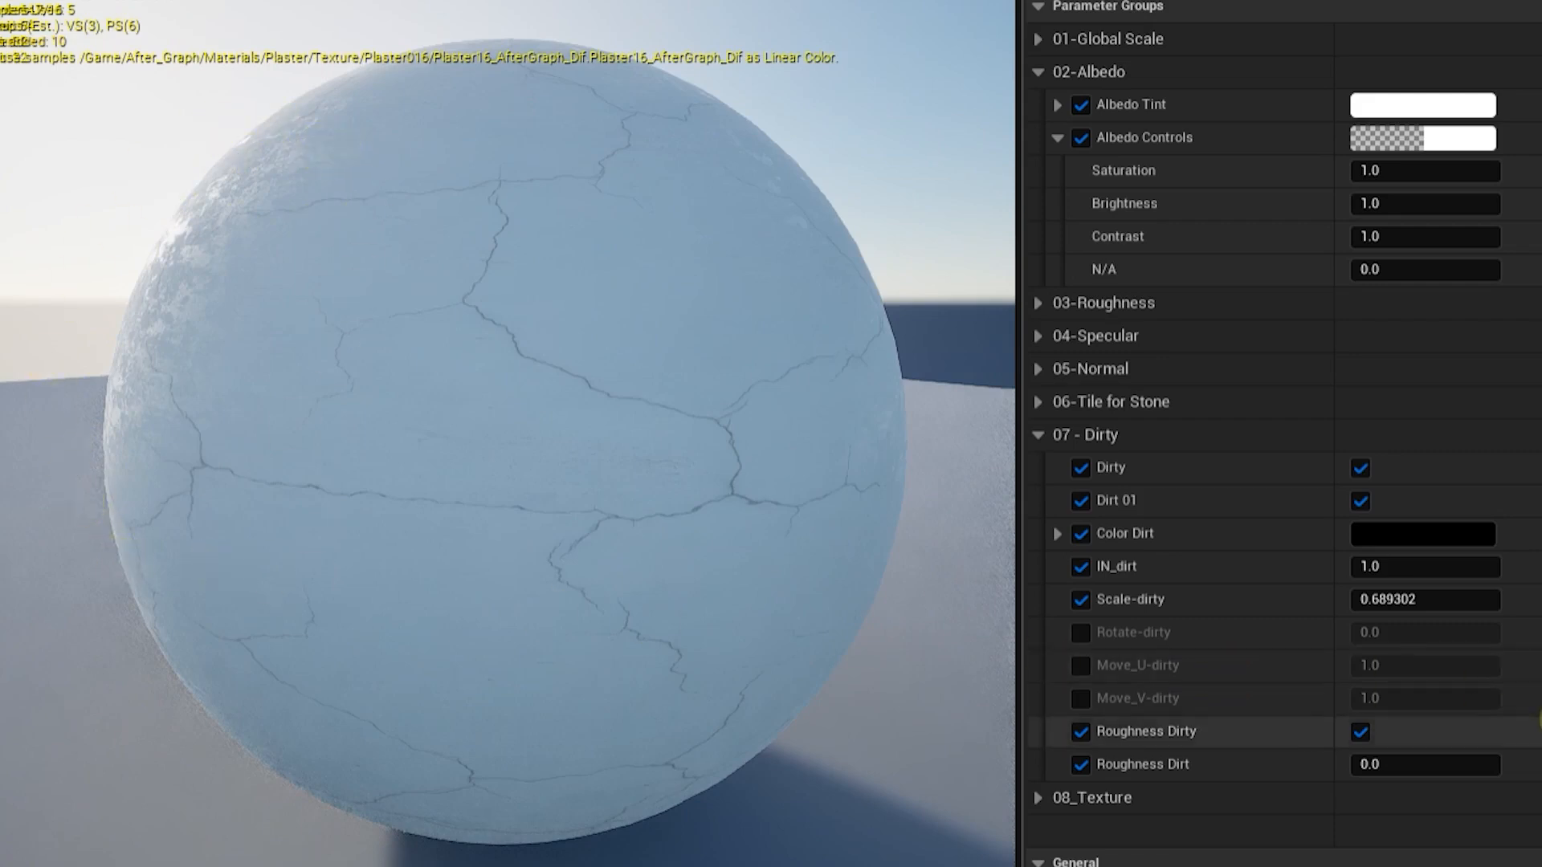
scroll(1084, 665, down, 3)
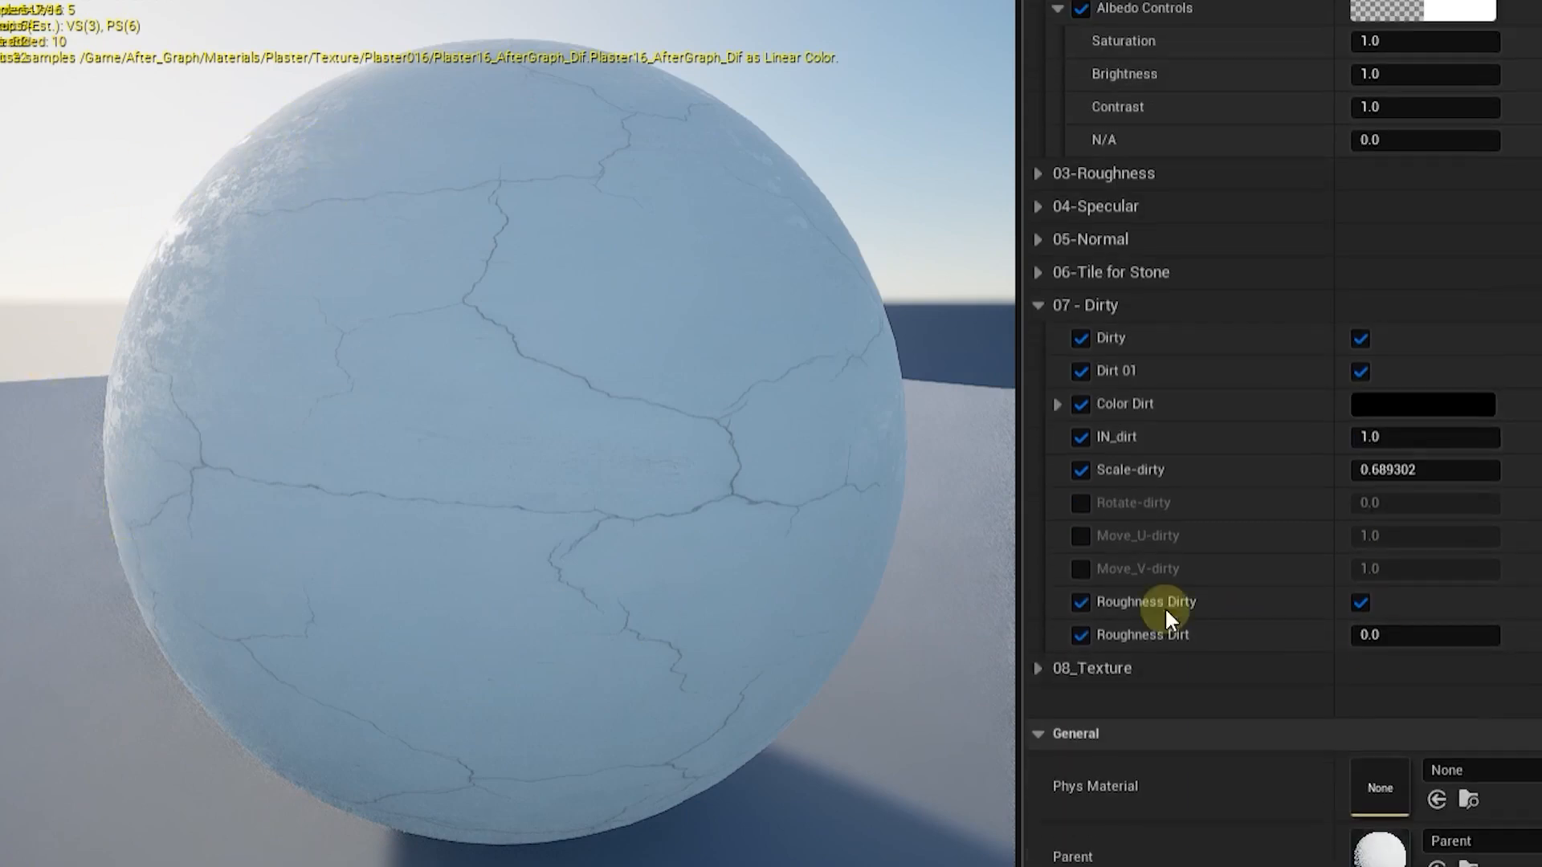
Switch to AfterBox, download the Unreal version of Plaster017 and auto-export it to MyProject01.uproject
click(1084, 508)
click(1031, 506)
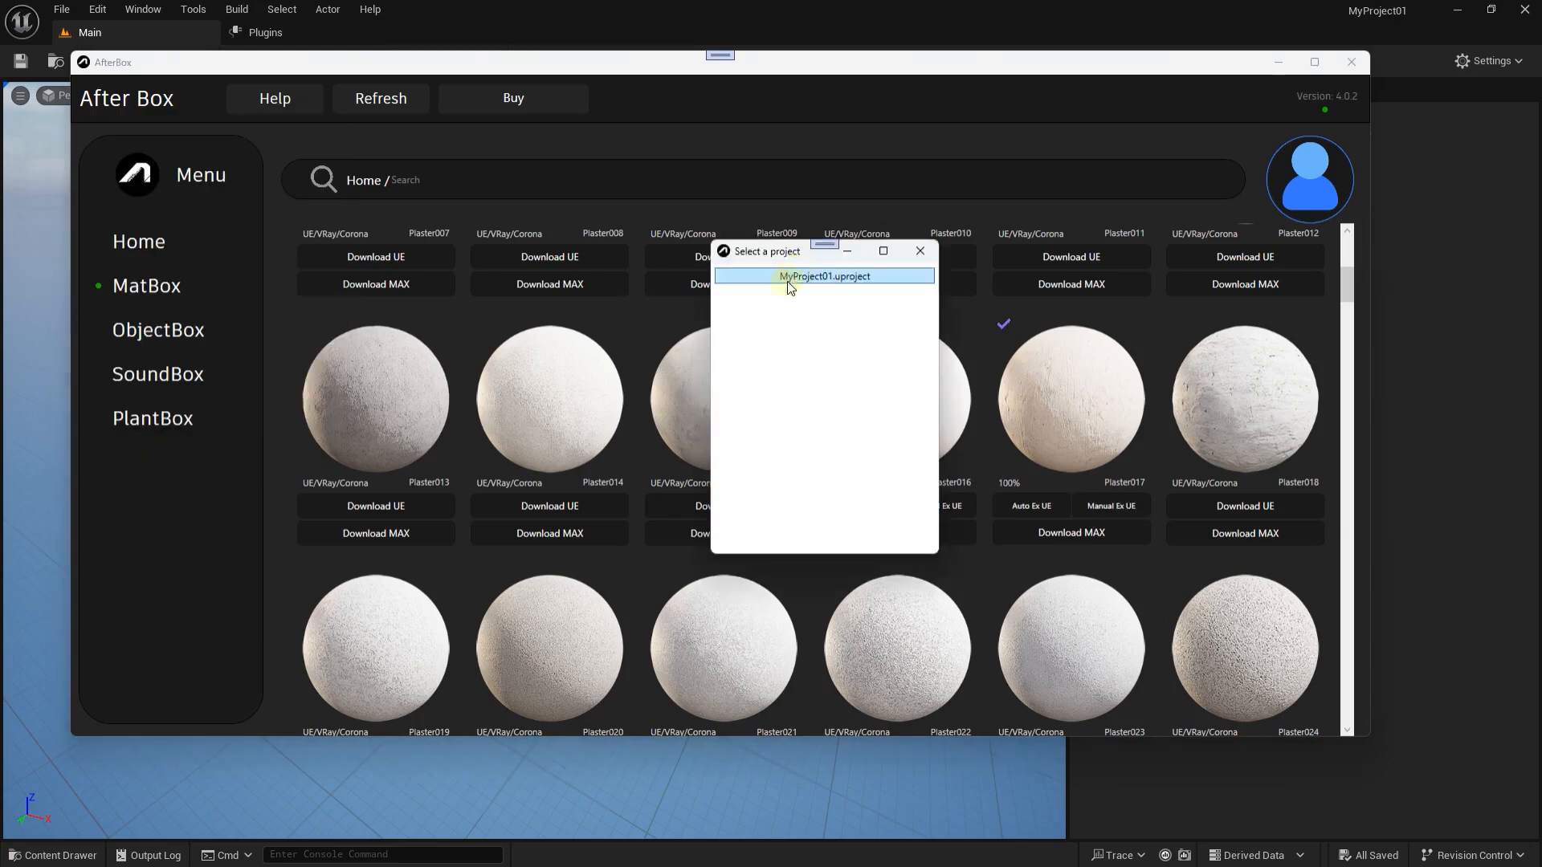
click(788, 281)
Manually export Plaster016 into the project's D:\Project\UE5_5\Content folder
click(938, 506)
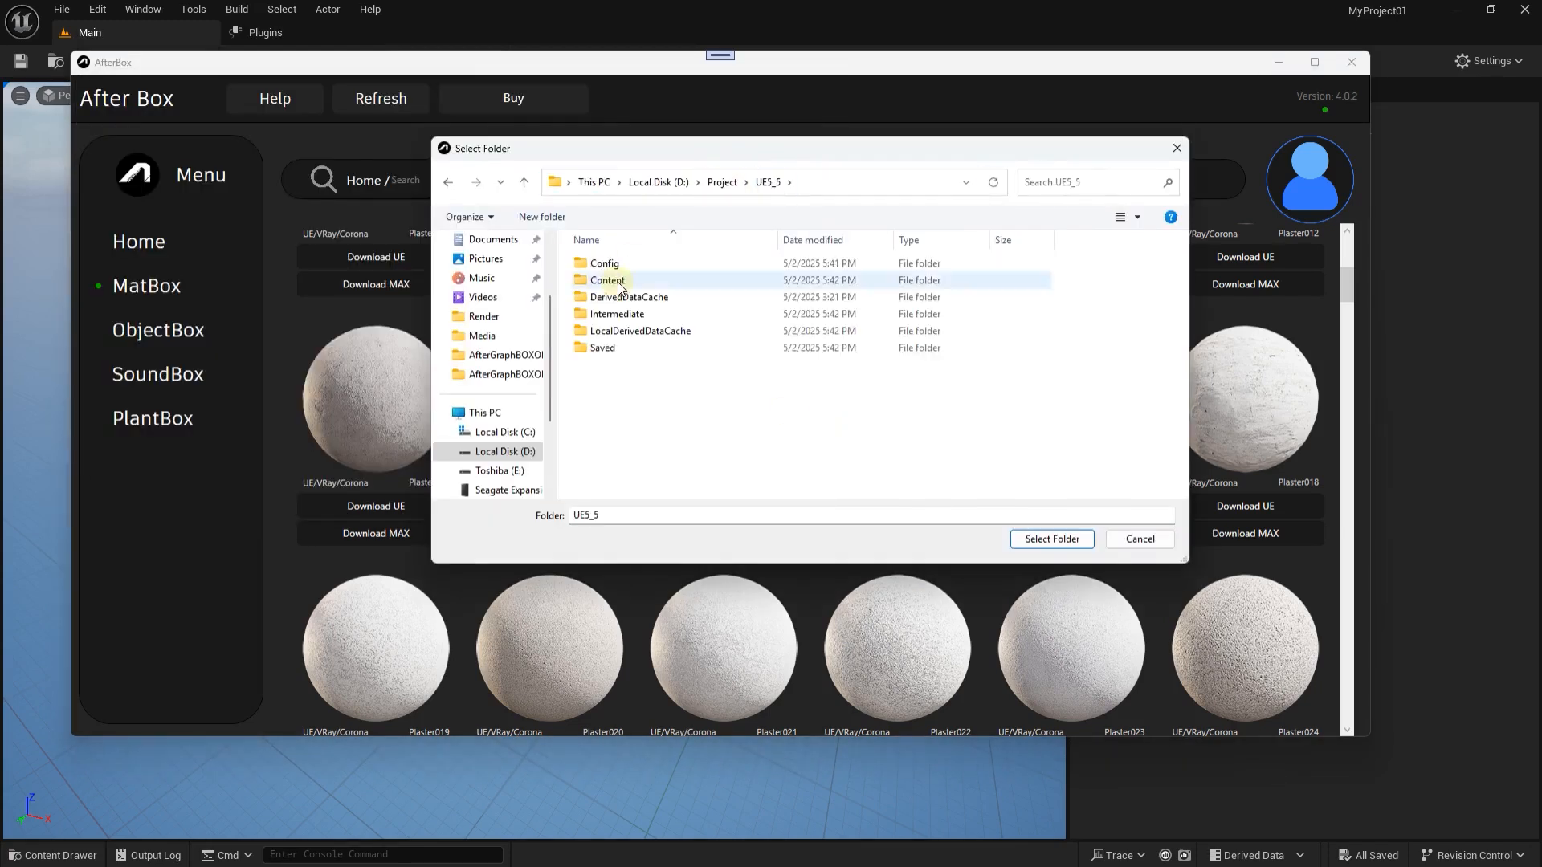
double_click(607, 280)
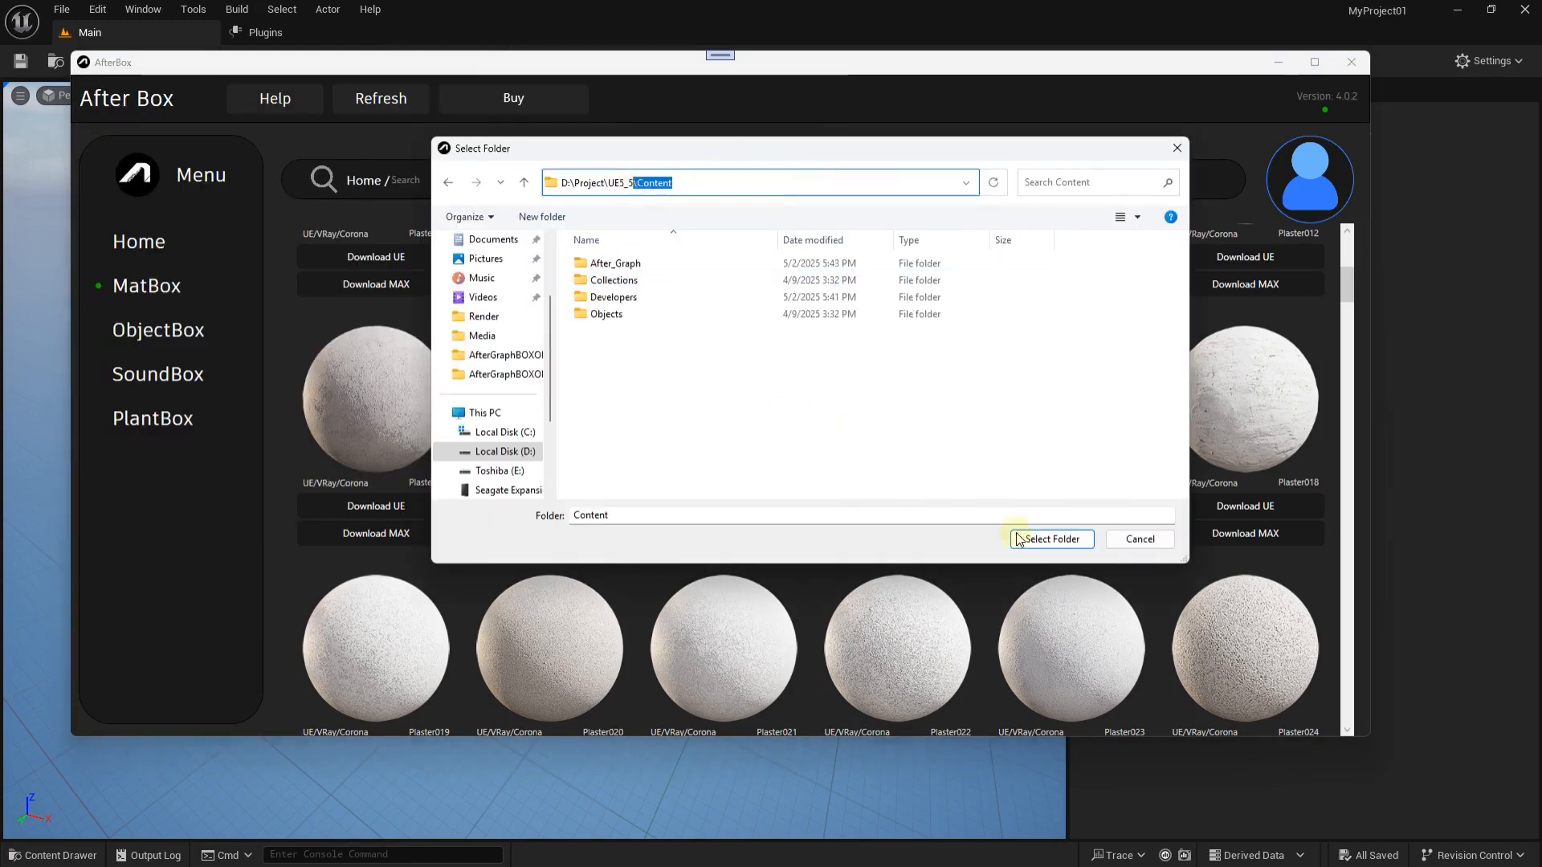
click(1052, 538)
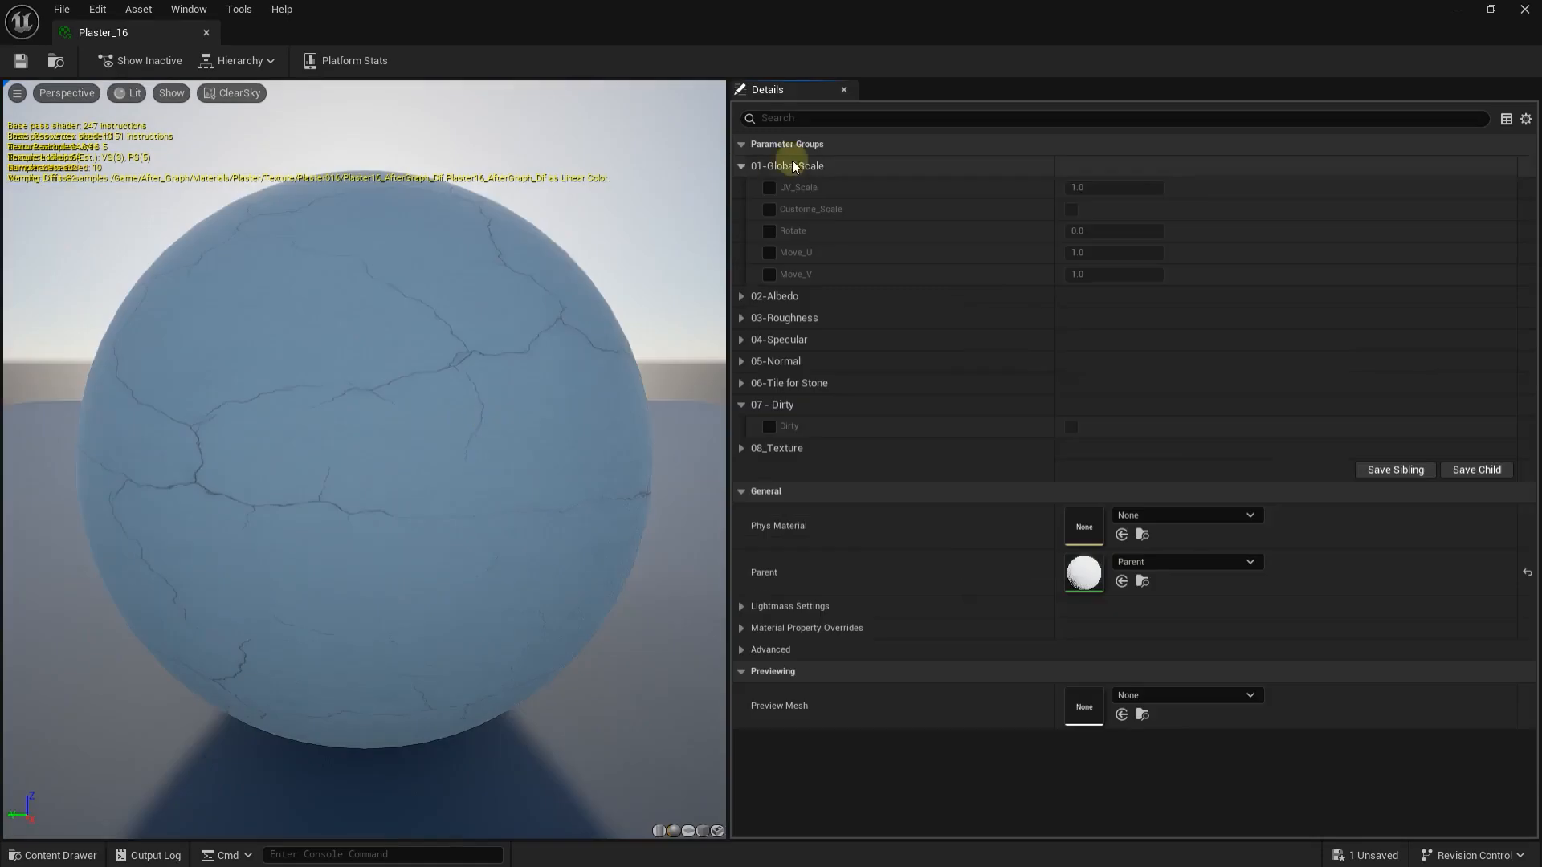
Switch to the Plaster_16 material instance in Unreal and enable the UV_Scale and Rotate overrides in Global Scale
click(769, 187)
click(769, 232)
click(1084, 274)
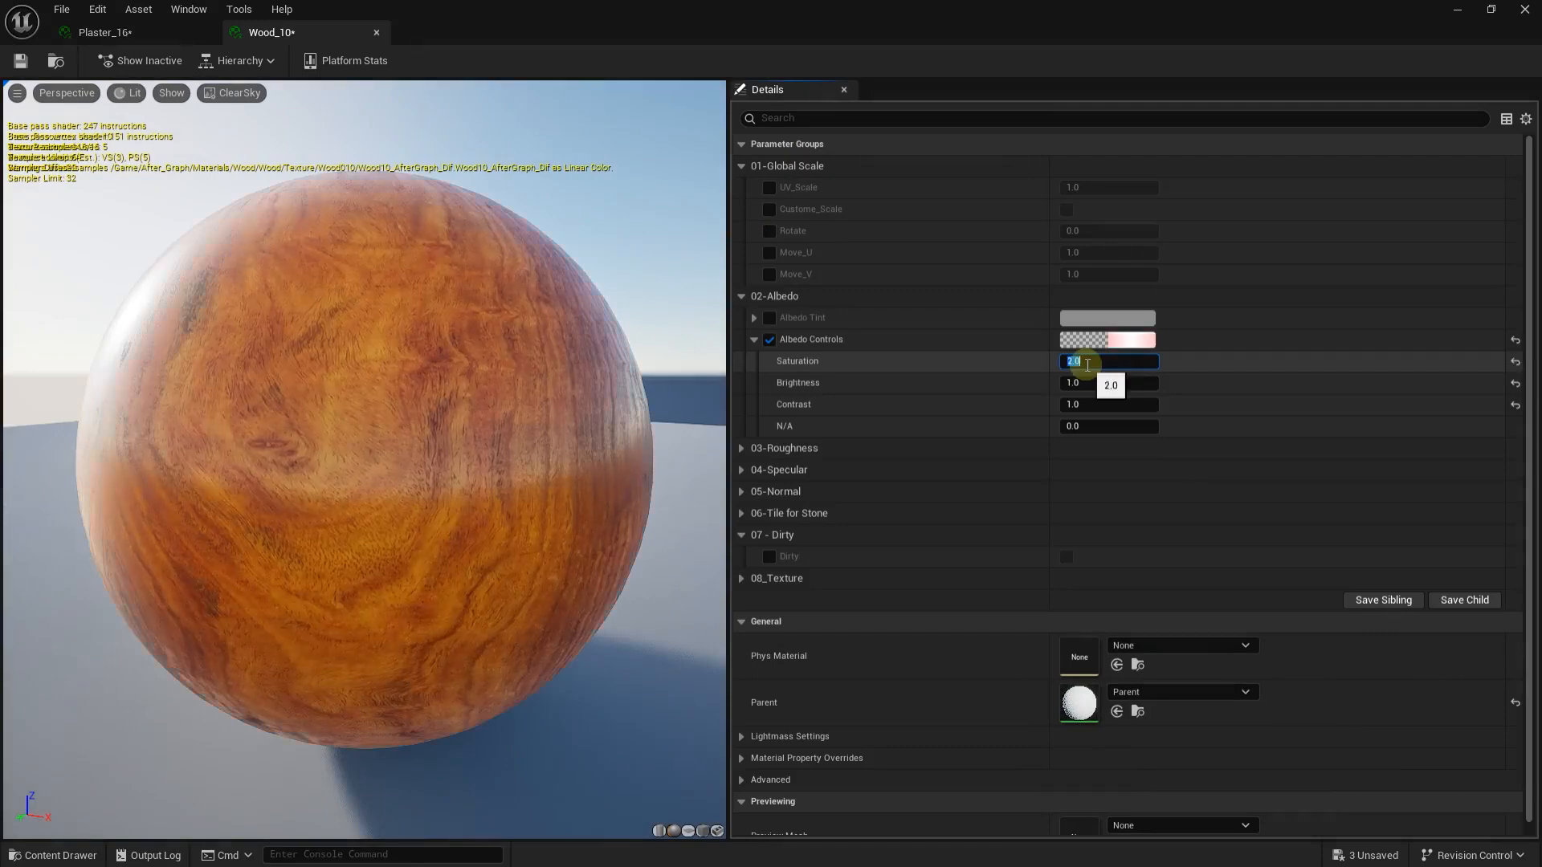
In the Wood_10 material instance's Albedo Controls, set Saturation to 1 and lower Contrast to about 0.45
drag(1071, 382, 1044, 382)
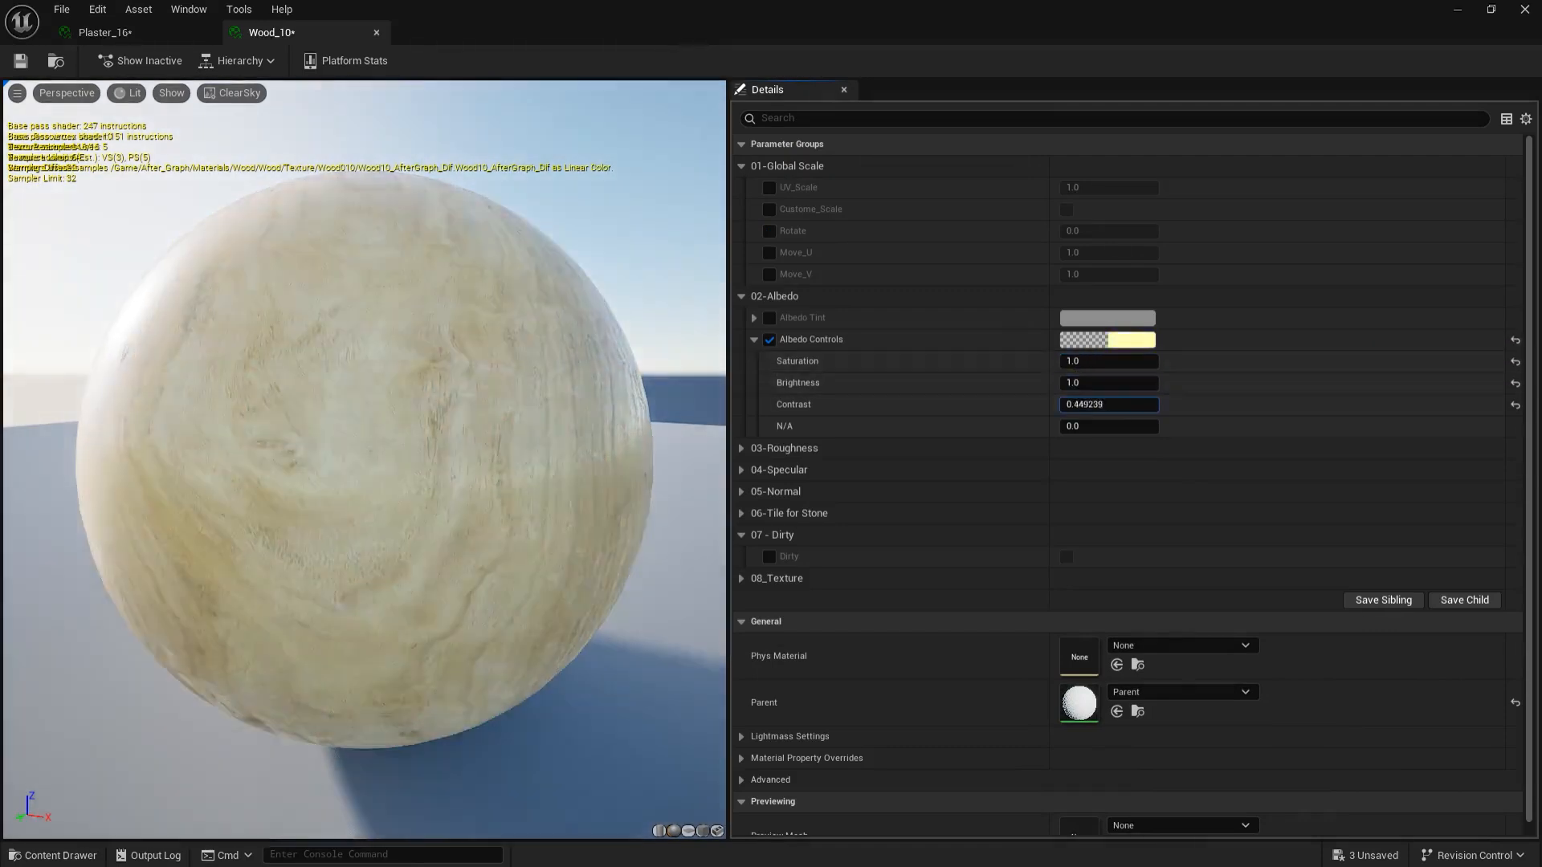